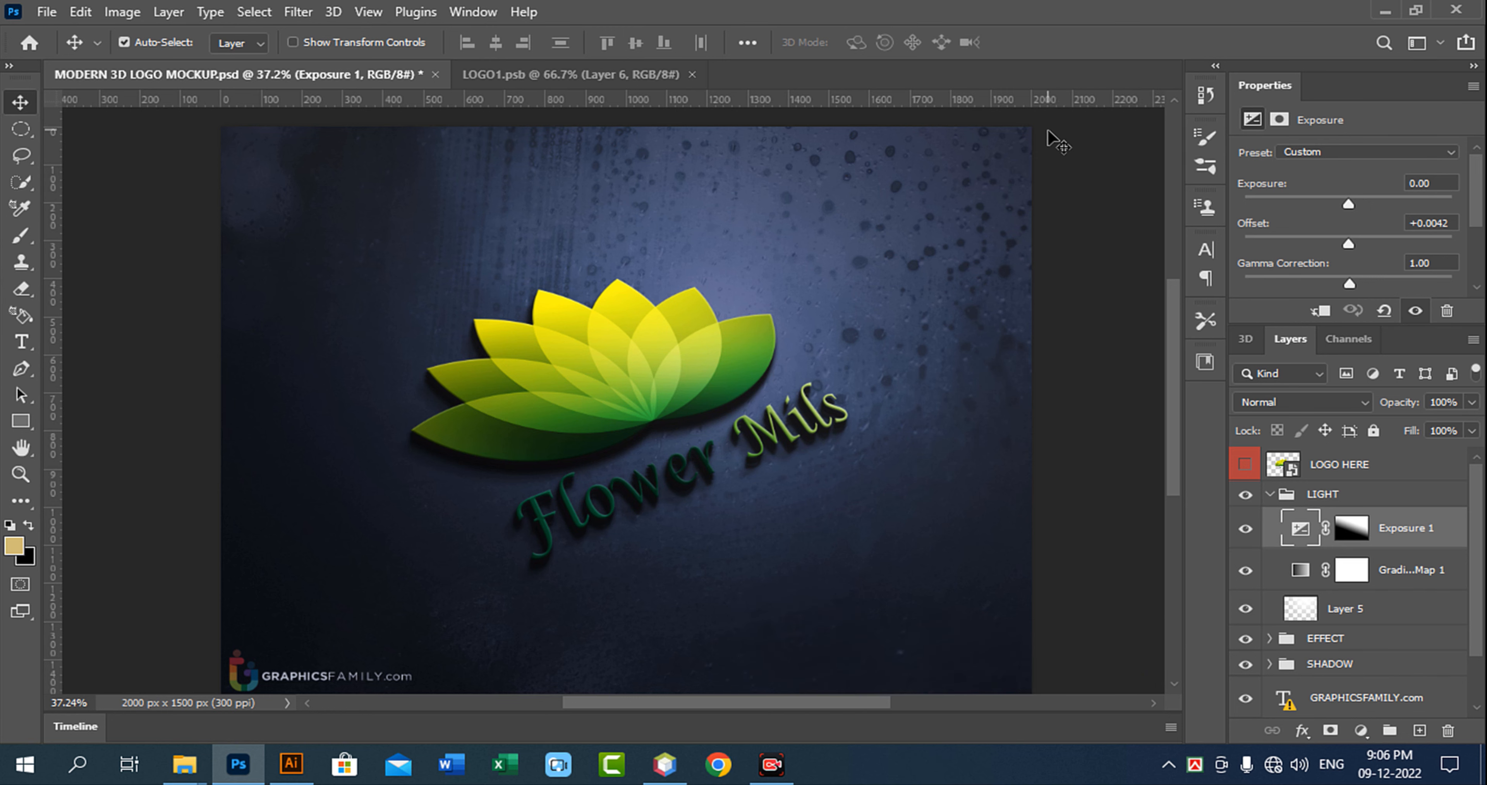
Switch to Illustrator and create a new 1000 x 1000 pixel document in RGB color mode.
left_click(1383, 11)
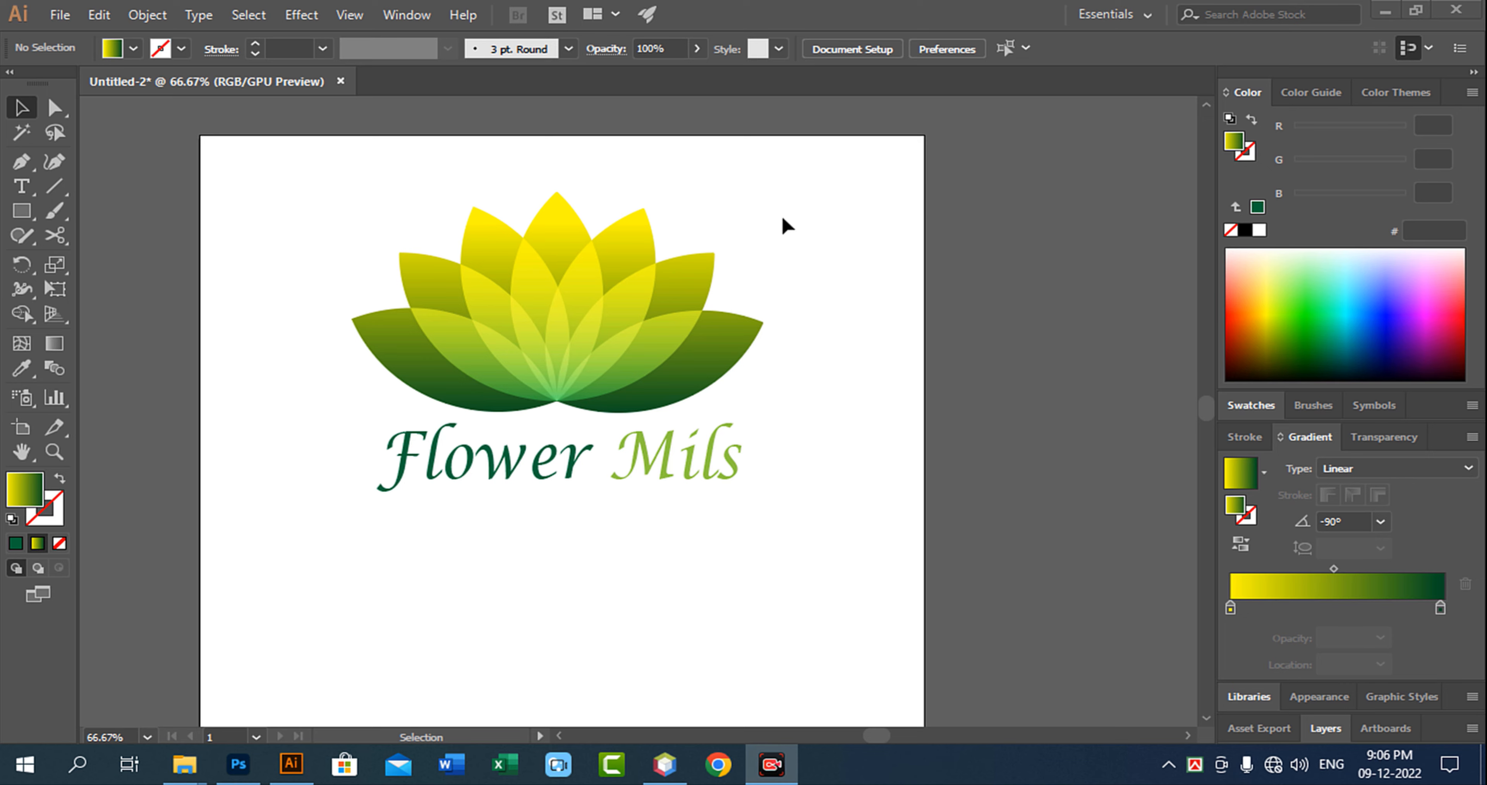
left_click(60, 15)
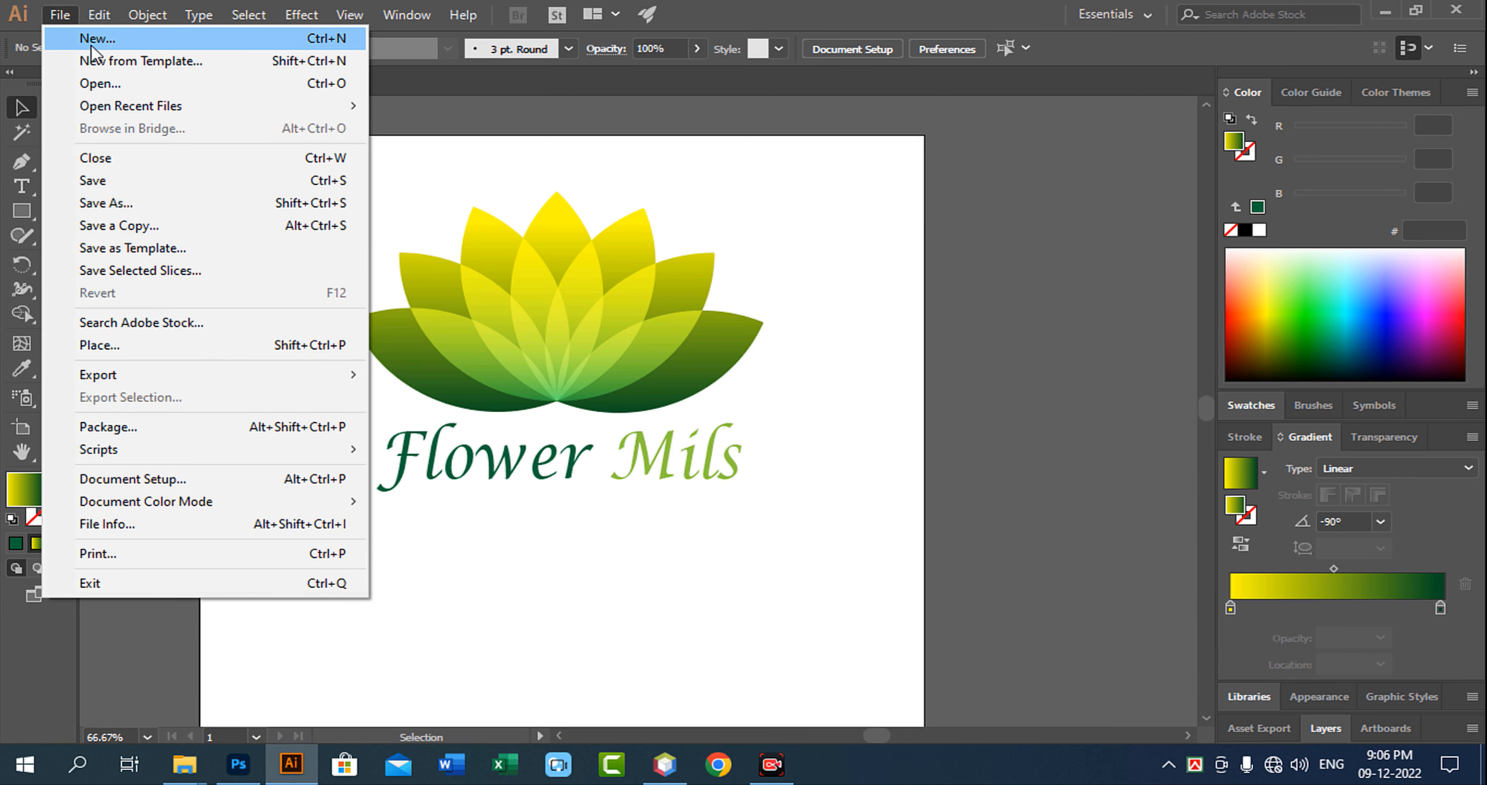
left_click(87, 38)
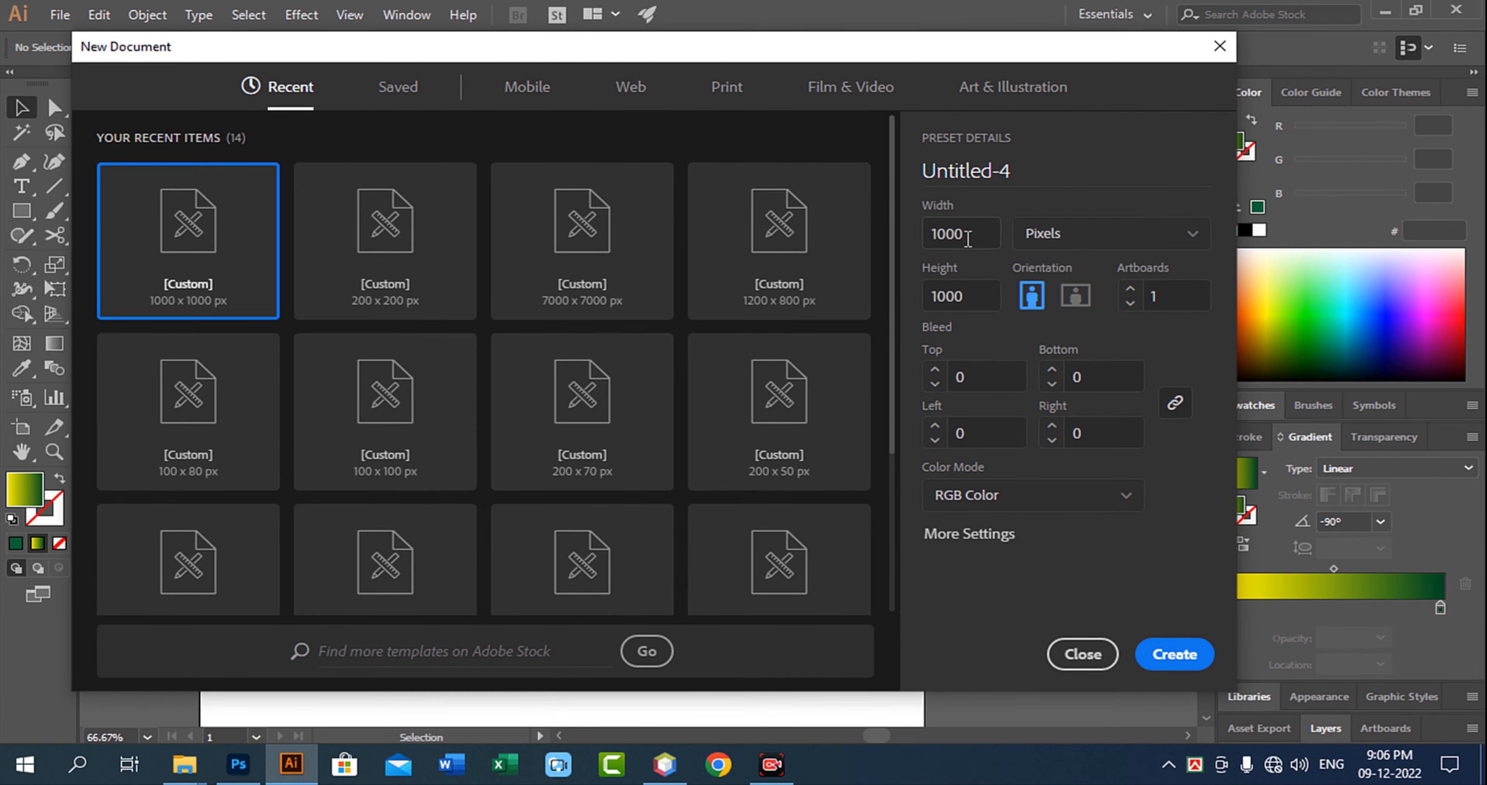
left_click(972, 237)
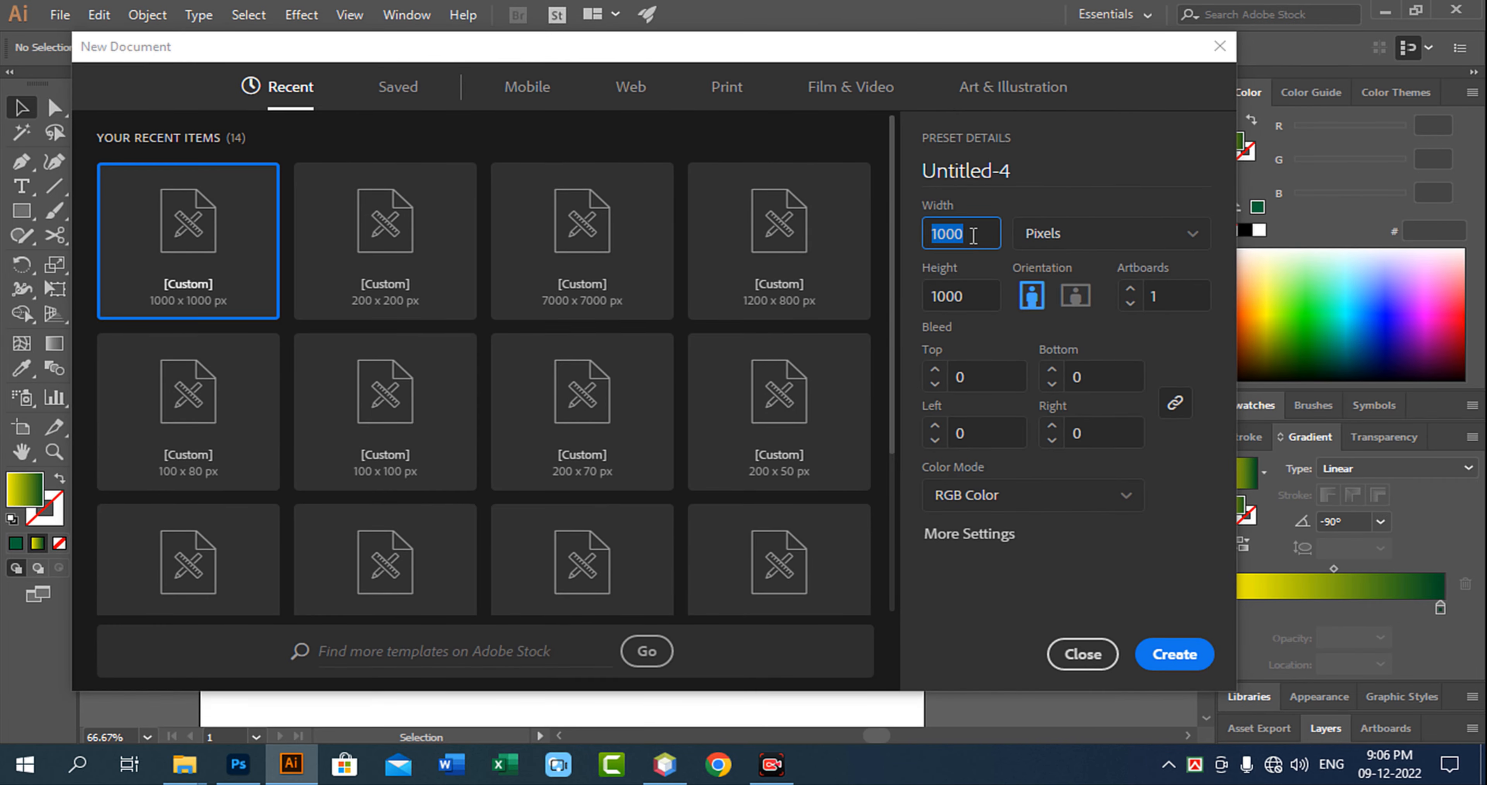
left_click(1109, 238)
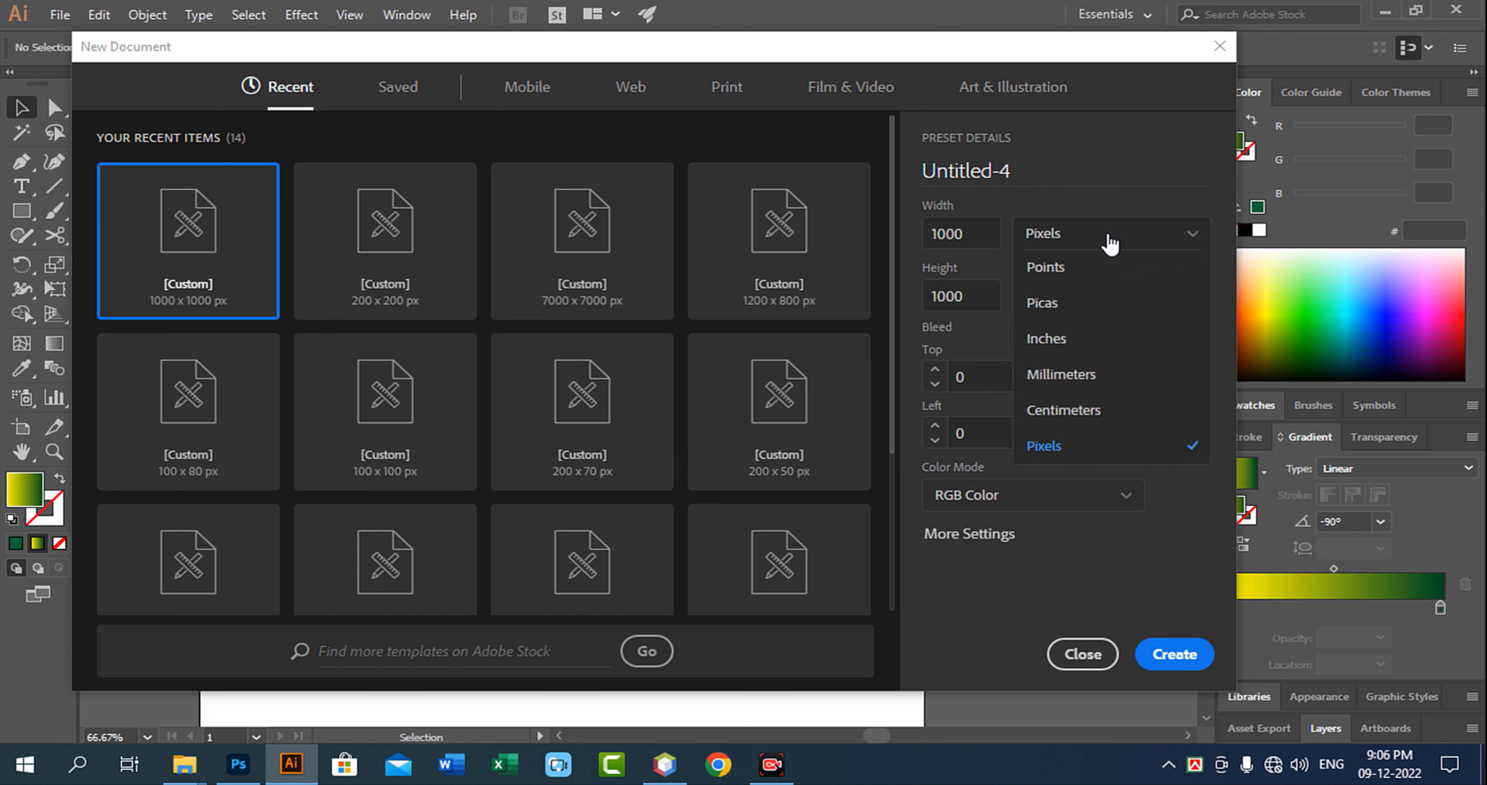
left_click(1100, 237)
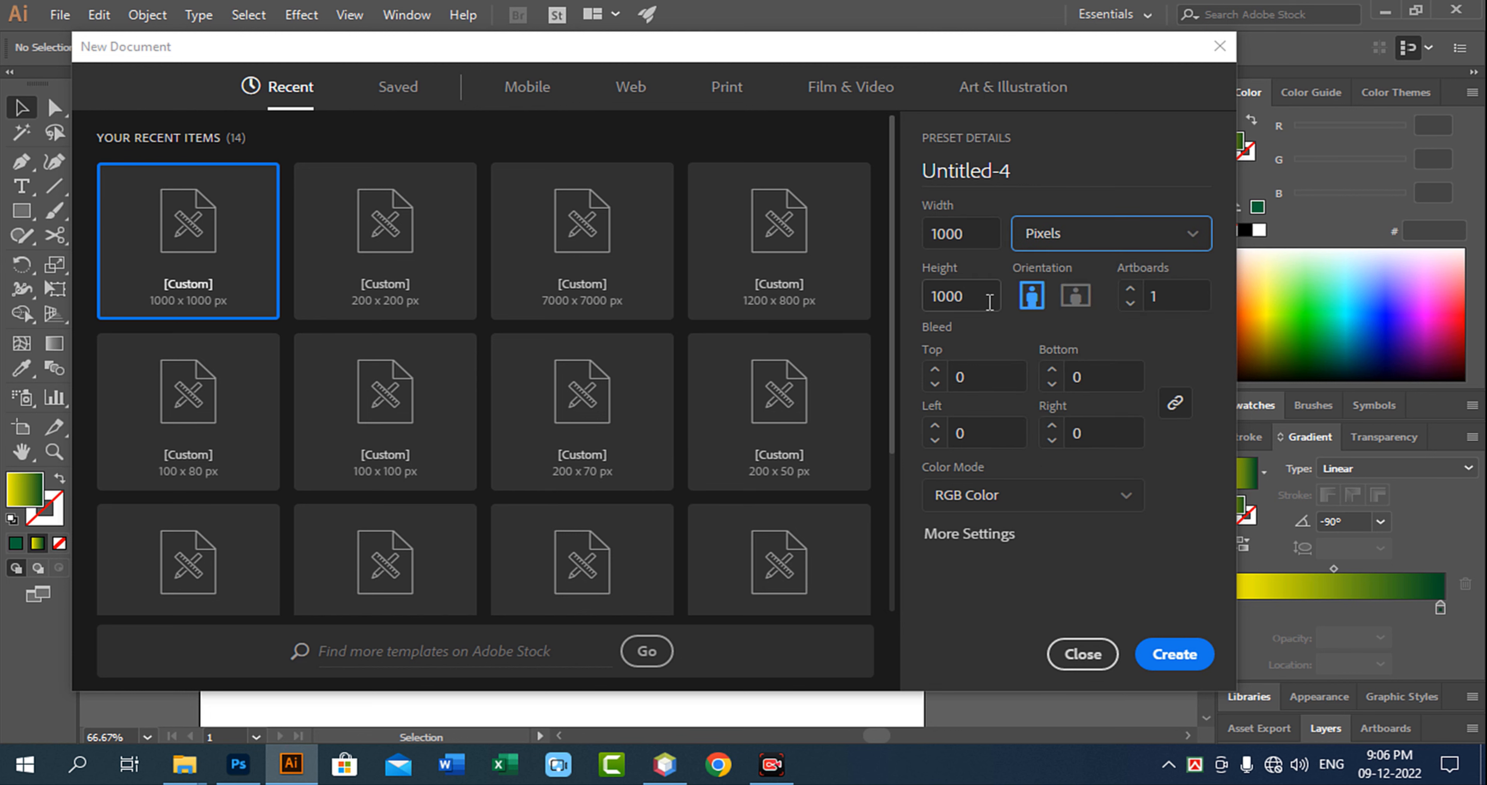
left_click(989, 303)
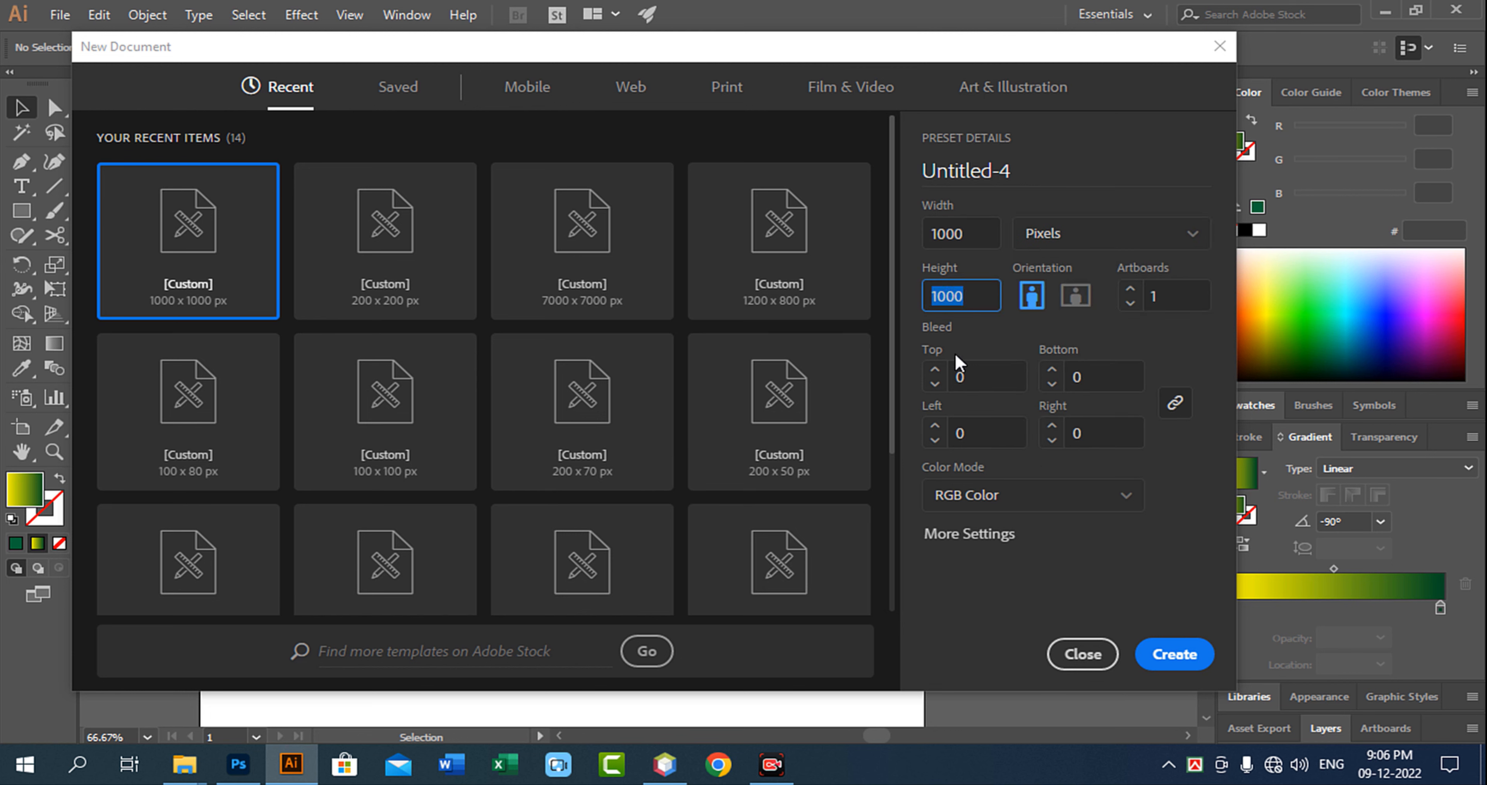
left_click(1183, 661)
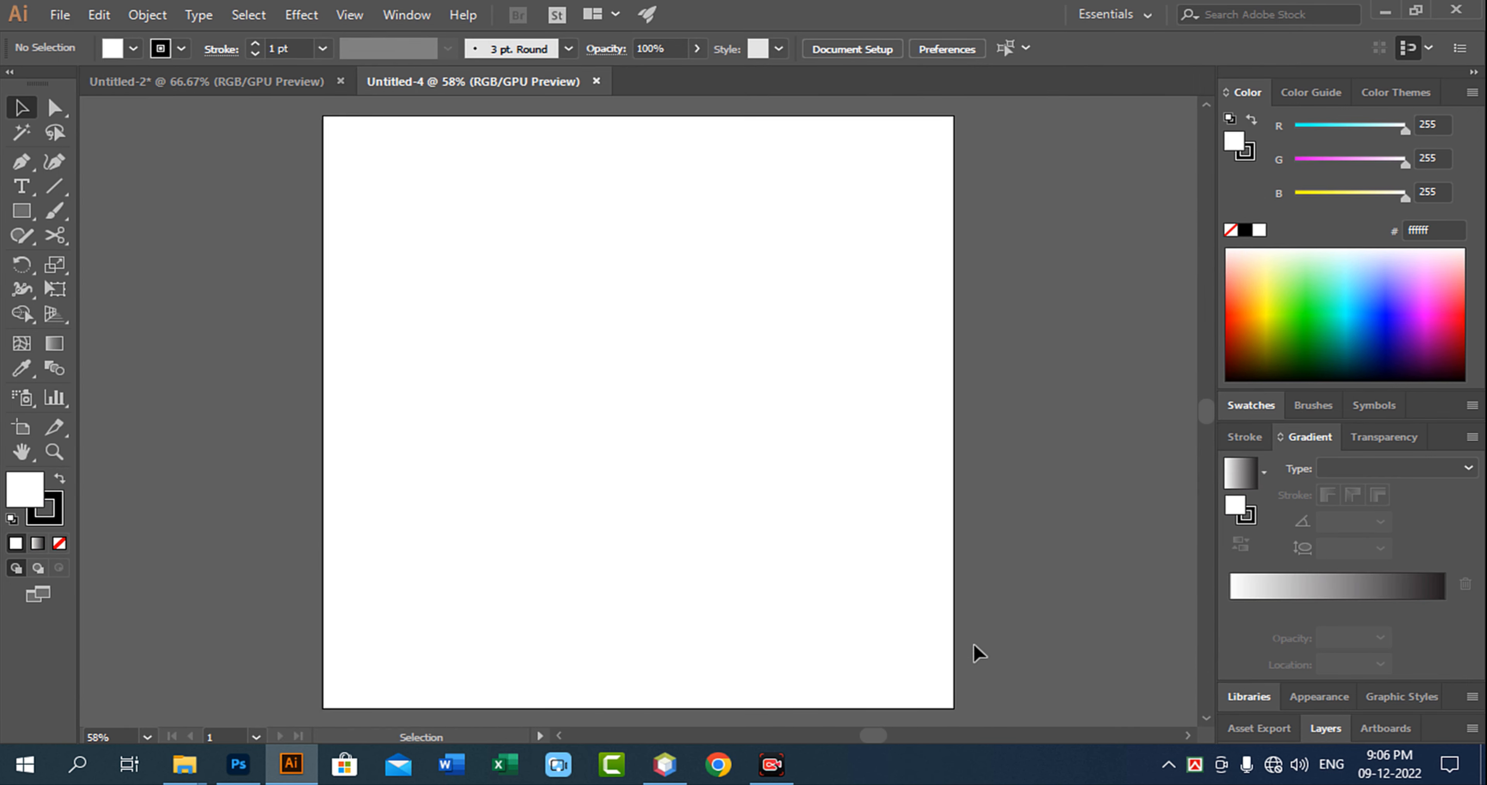
Draw a near-square rectangle in the middle of the artboard and set its fill to none.
key("space")
left_click(719, 306, "ctrl")
left_click_drag(677, 359, 805, 228)
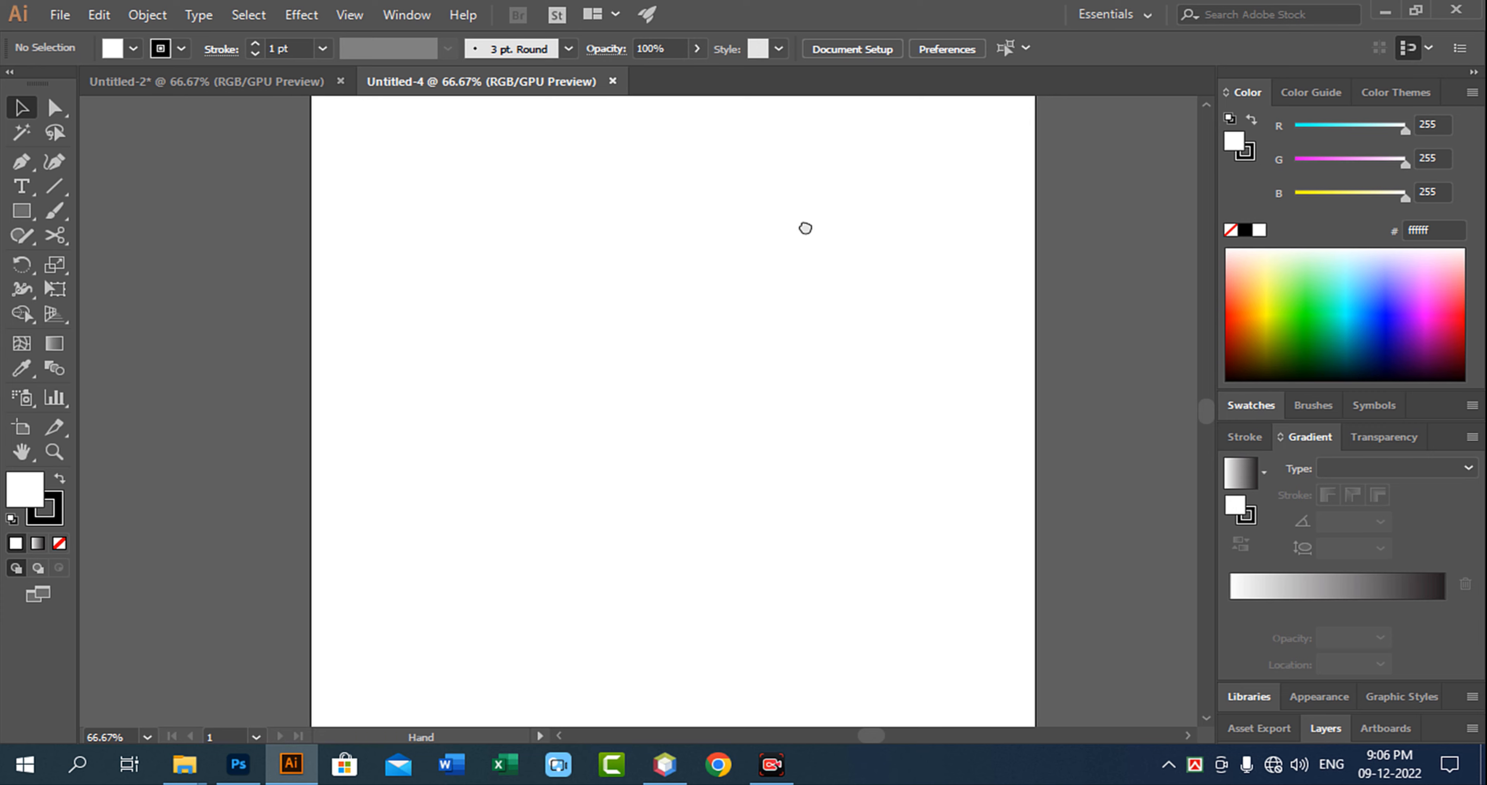
left_click(21, 211)
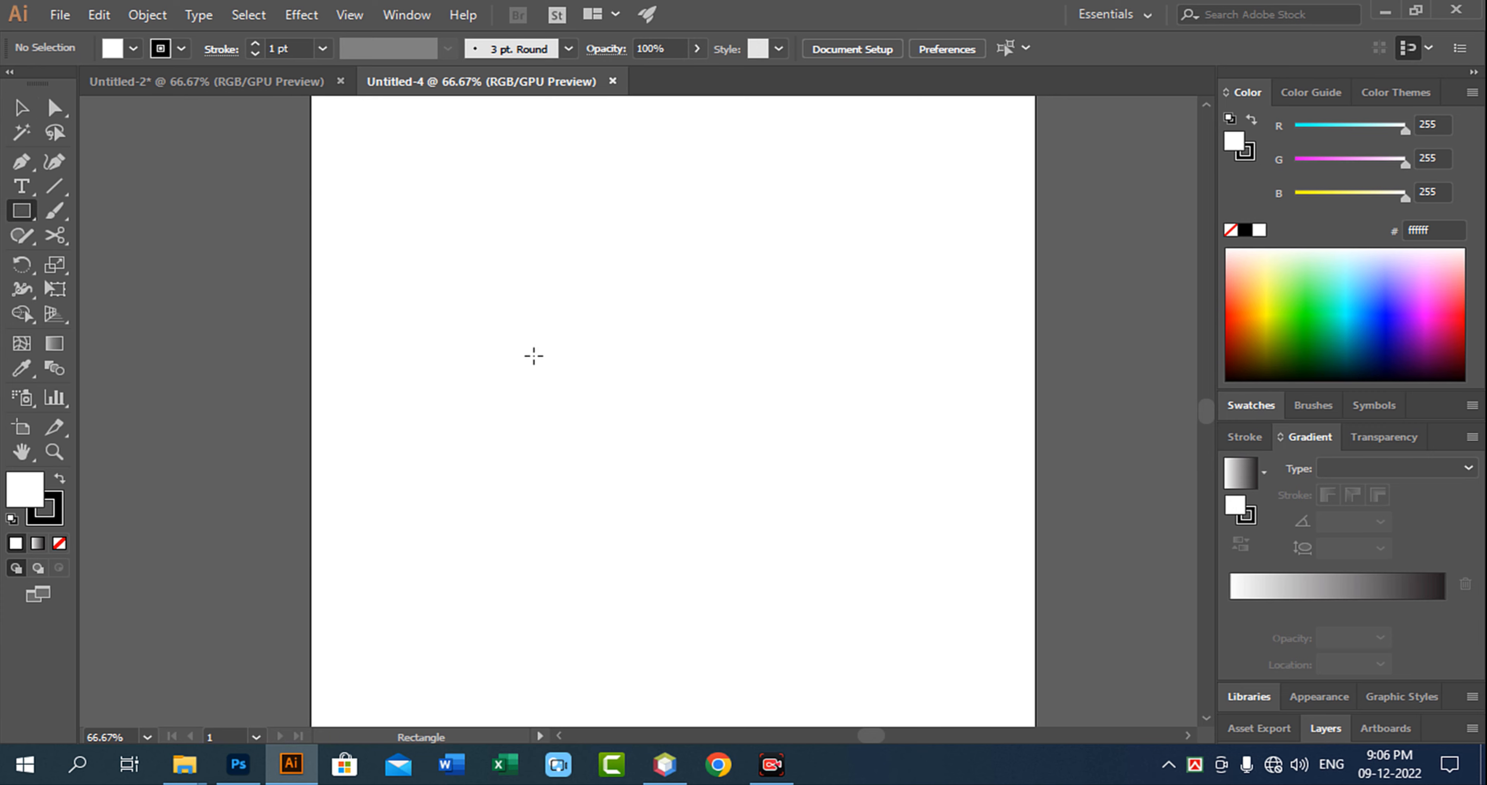
mouse_move(491, 286)
left_mouse_down()
mouse_move(722, 447)
mouse_move(730, 509)
left_mouse_up()
left_click(131, 50)
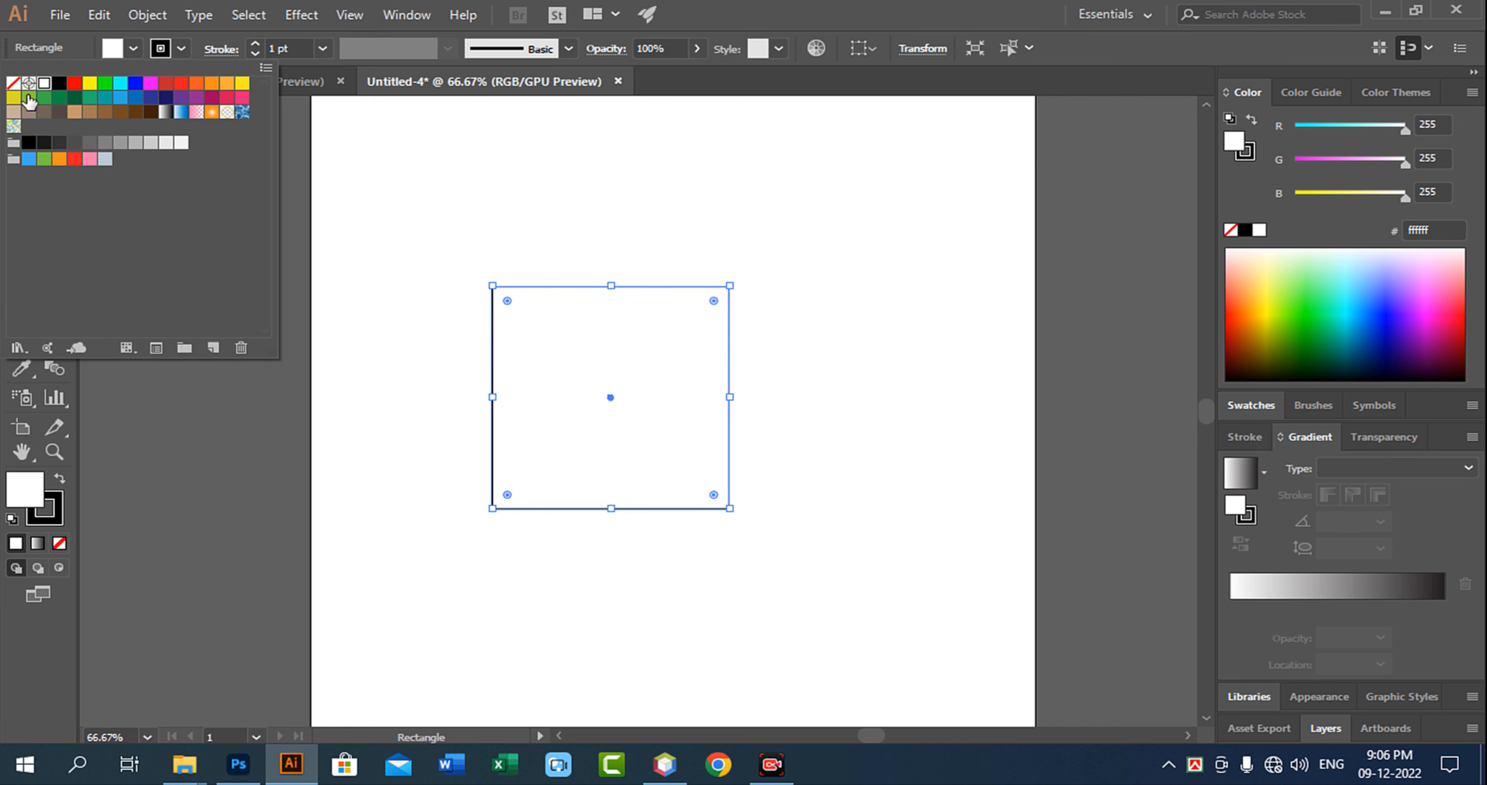
left_click(13, 84)
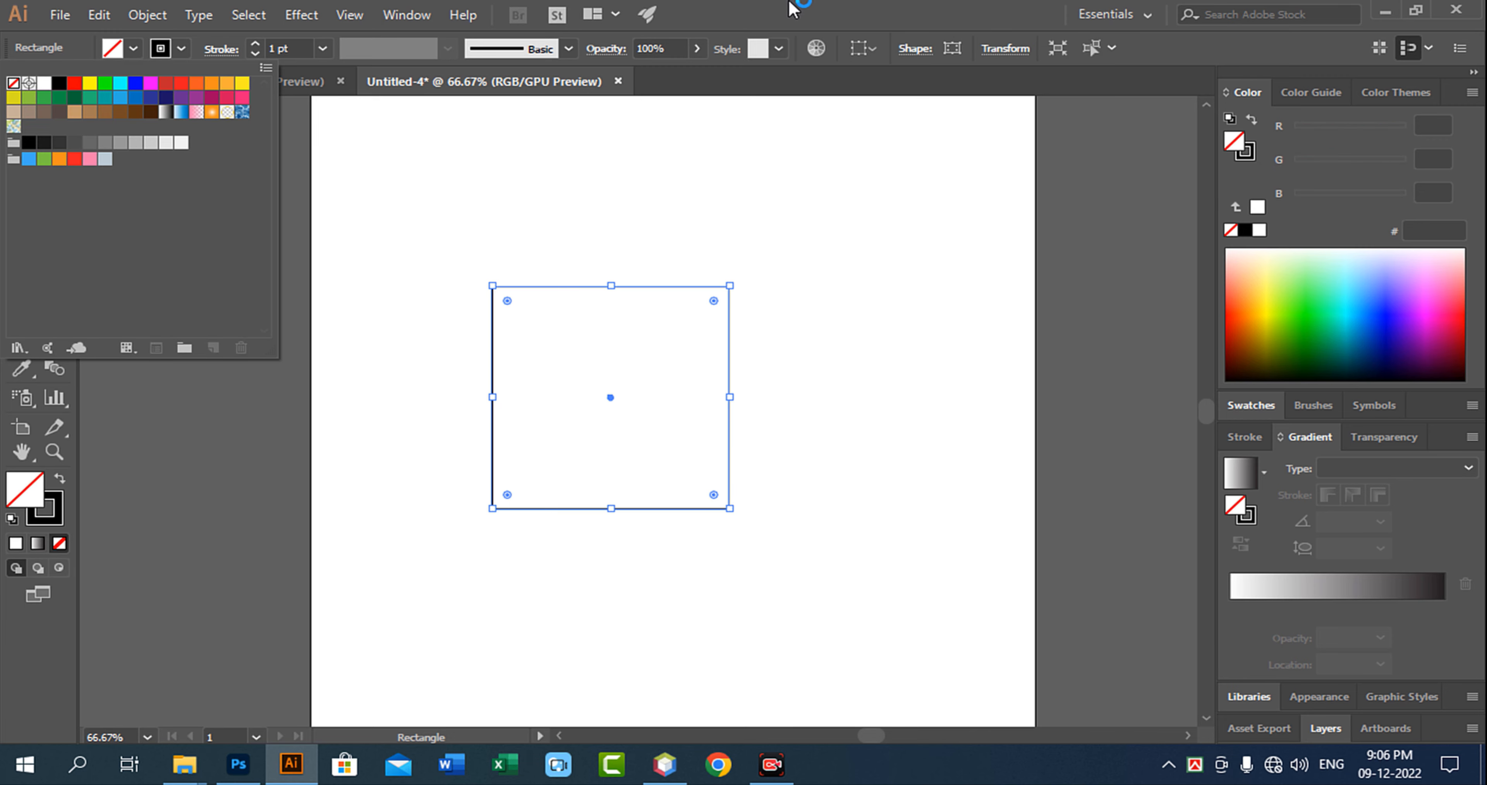
left_click(26, 107)
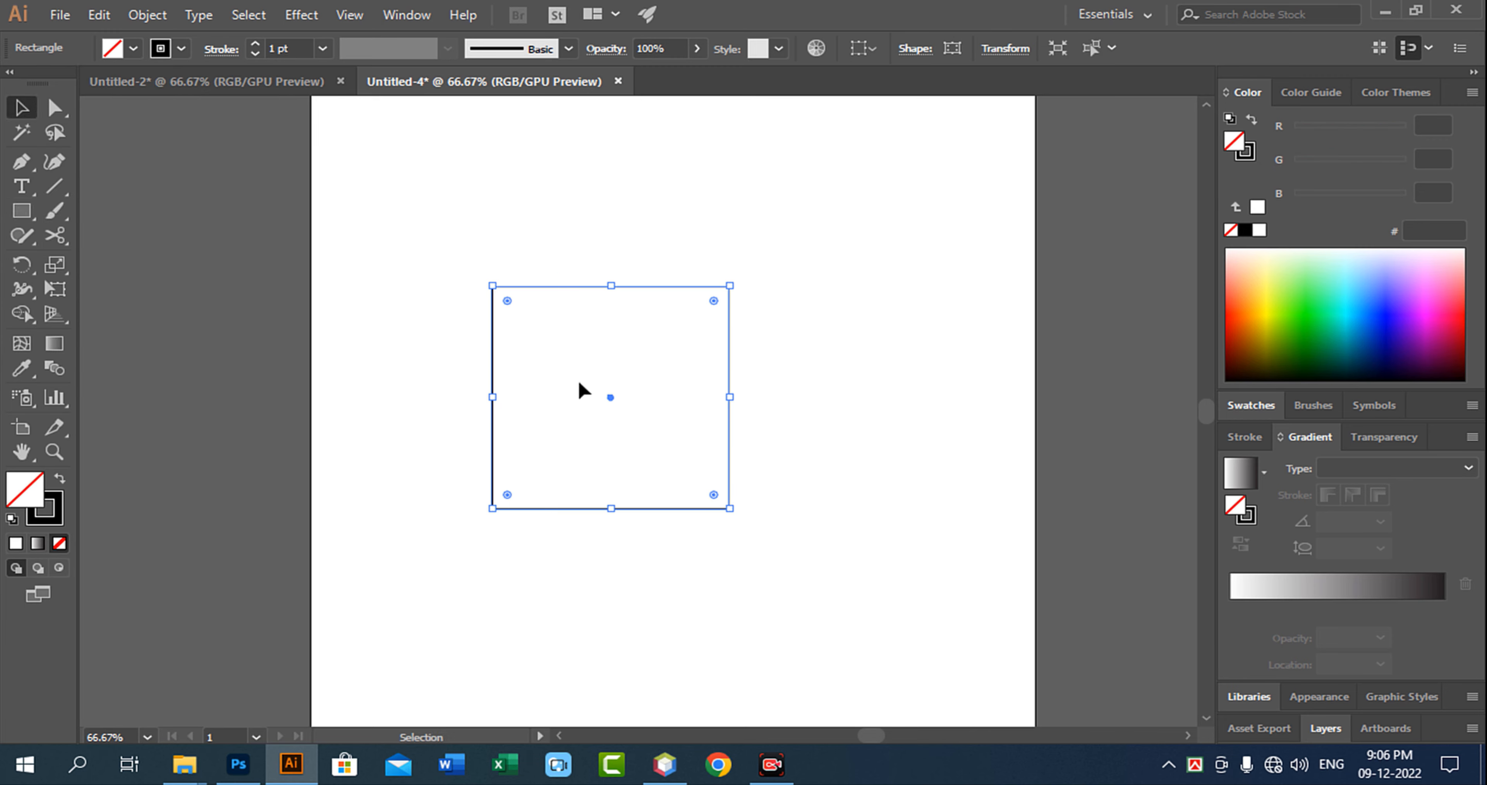
Move the unfilled rectangle to the right and slightly up on the artboard.
left_click(580, 383)
left_click(635, 287)
left_click_drag(636, 286, 731, 264)
key("space")
left_click_drag(483, 255, 639, 333)
Fully round the rectangle's upper-left and lower-right corners to form a pointed petal.
left_click(56, 109)
left_click_drag(831, 438, 722, 522)
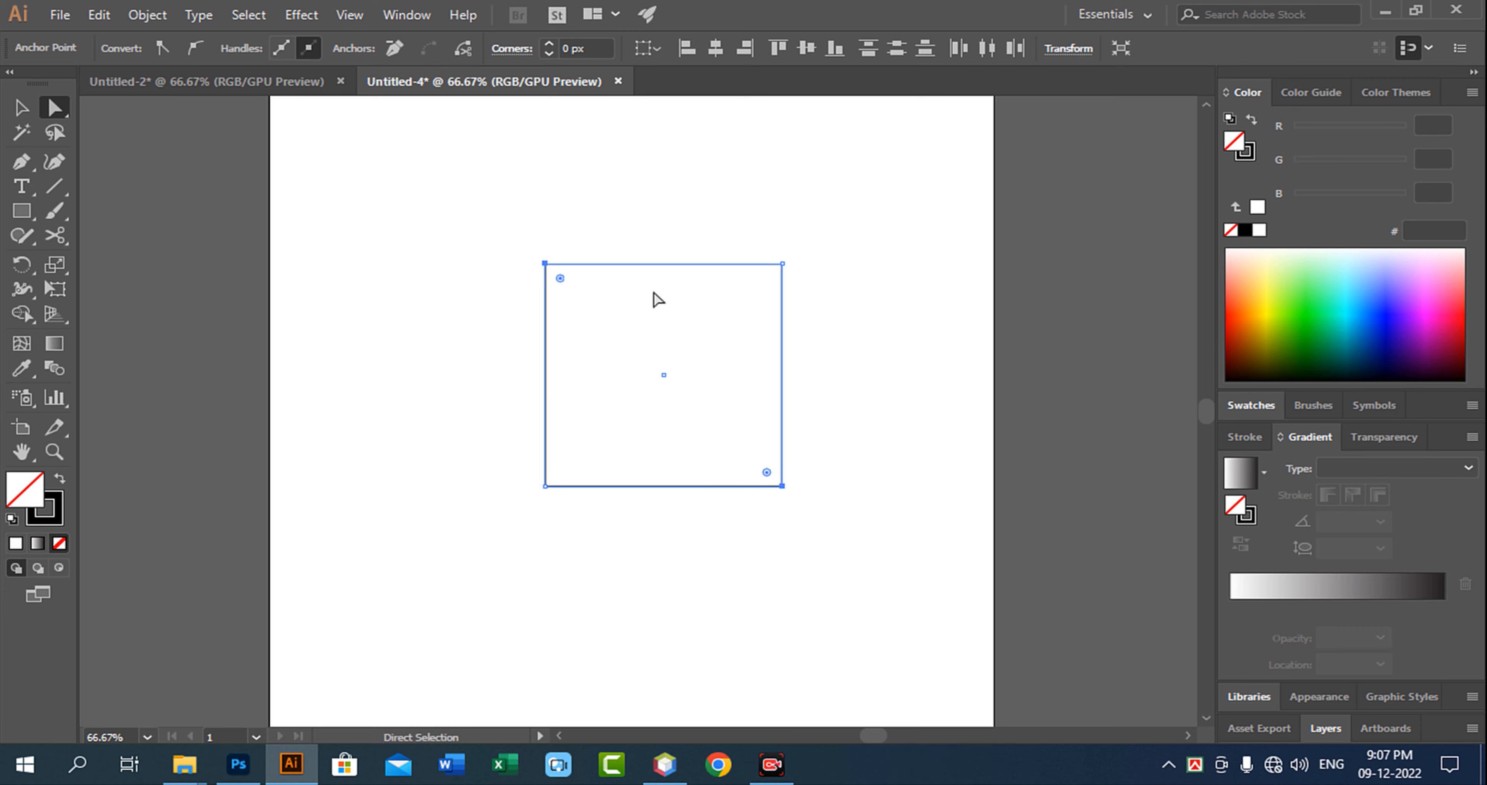
left_click_drag(560, 278, 768, 467)
key("v")
left_click_drag(503, 270, 804, 450)
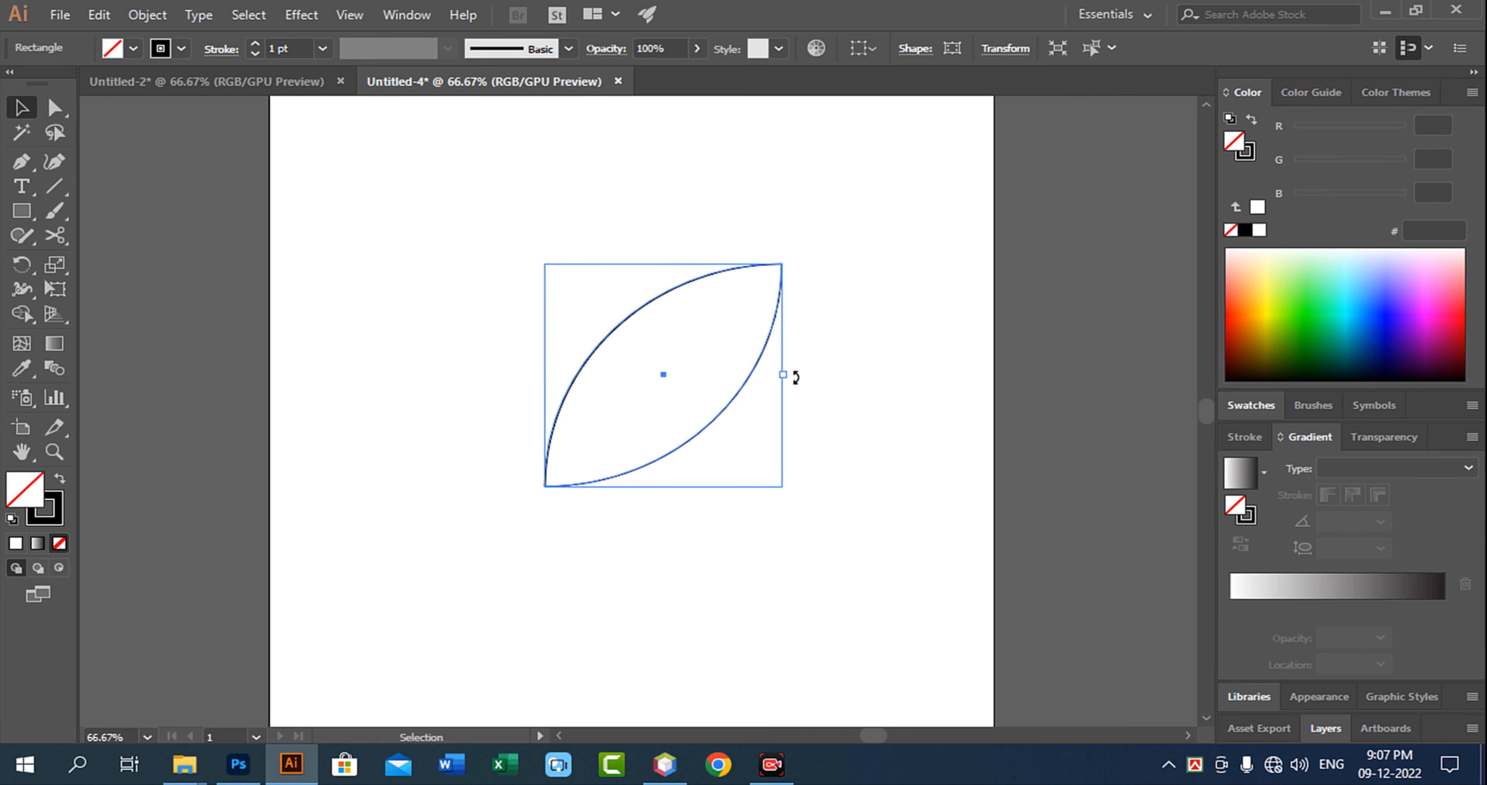
Rotate the petal so its points are vertical and convert it to a plain path with Pathfinder Unite.
left_click_drag(796, 377, 554, 352)
left_click(818, 253)
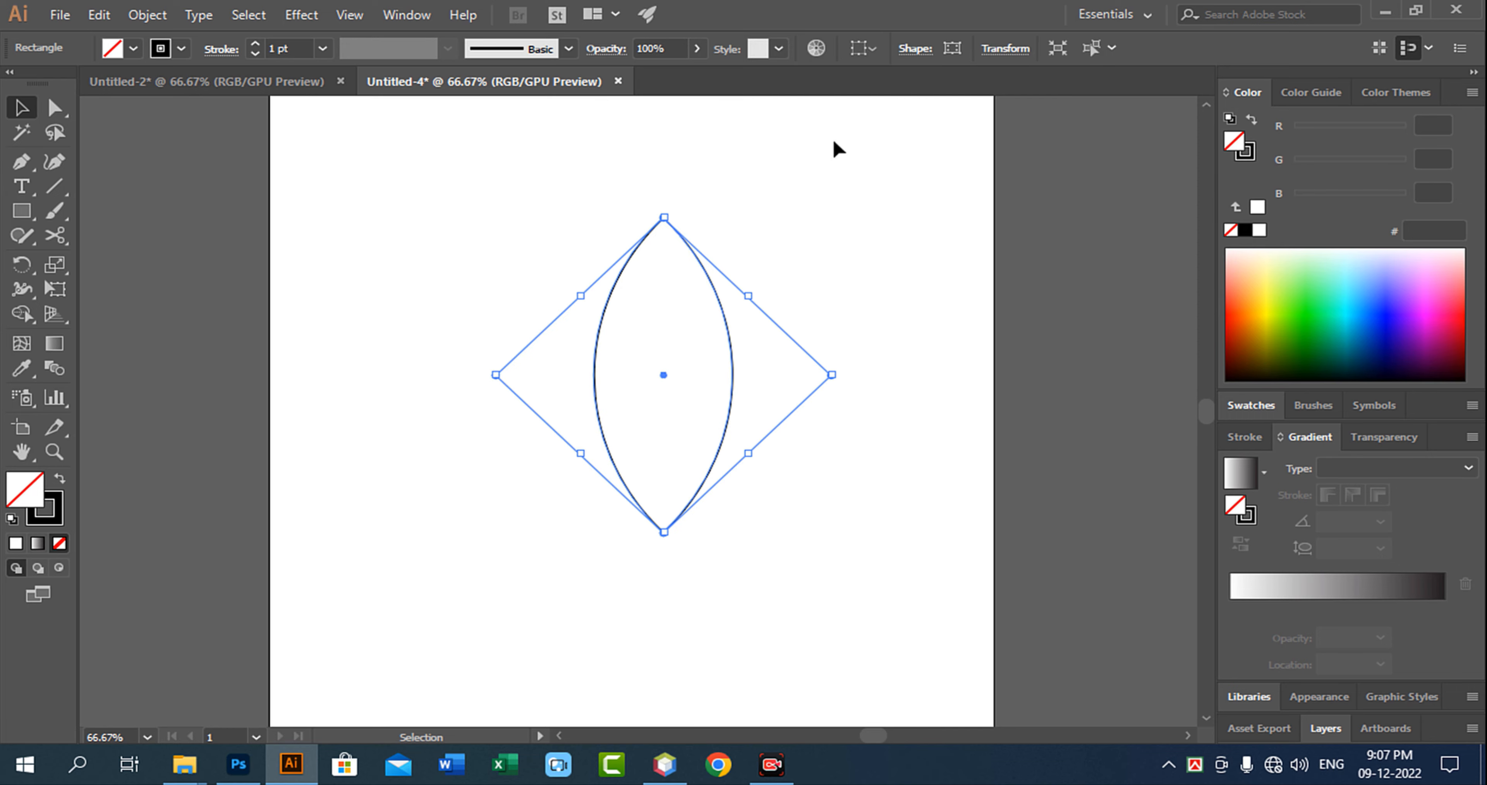
left_click(412, 15)
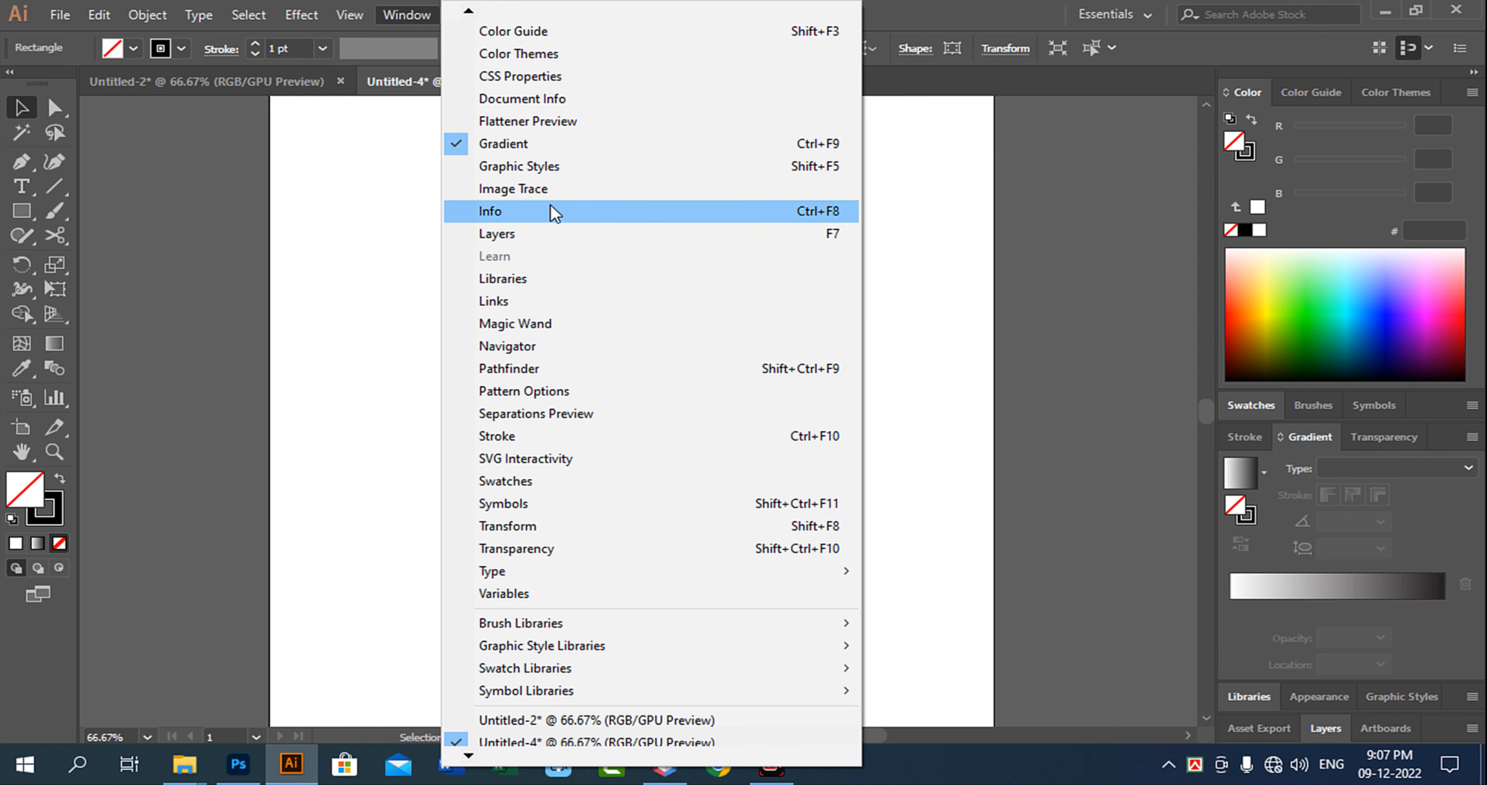
left_click(564, 372)
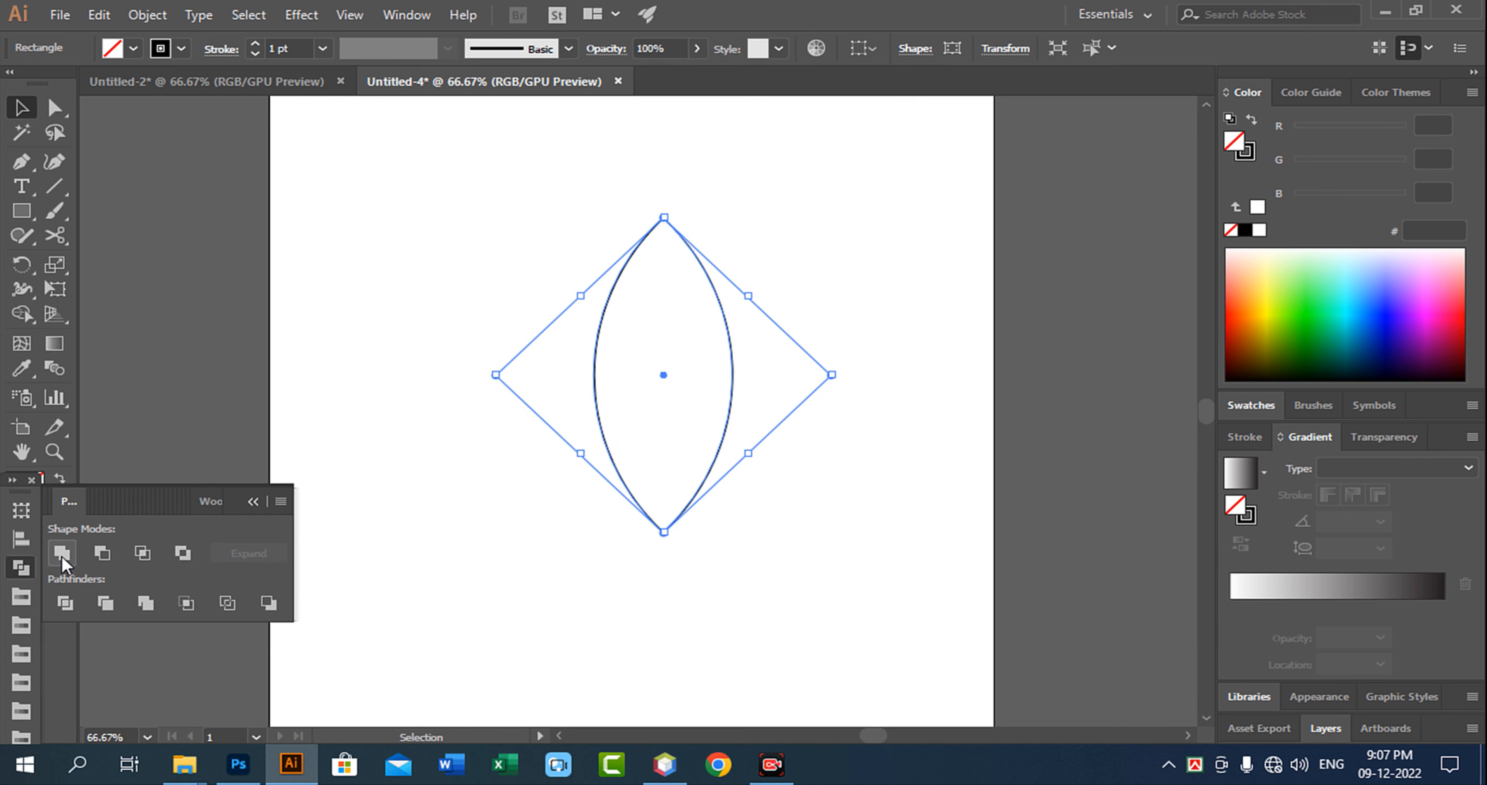
left_click(62, 553)
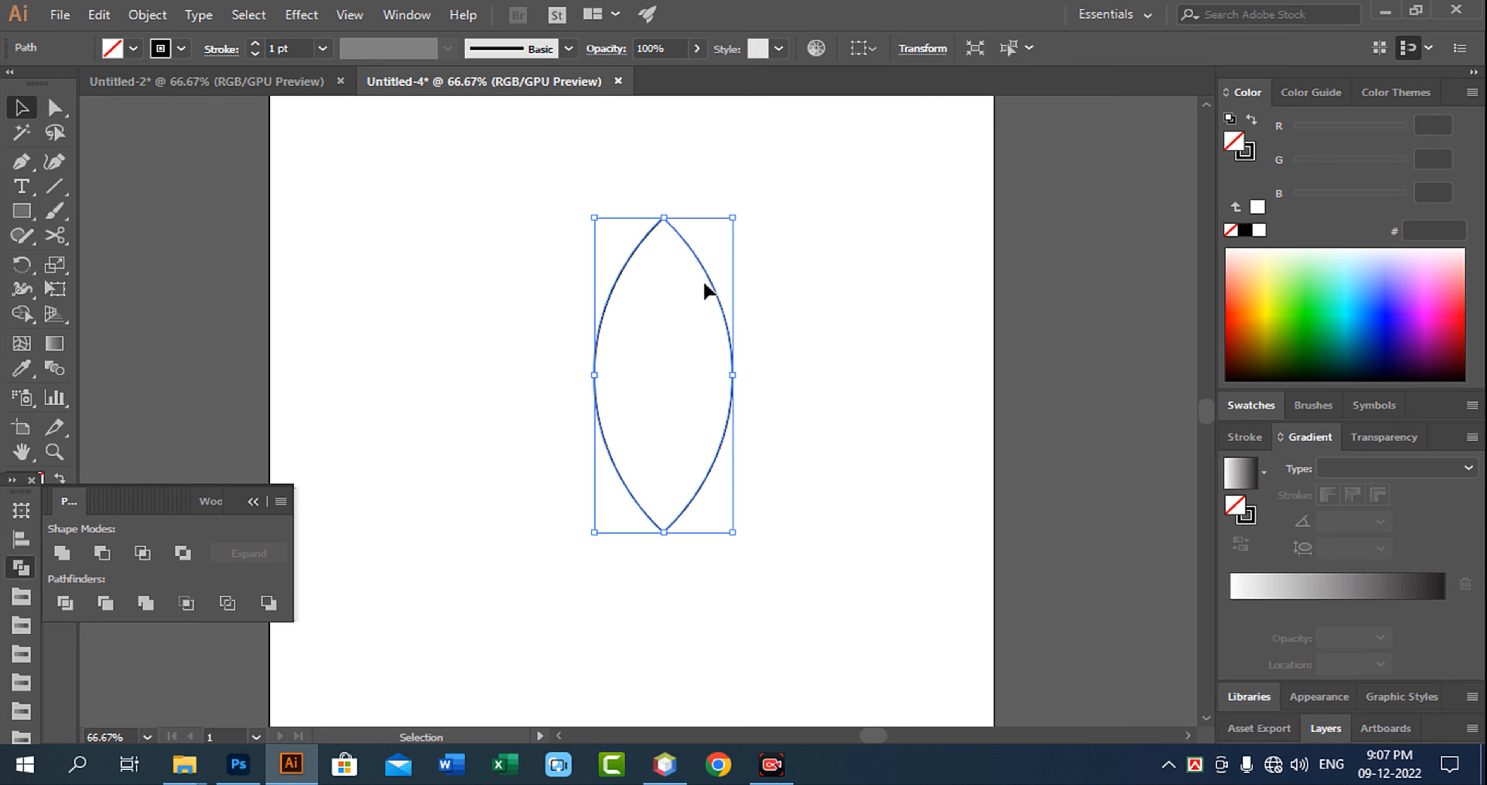
left_click(774, 314)
mouse_move(774, 315)
left_mouse_down()
mouse_move(784, 414)
mouse_move(772, 300)
left_mouse_up()
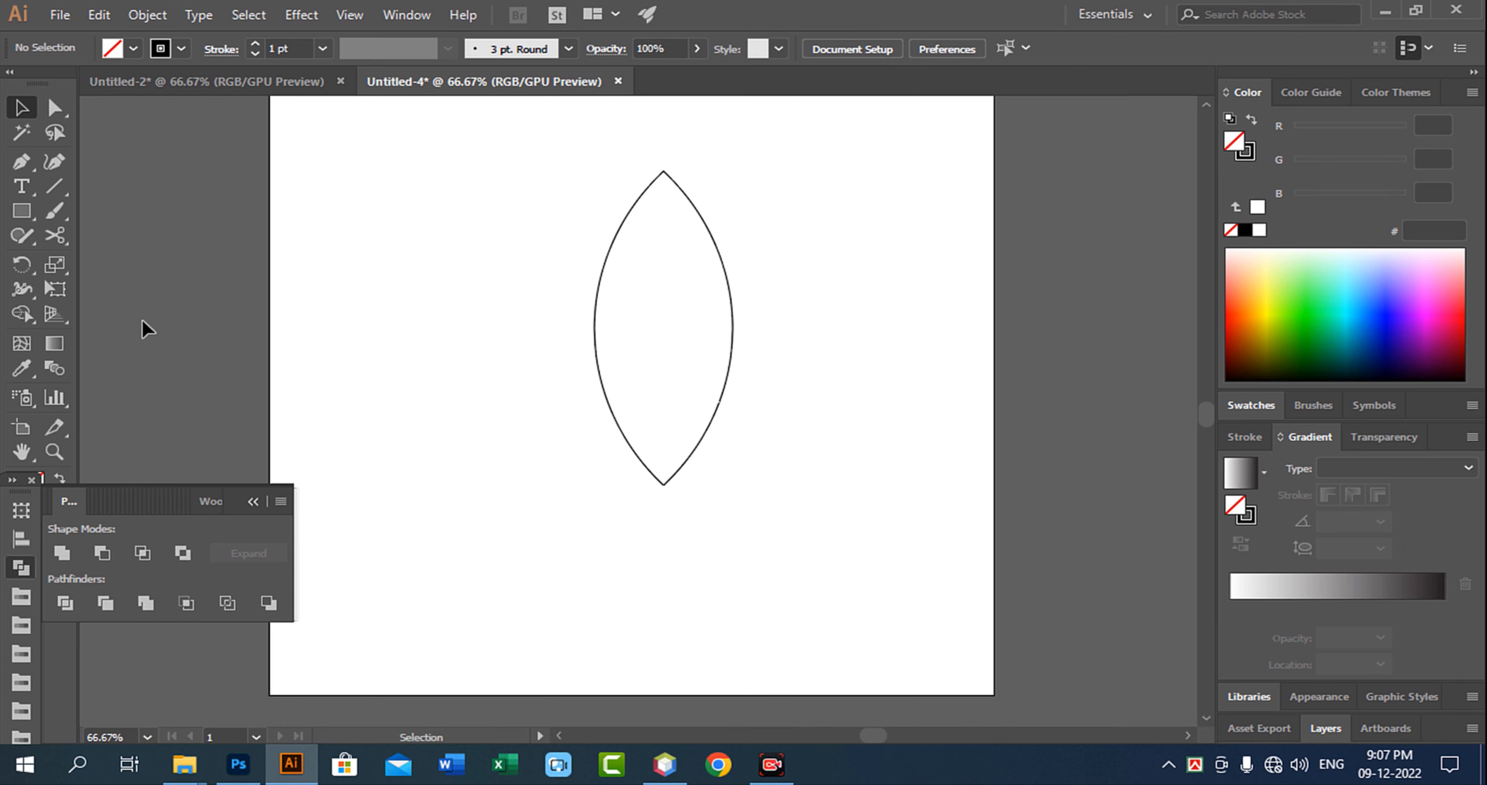
Create a copy of the petal rotated 45° around its bottom anchor point.
left_click_drag(575, 186, 790, 315)
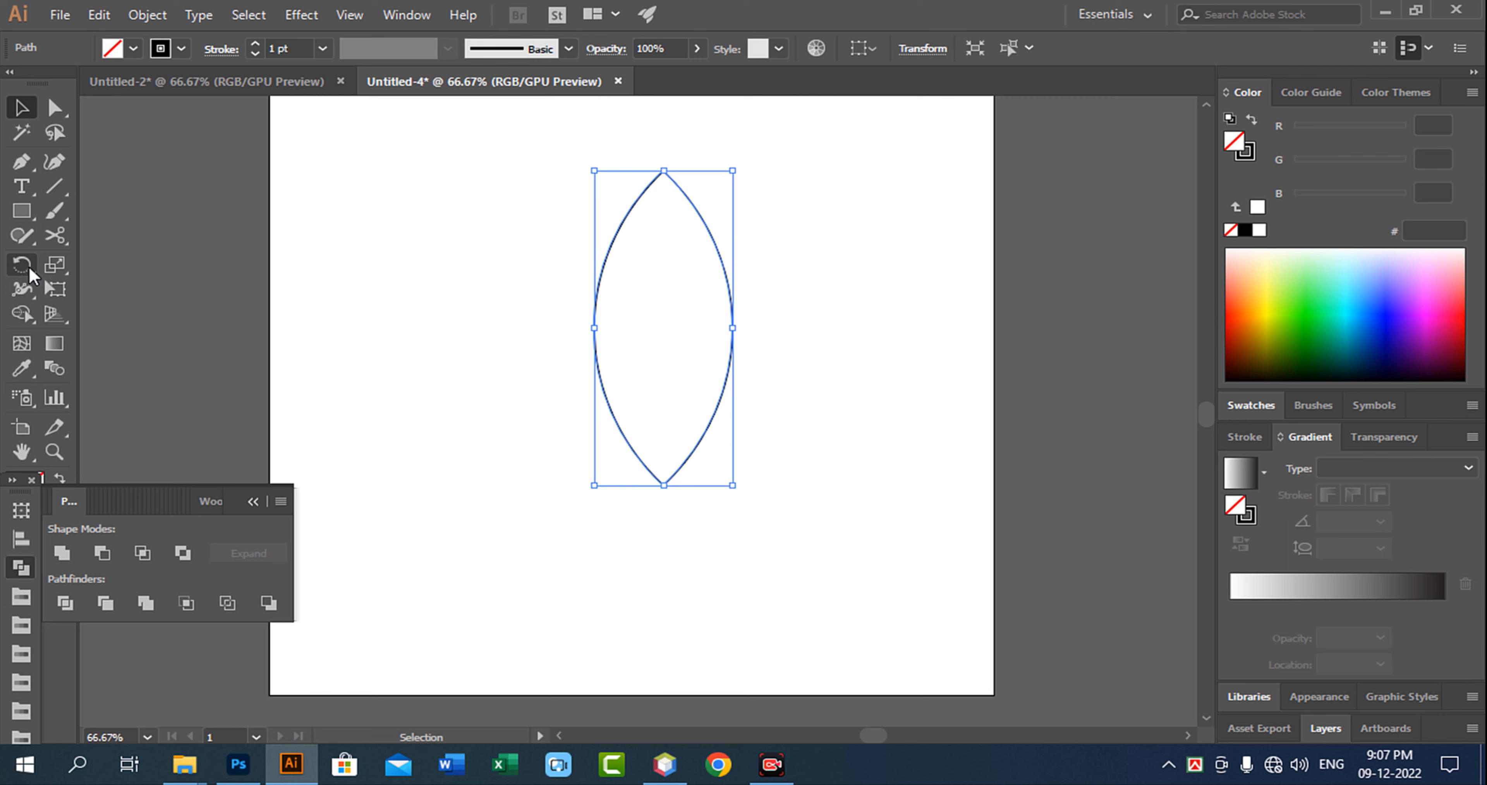
left_click(34, 267)
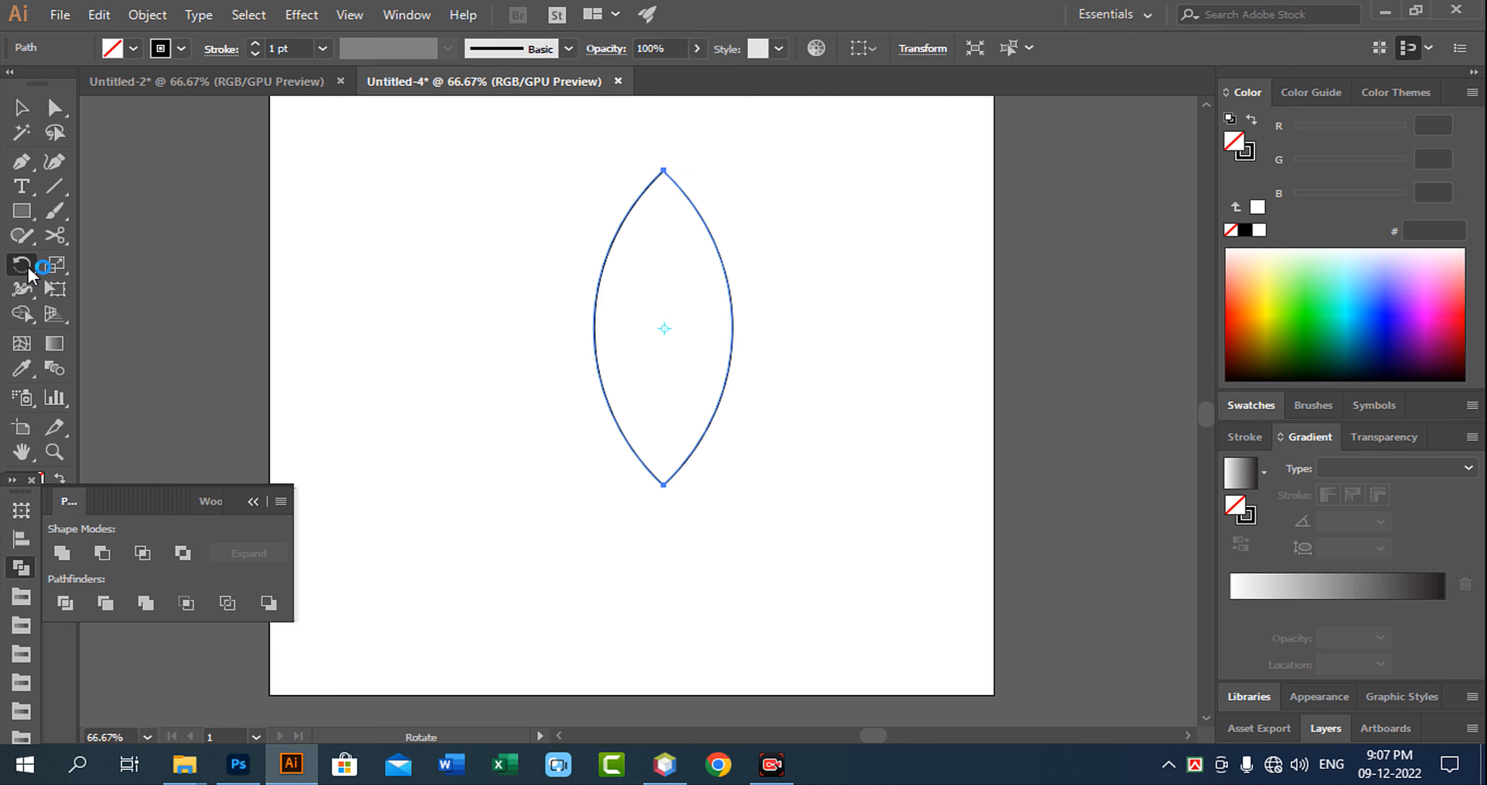
left_click(664, 485, "alt")
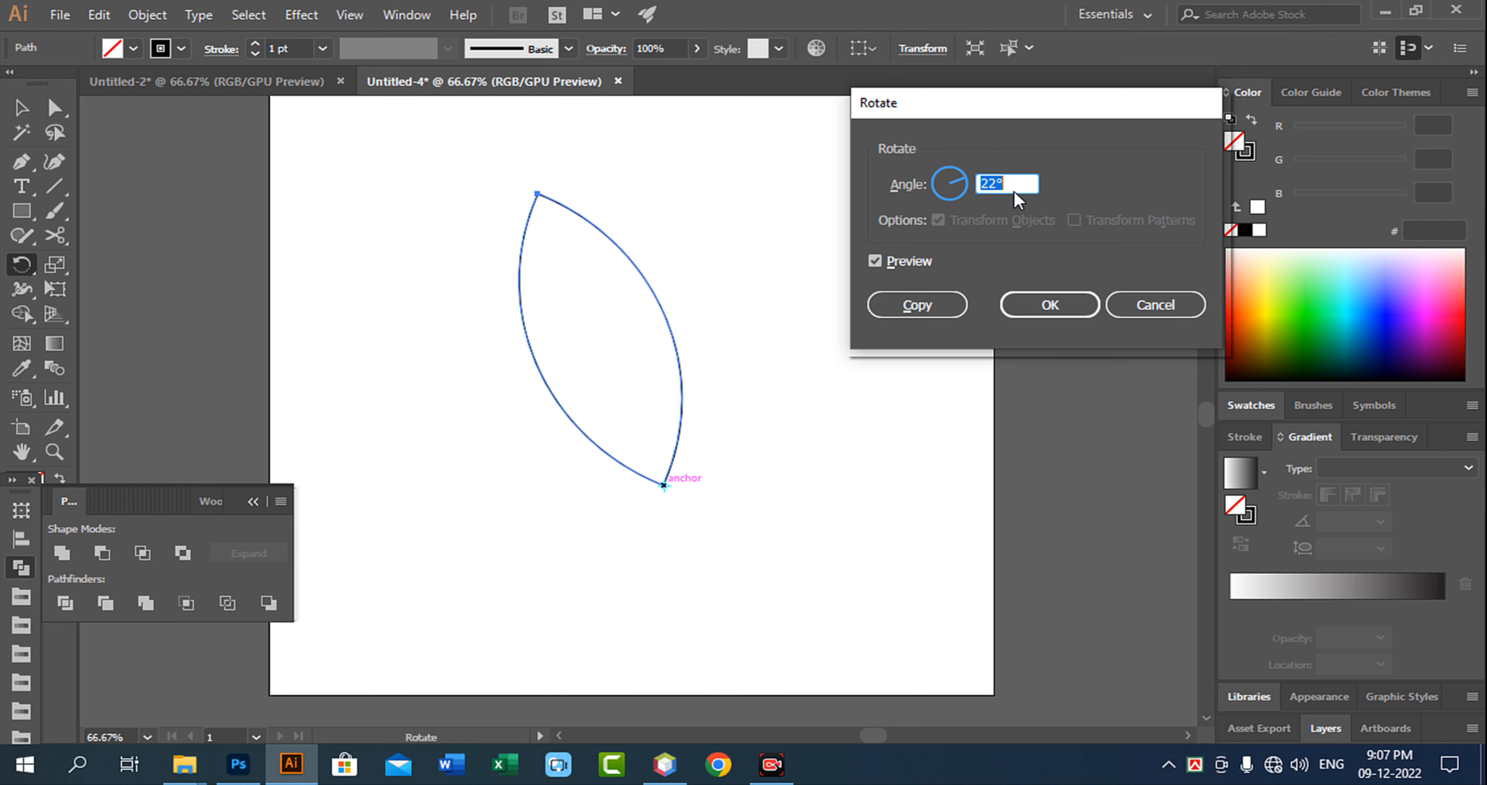
type("4")
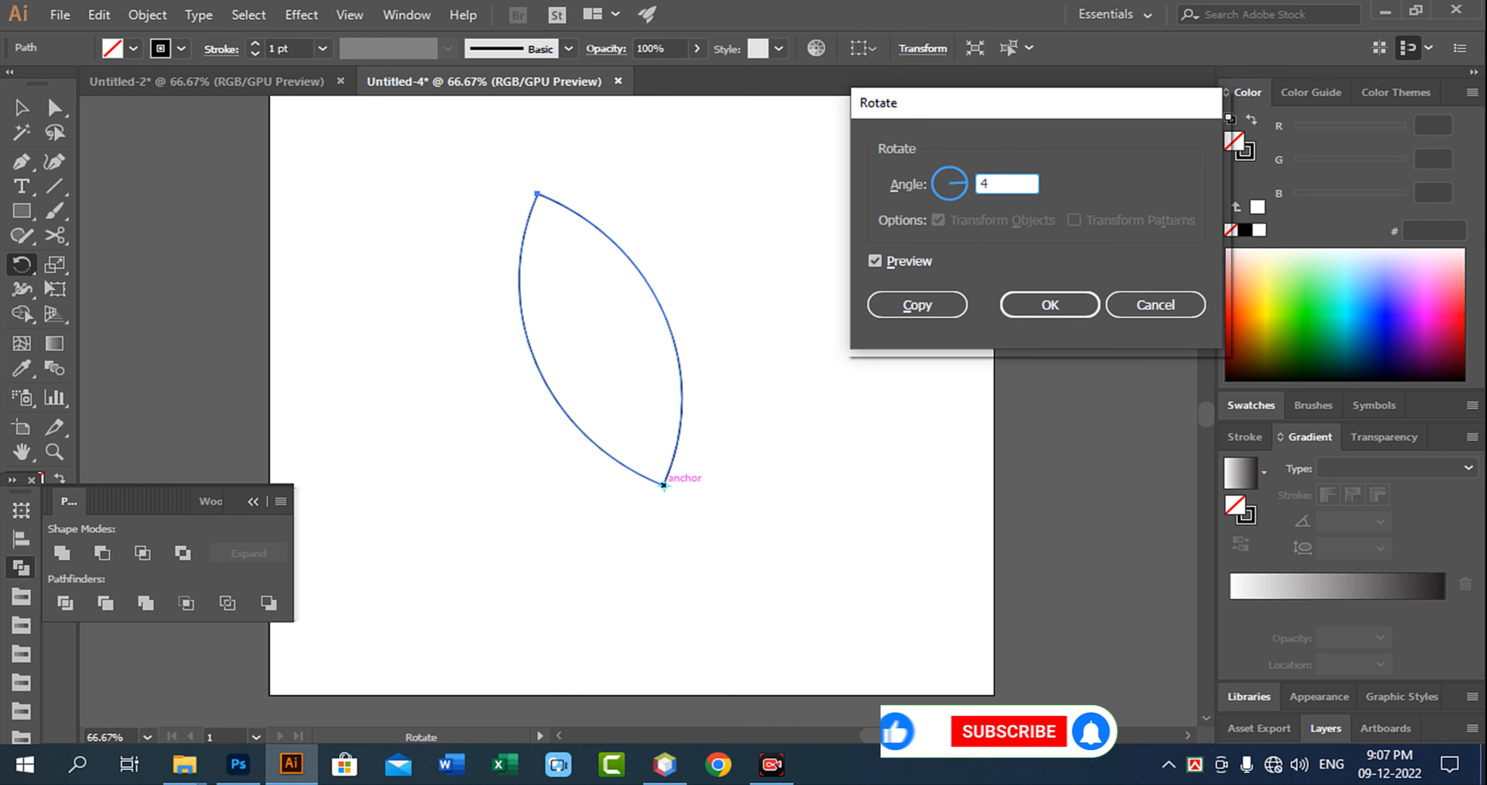
type("5")
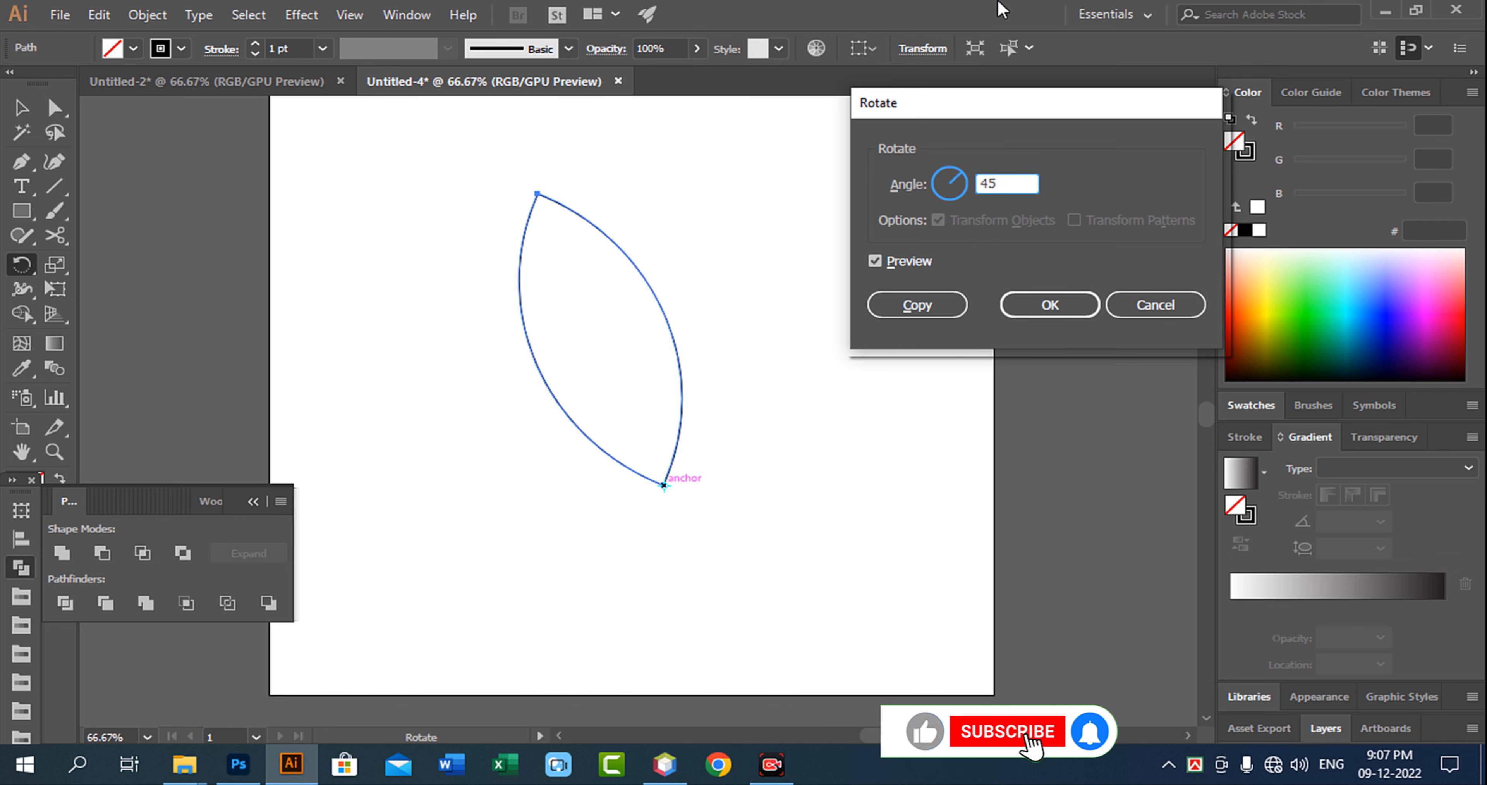
left_click(916, 306)
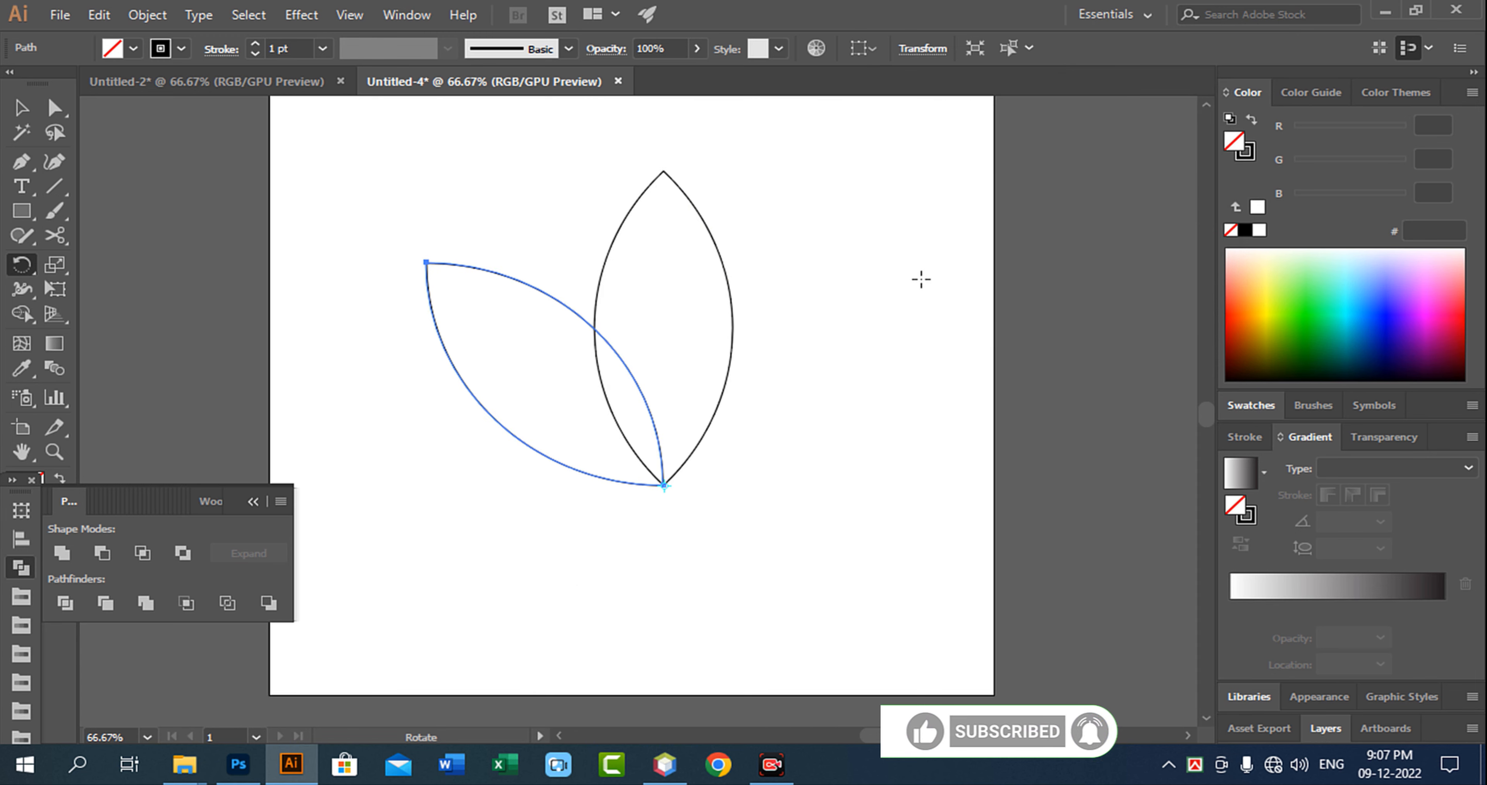
Repeat the rotated copy six times to complete the eight-petal flower.
key("ctrl")
key("ctrl+d")
key("ctrl+d")
key("ctrl+d")
key("ctrl+d")
key("ctrl+d")
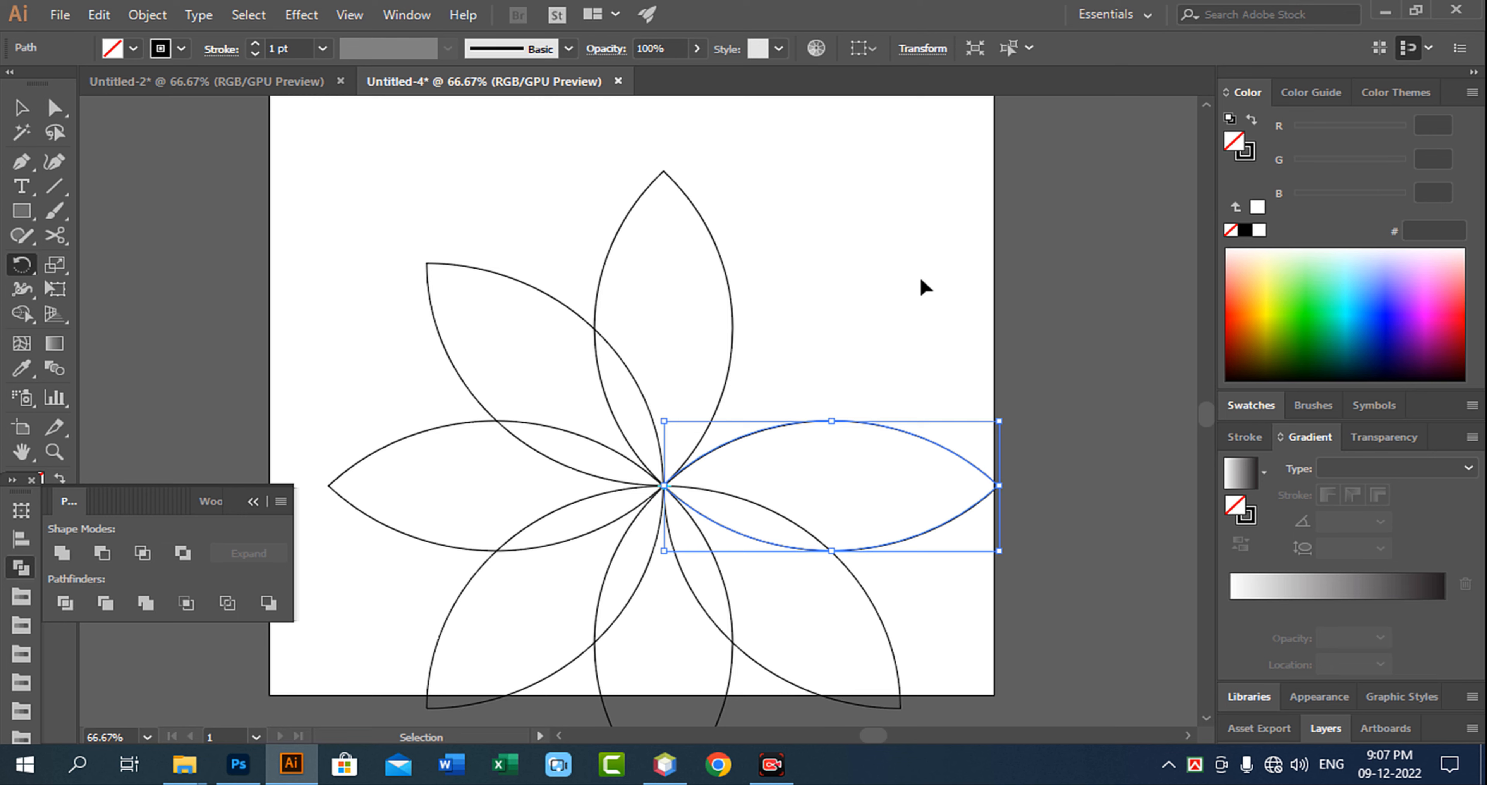
key("ctrl+d")
Scale the whole flower down and move it to the horizontal center of the artboard's upper half.
left_click(21, 107)
scroll(581, 348, "down", 1)
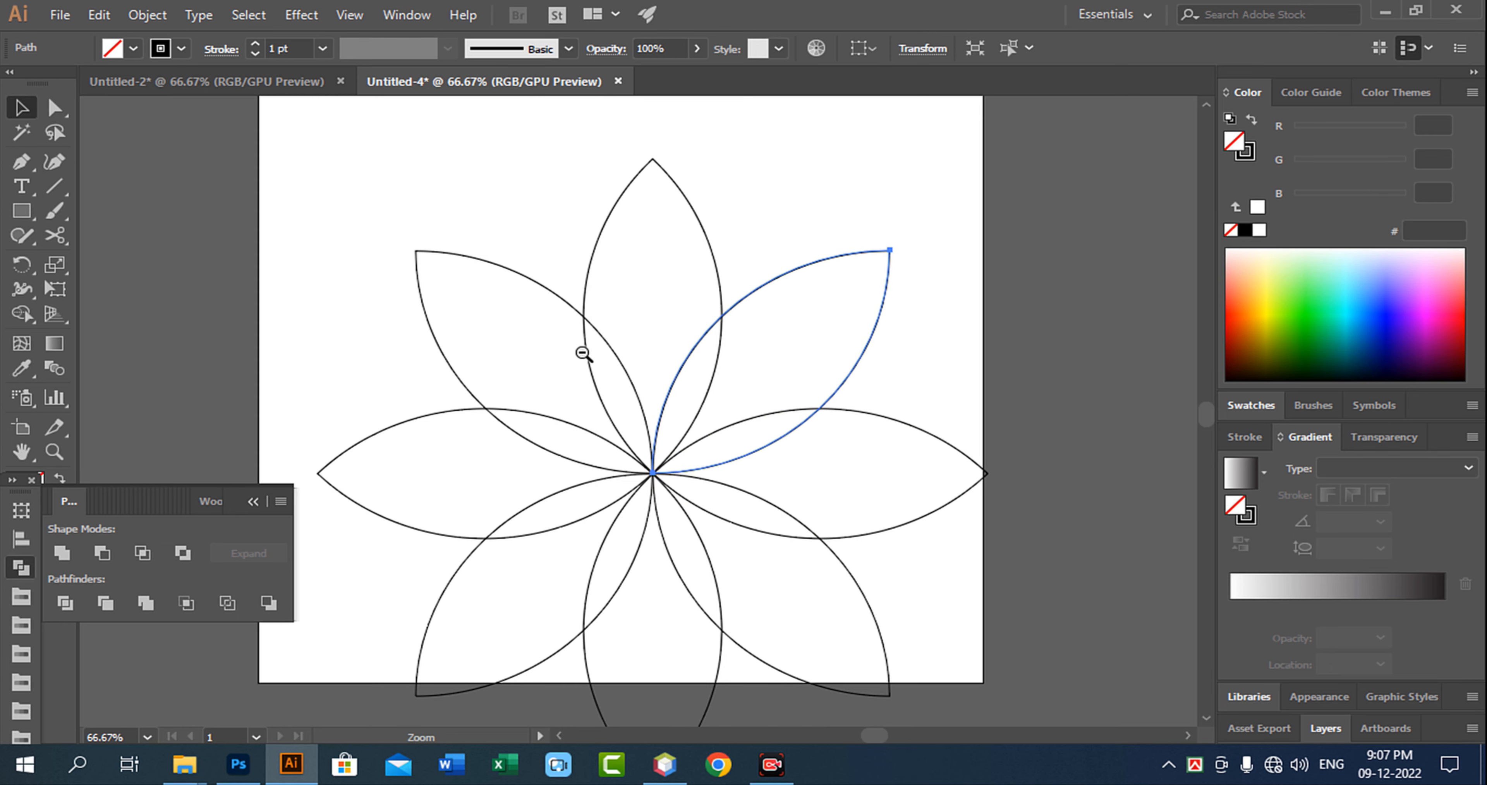
left_click_drag(498, 352, 680, 369)
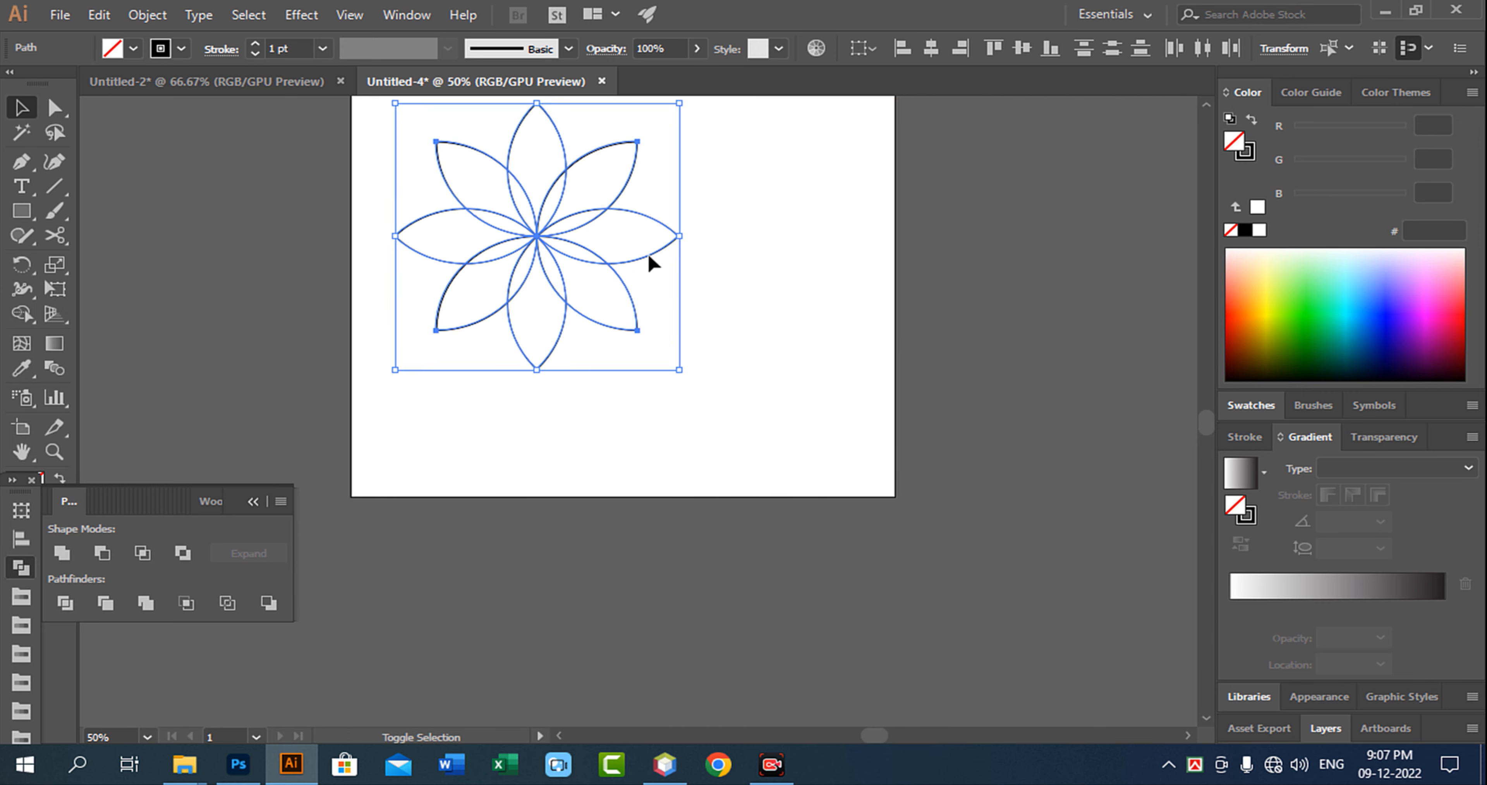
scroll(669, 380, "up", 3)
left_click_drag(680, 581, 587, 494)
left_click_drag(528, 395, 757, 431)
left_click(830, 451)
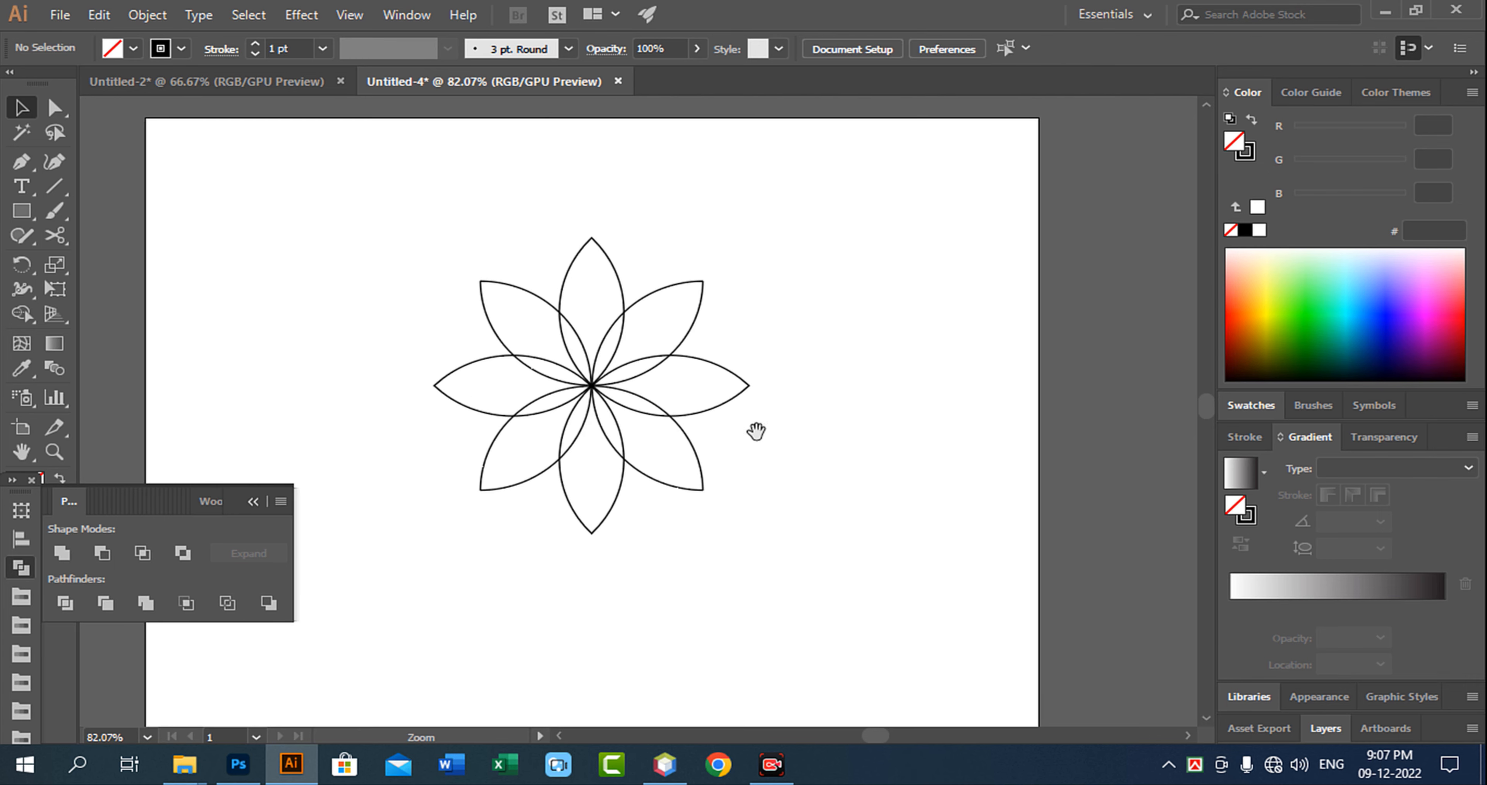
left_click_drag(762, 383, 842, 339)
Copy all eight petals and paste the copy in front of the original flower.
left_click_drag(471, 160, 936, 535)
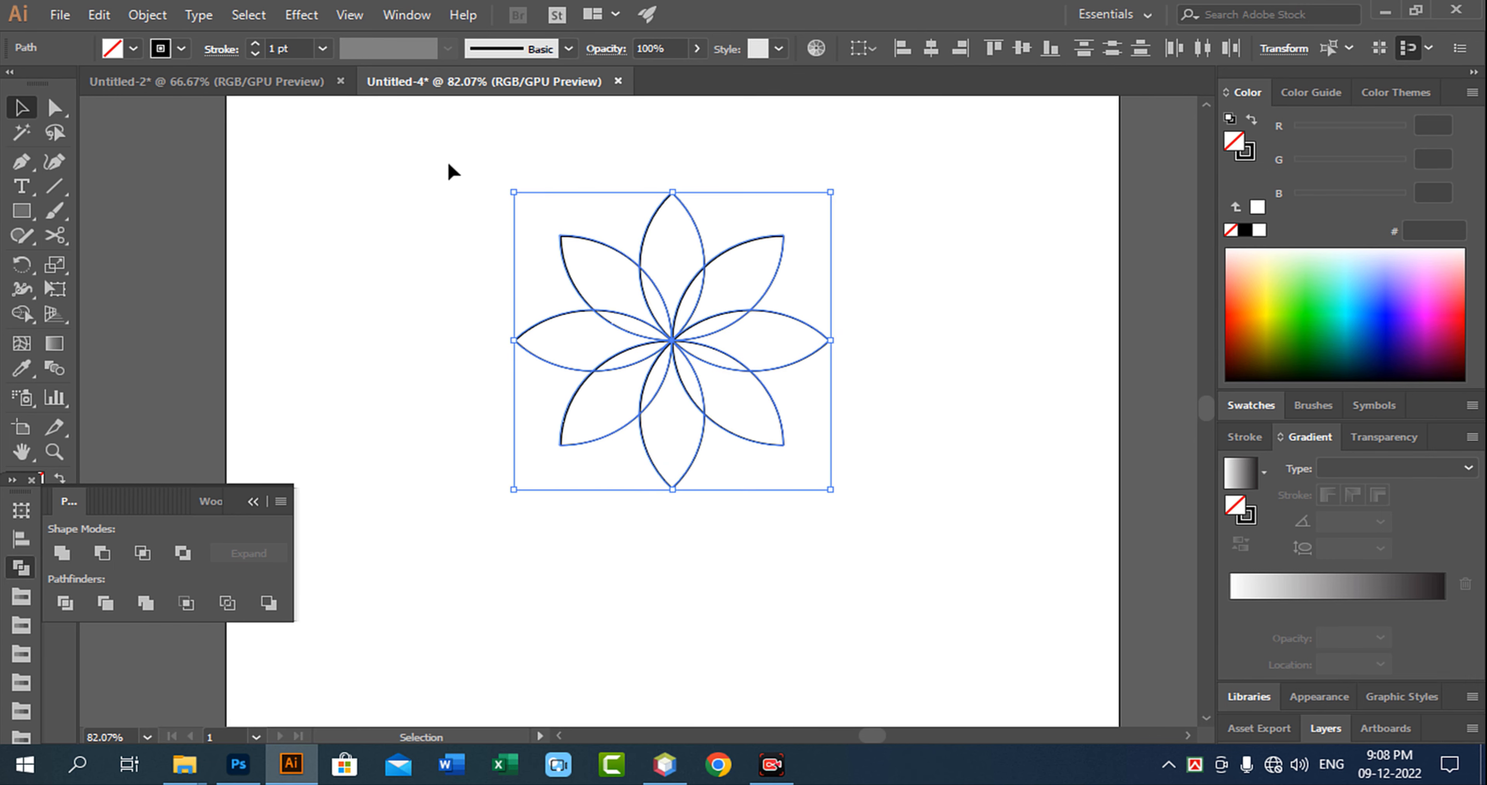
left_click(99, 15)
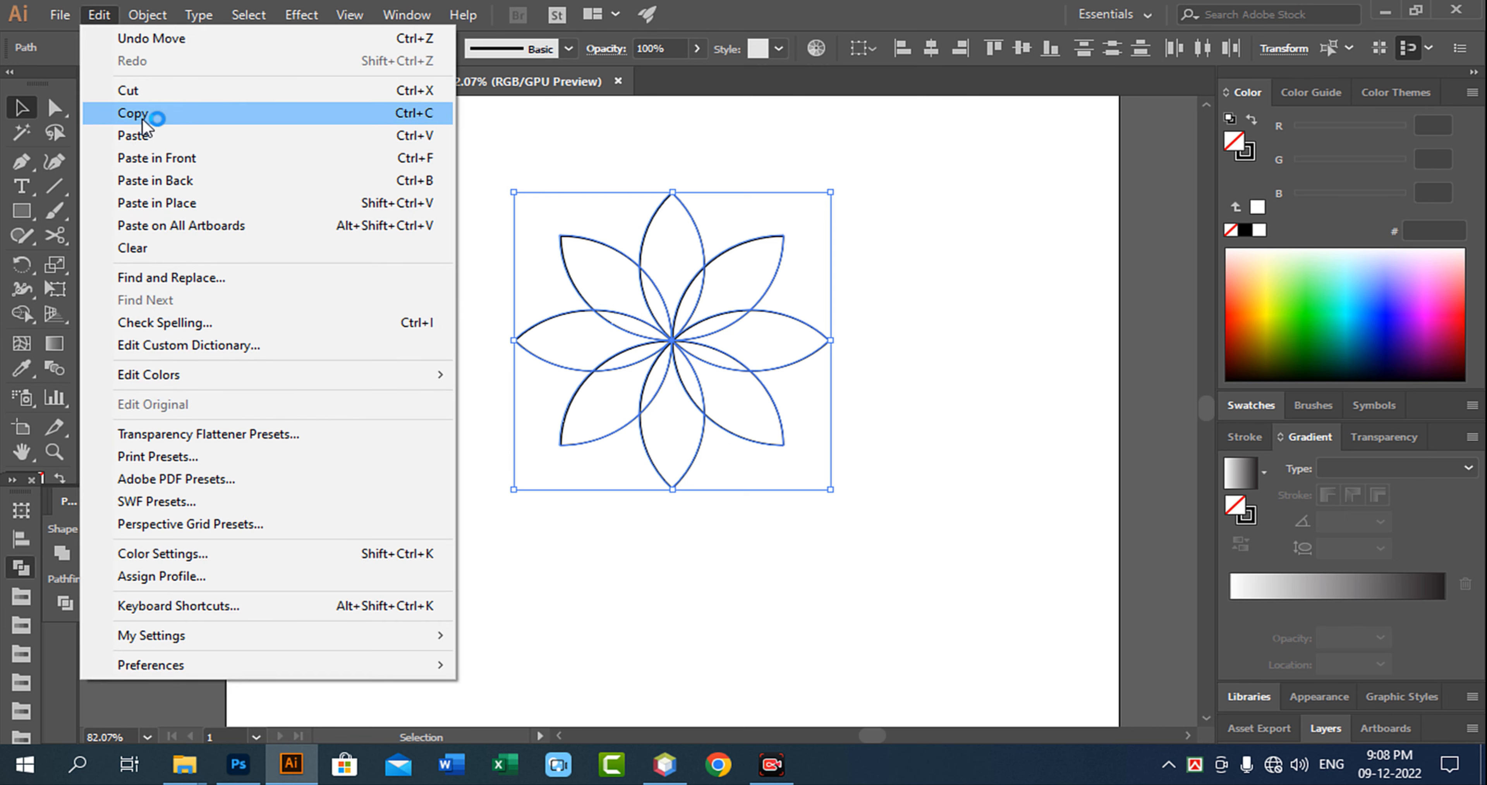
left_click(144, 115)
left_click(99, 15)
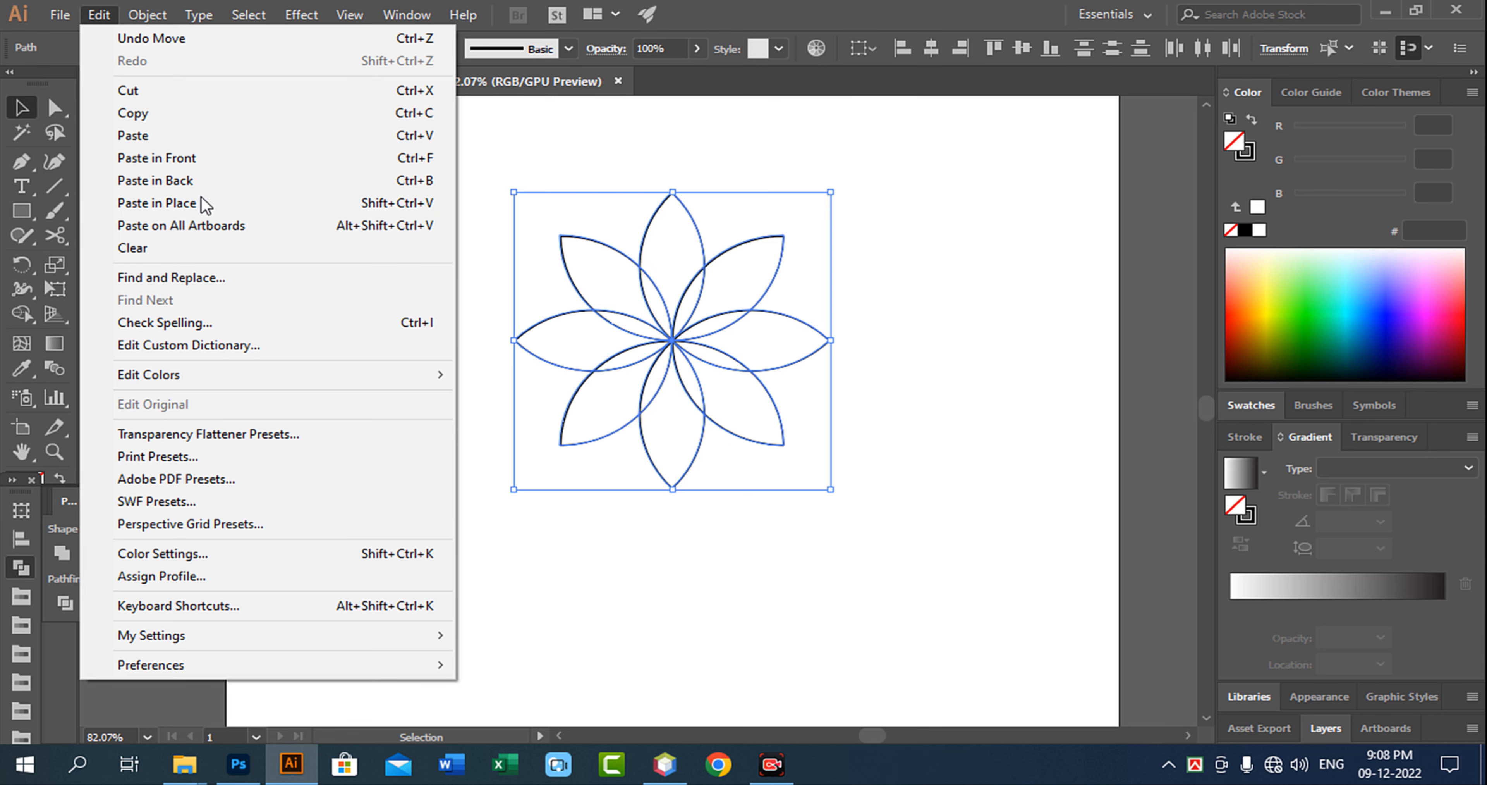
left_click(176, 164)
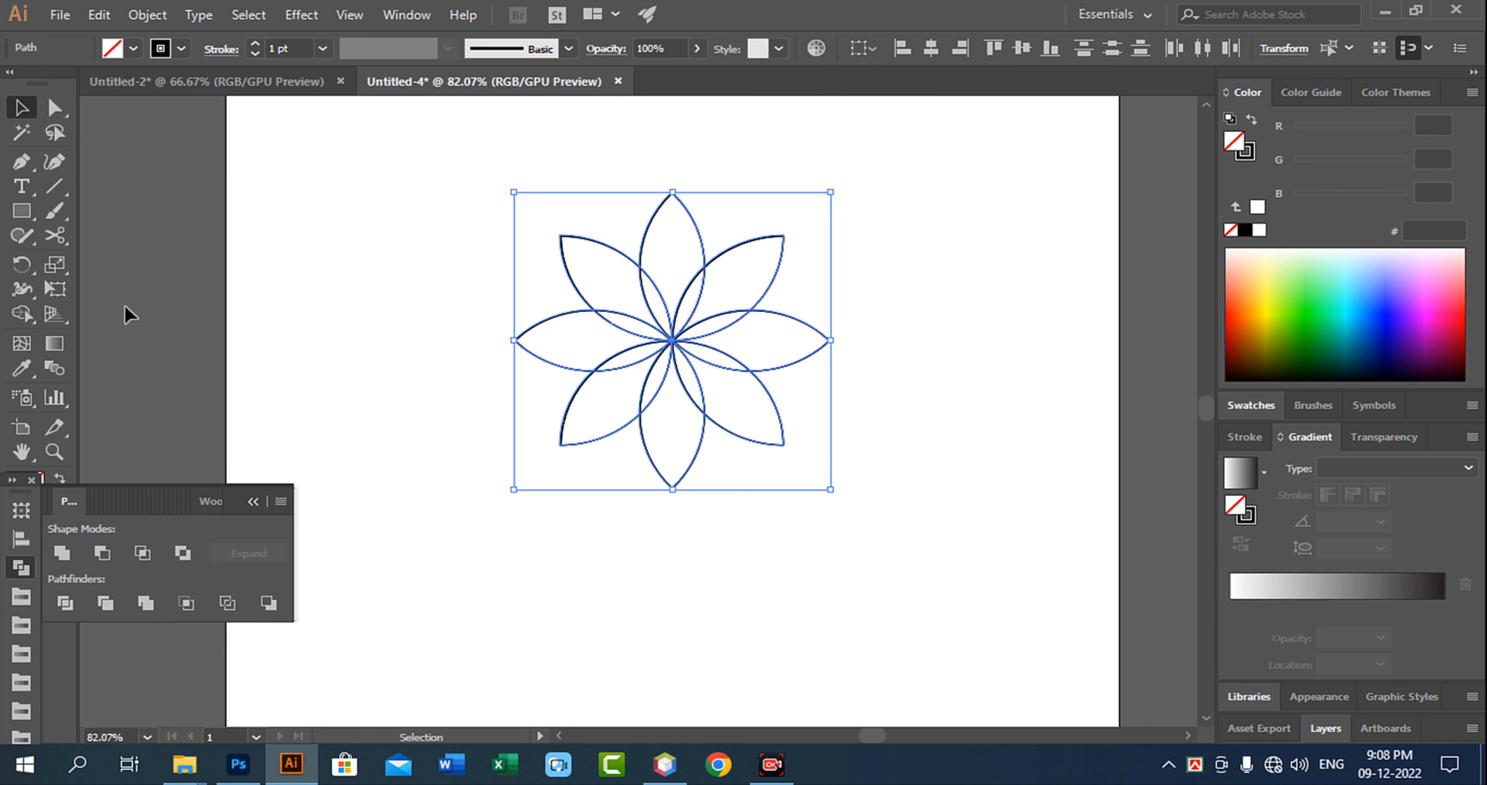
Rotate the pasted copy of the eight-petal flower by 22° around its center.
double_click(22, 266)
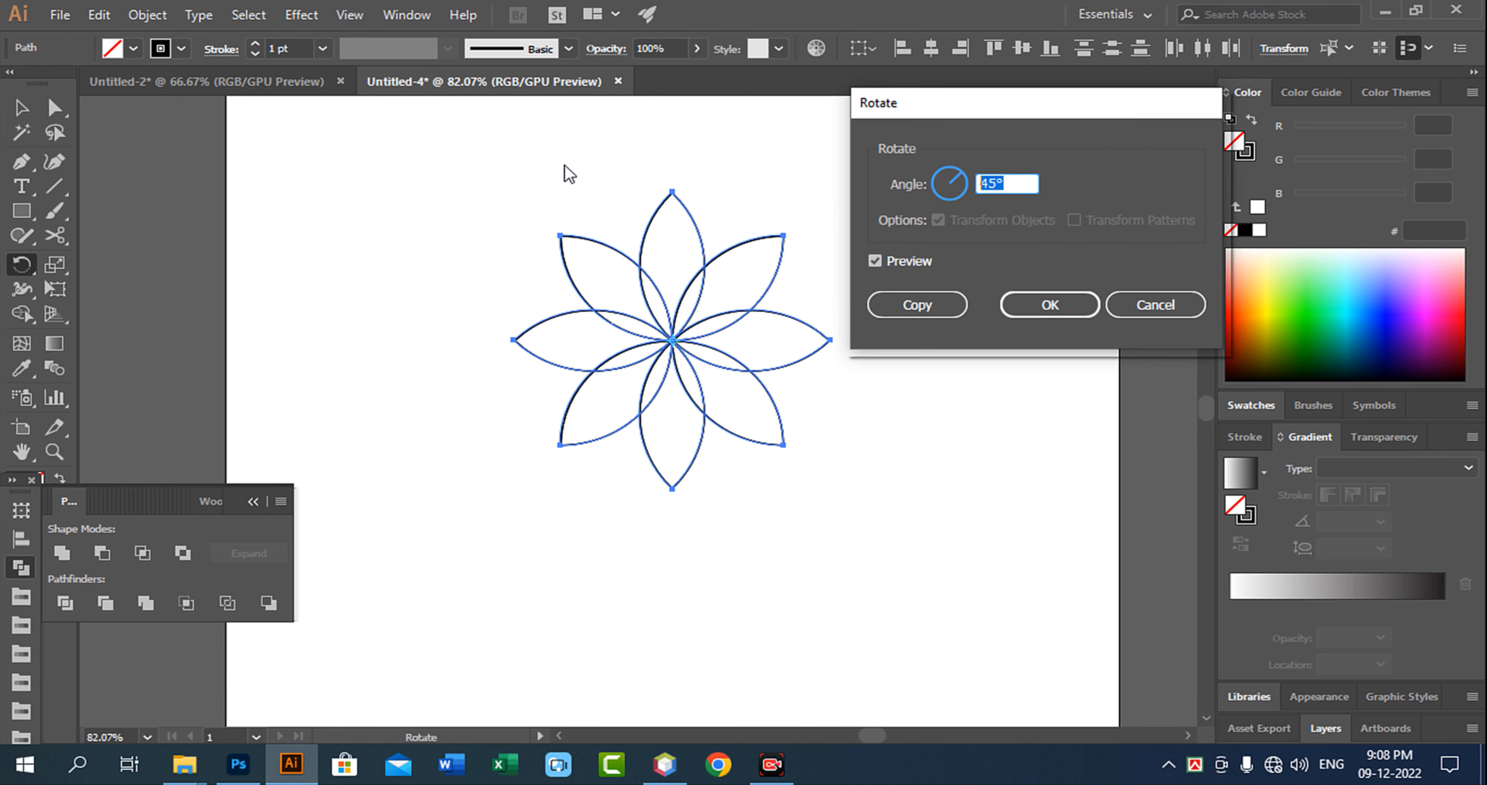
type("22")
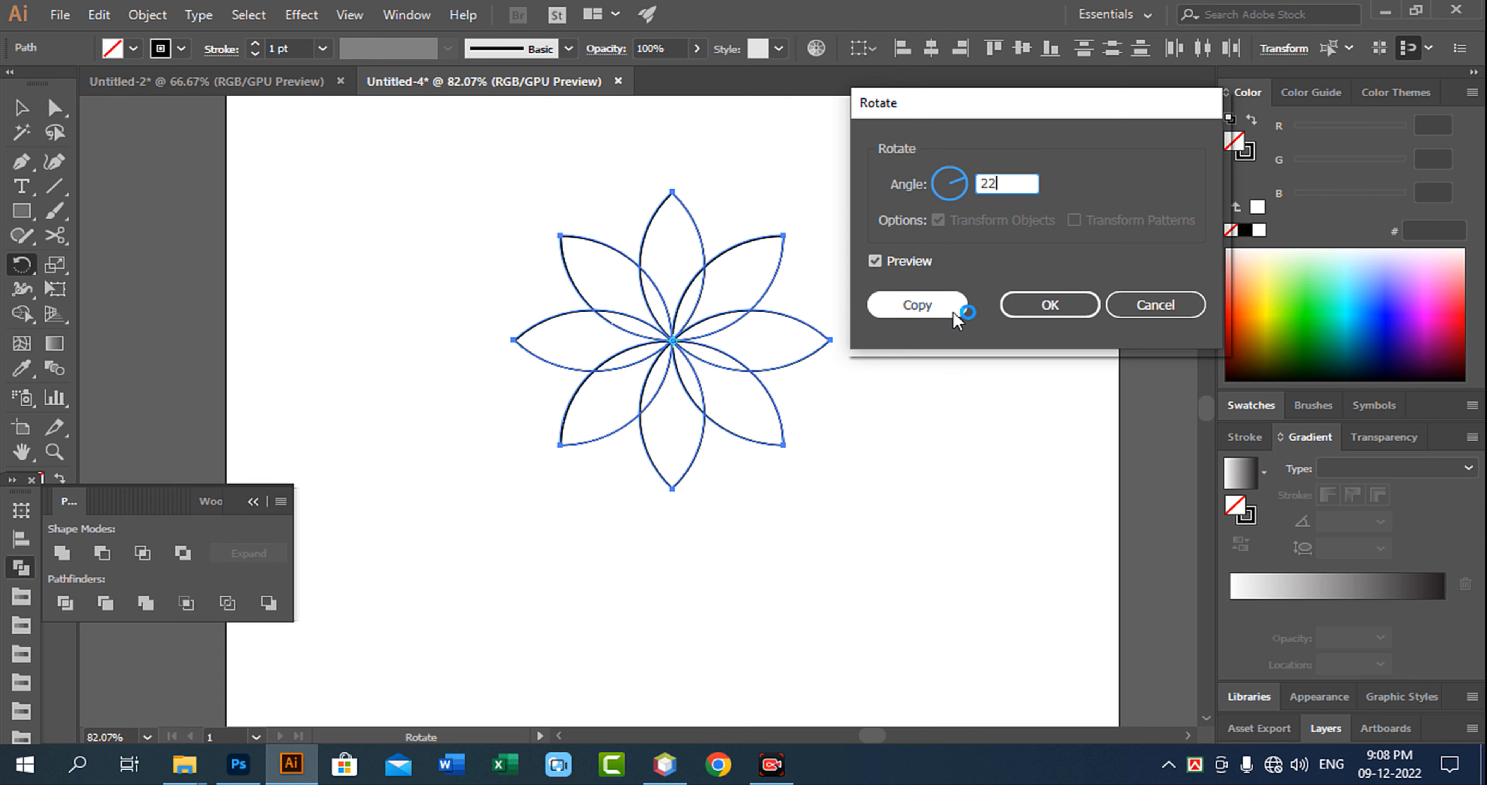
key("Tab")
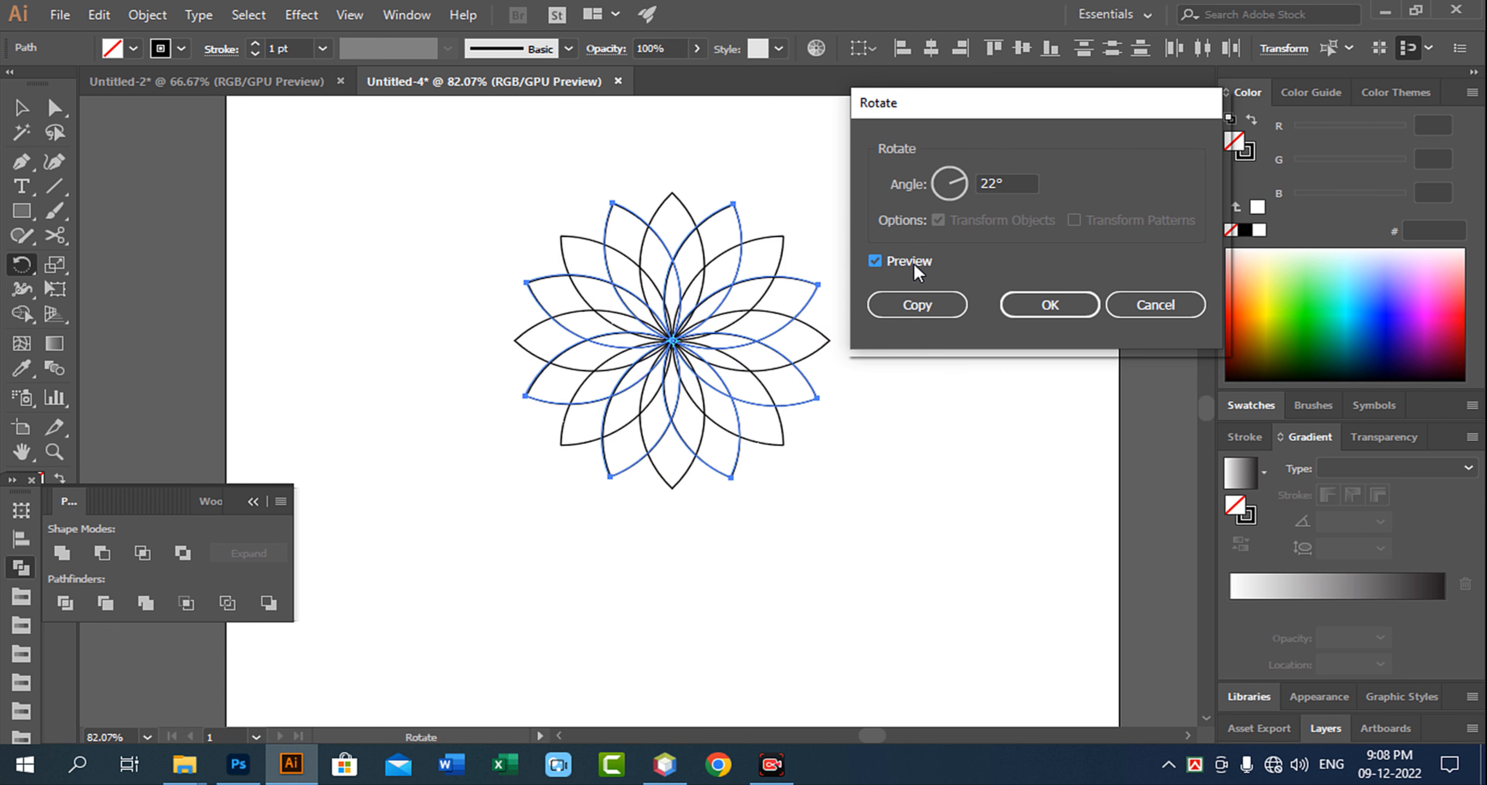
left_click(914, 264)
left_click(915, 264)
left_click(914, 263)
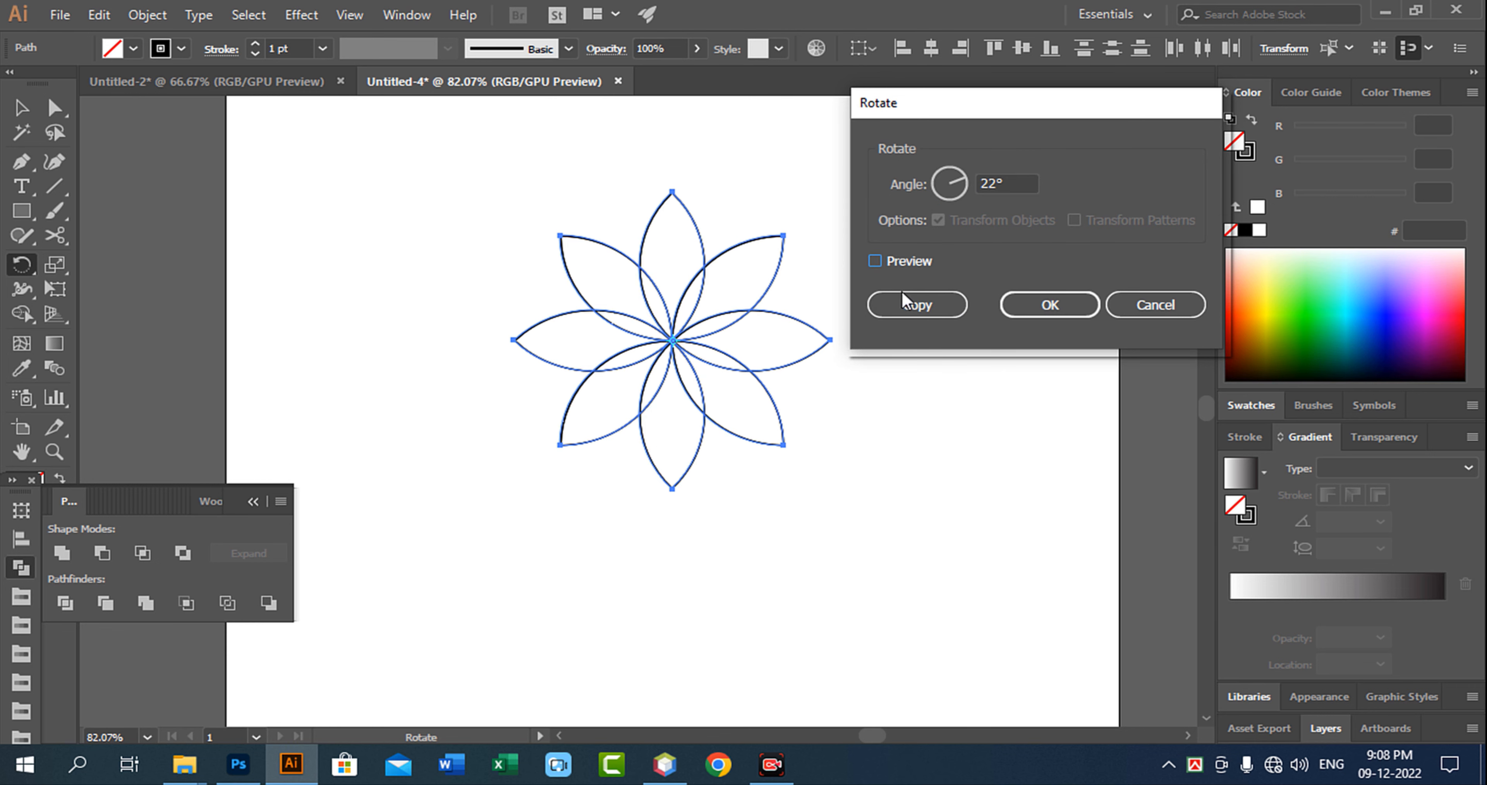
left_click(913, 263)
left_click(1063, 307)
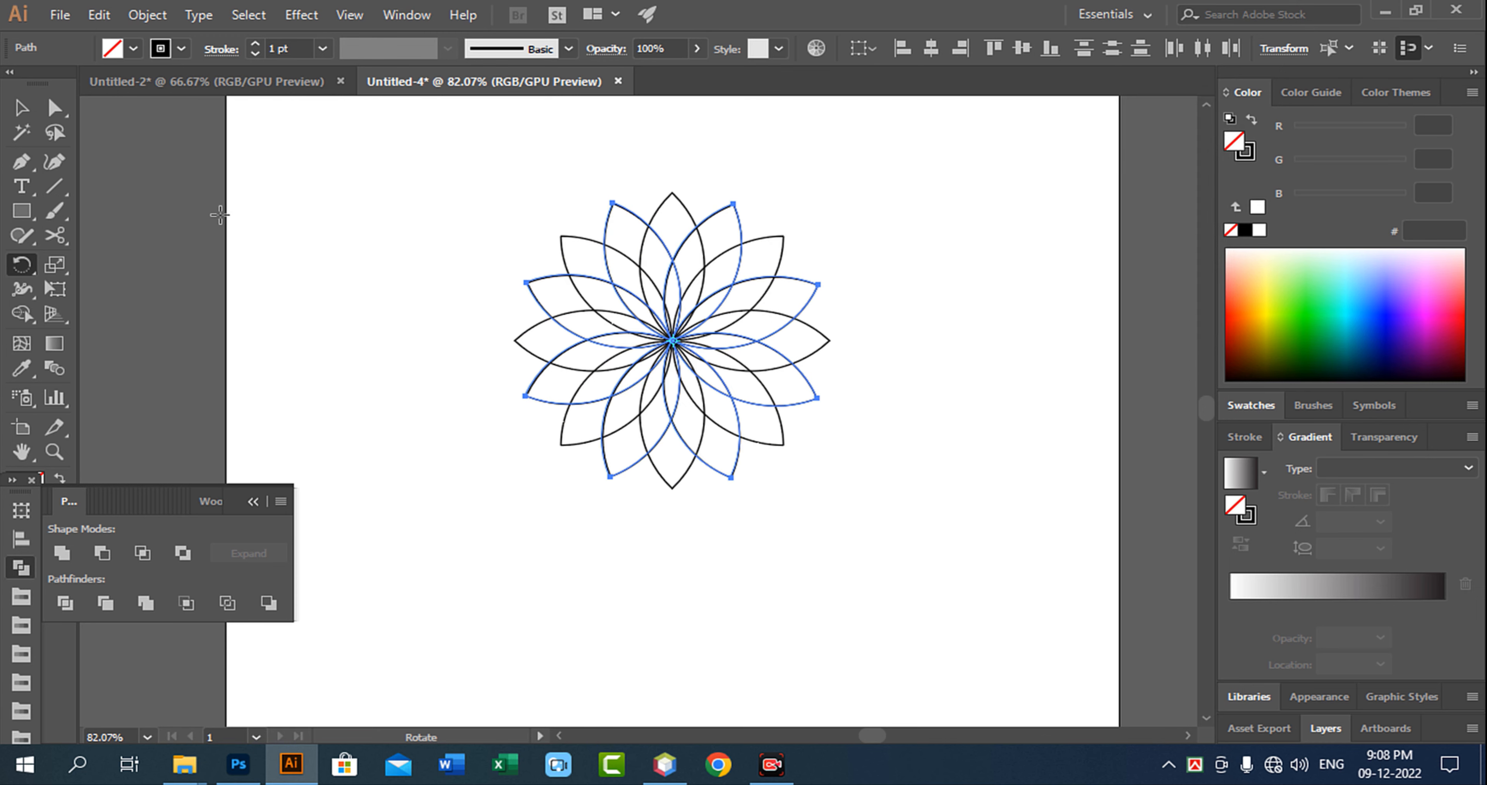
left_click(22, 107)
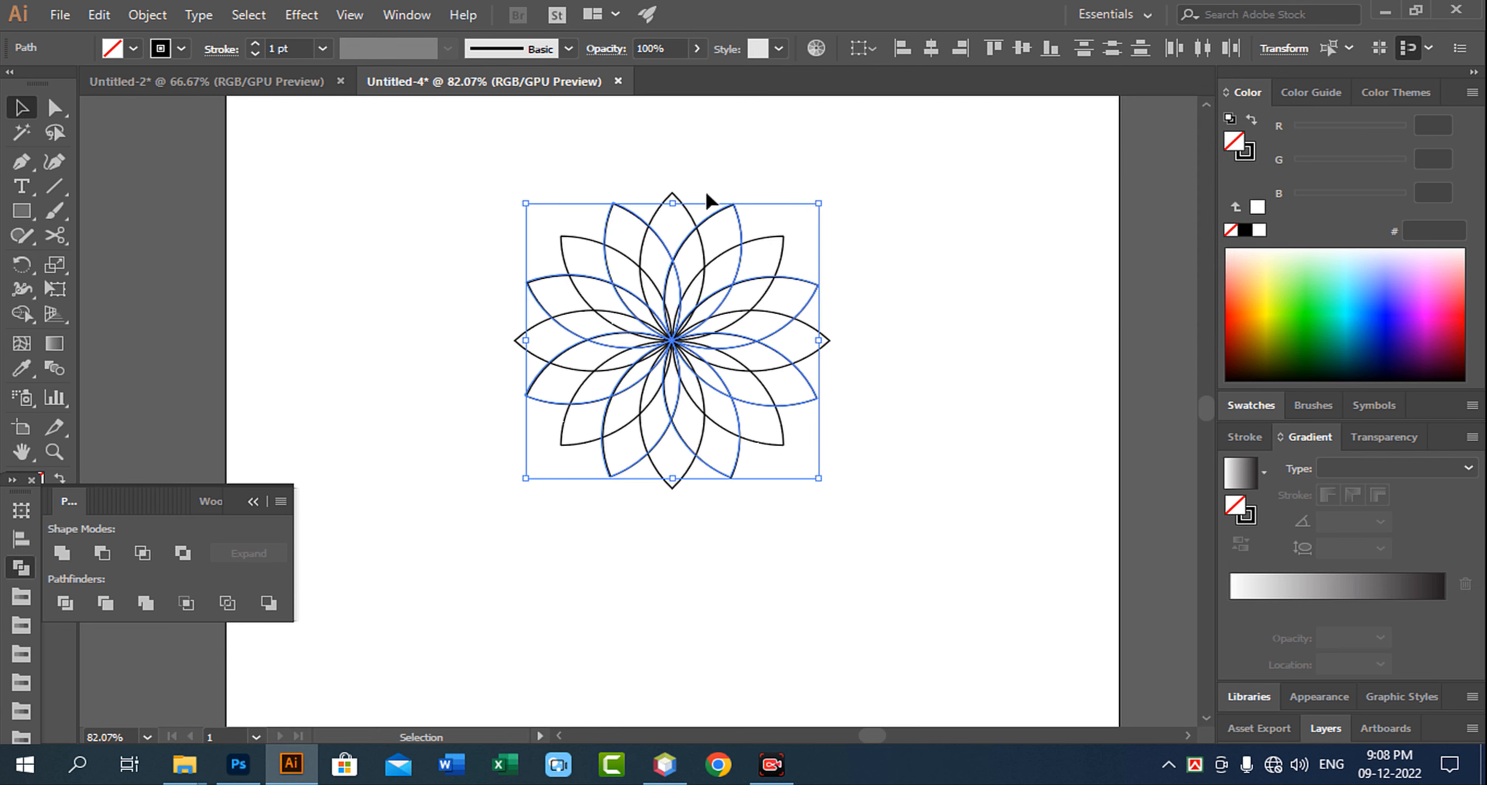
left_click(936, 238)
Try moving the petal just clockwise of the top one away from the flower, and undo the move.
scroll(664, 219, "up", 2)
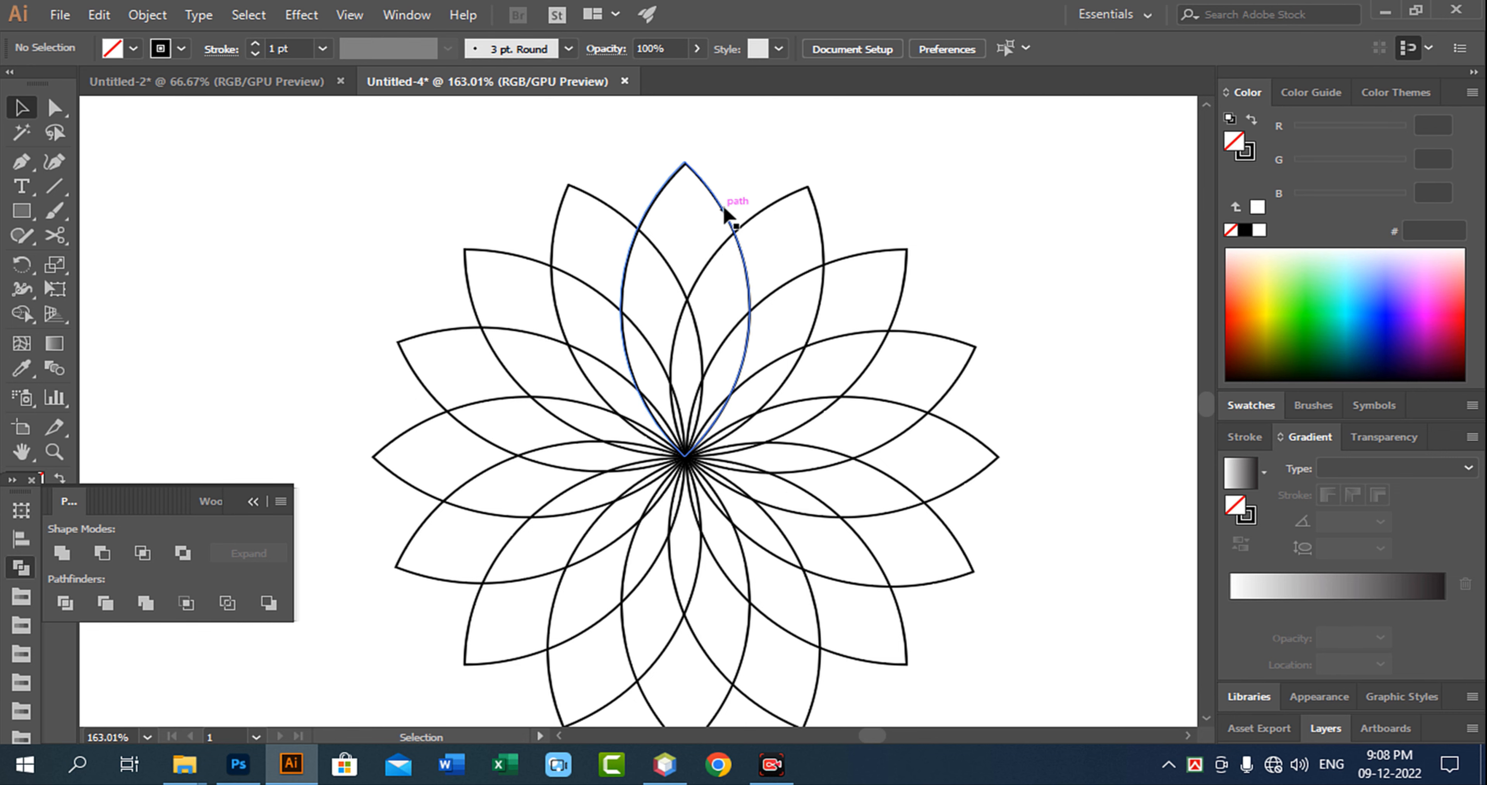
left_click_drag(724, 209, 687, 289)
left_click(812, 230)
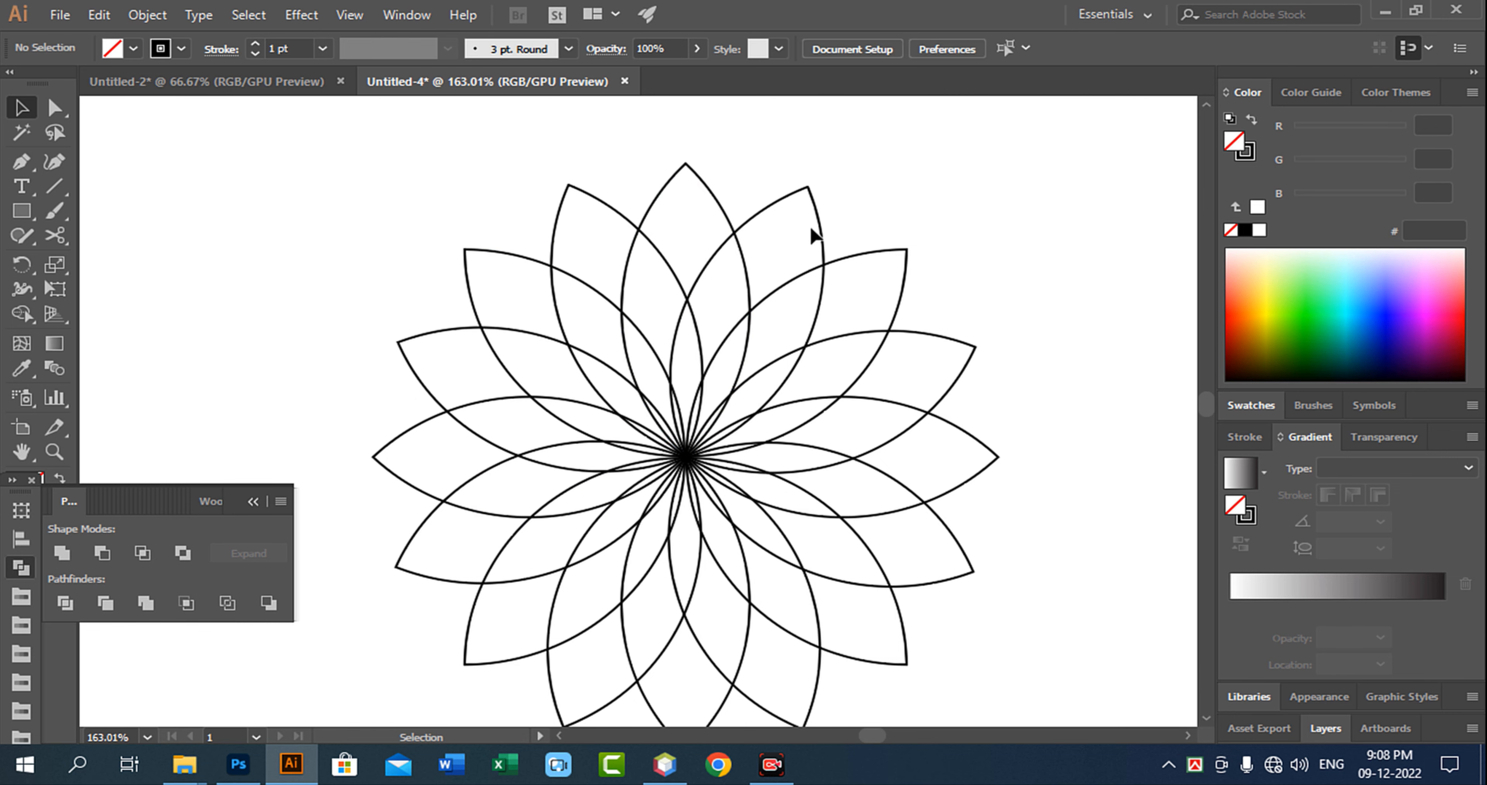
left_click_drag(820, 230, 1027, 230)
key("ctrl+z")
Delete the seven petals in the flower's lower half, below the horizontal pair.
left_click_drag(837, 462, 687, 344)
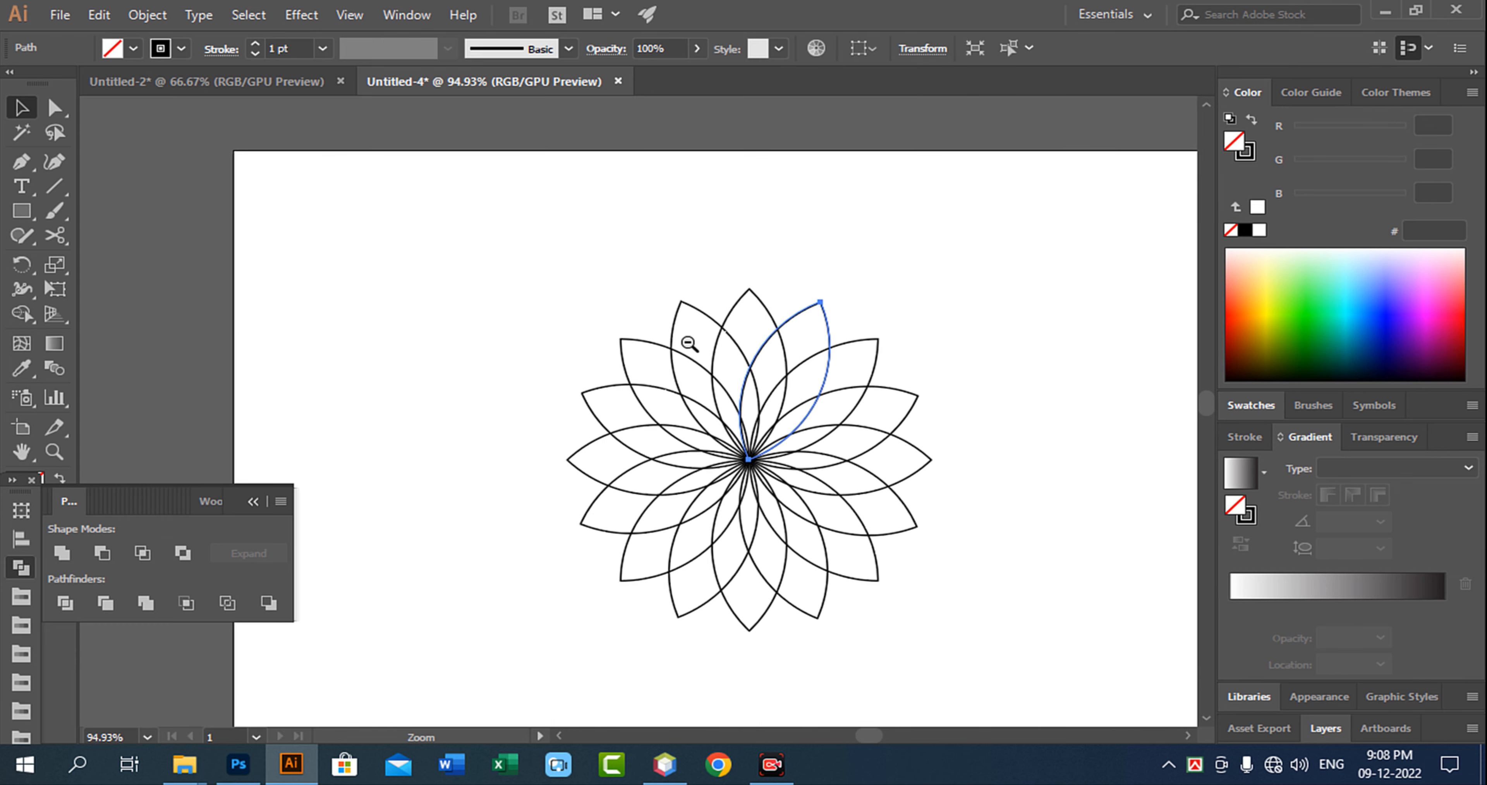
left_click_drag(859, 408, 791, 260)
left_click_drag(927, 418, 821, 339)
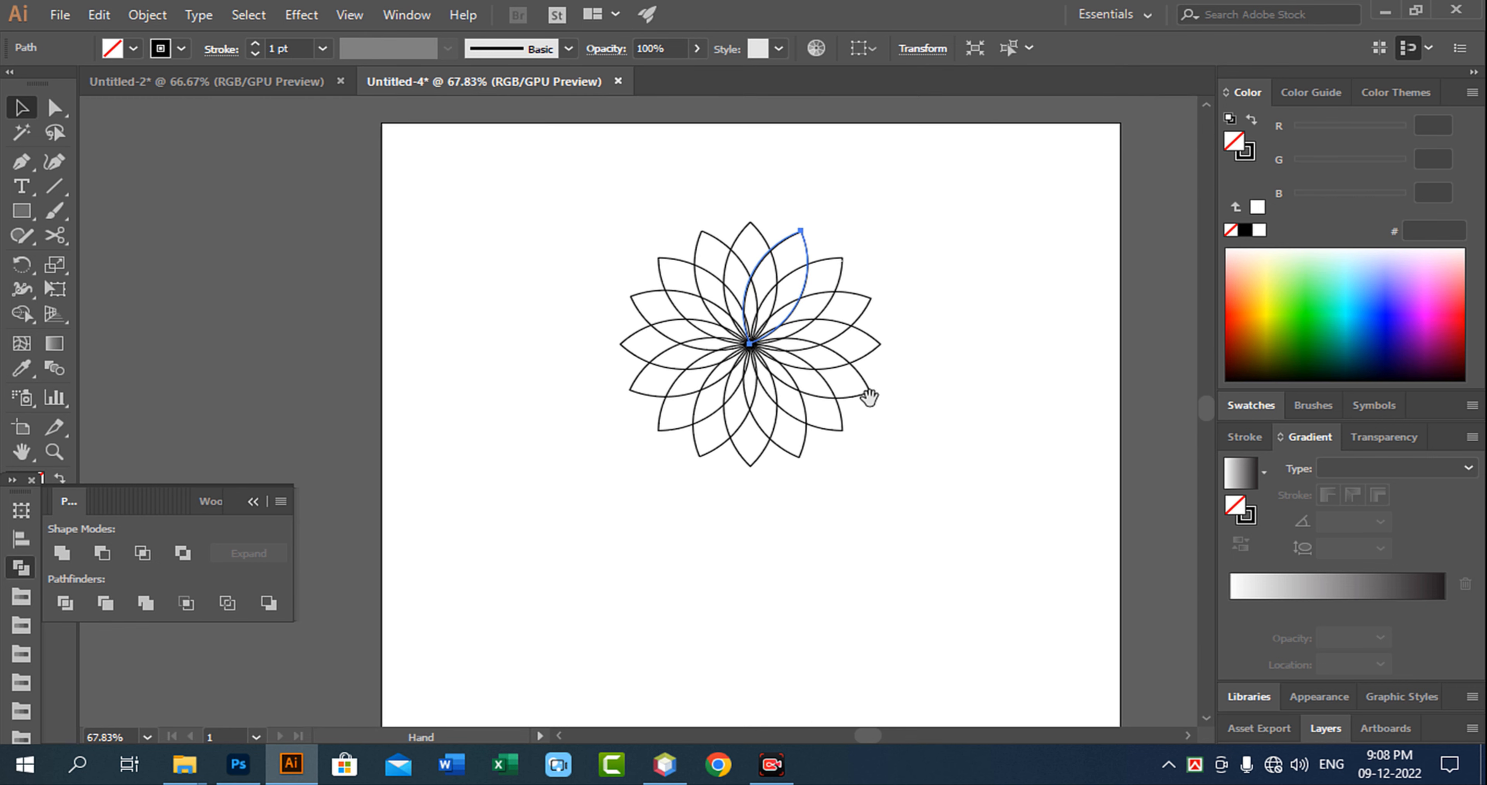
left_click_drag(967, 520, 570, 384)
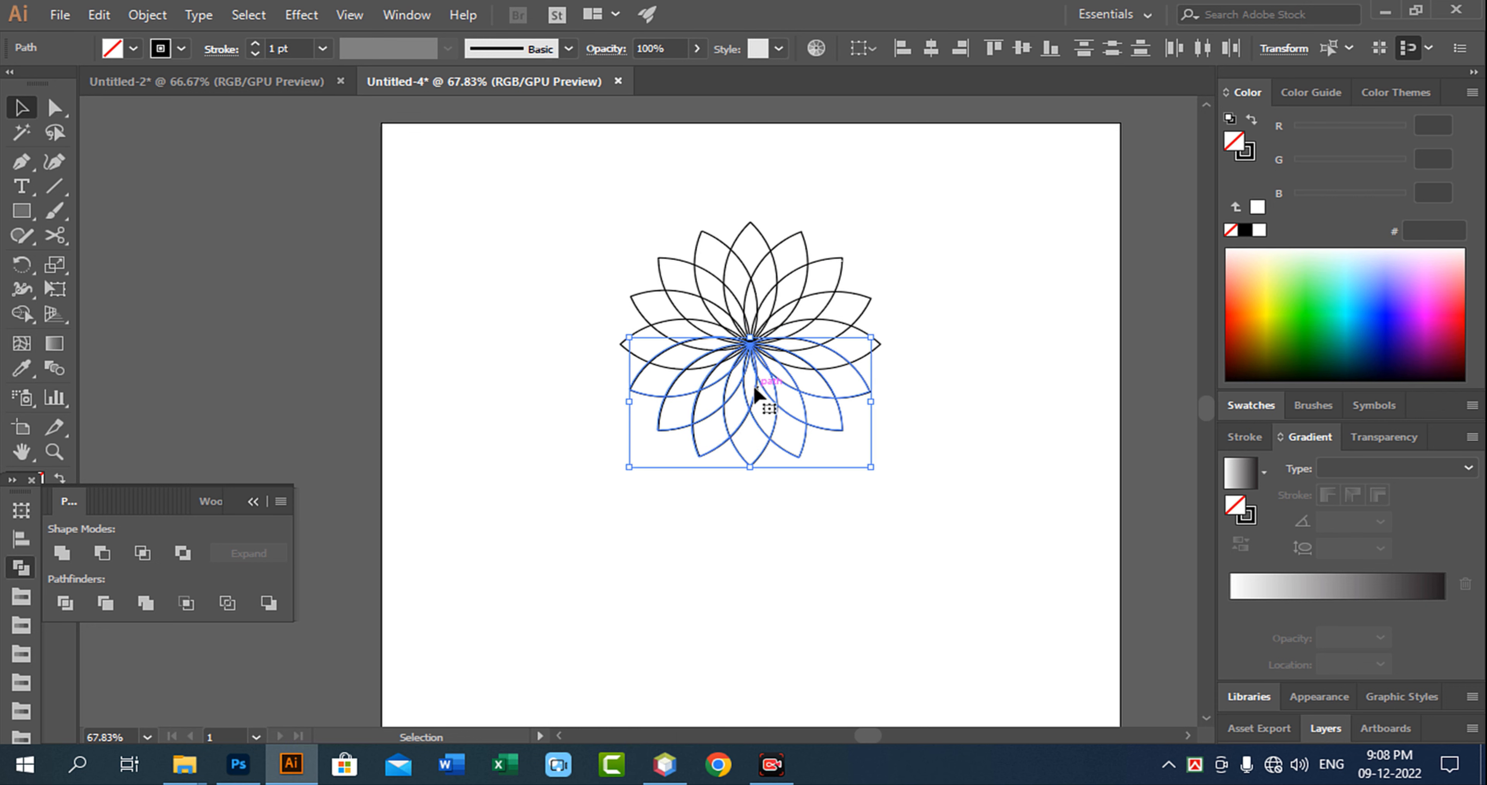
left_click_drag(761, 466, 785, 673)
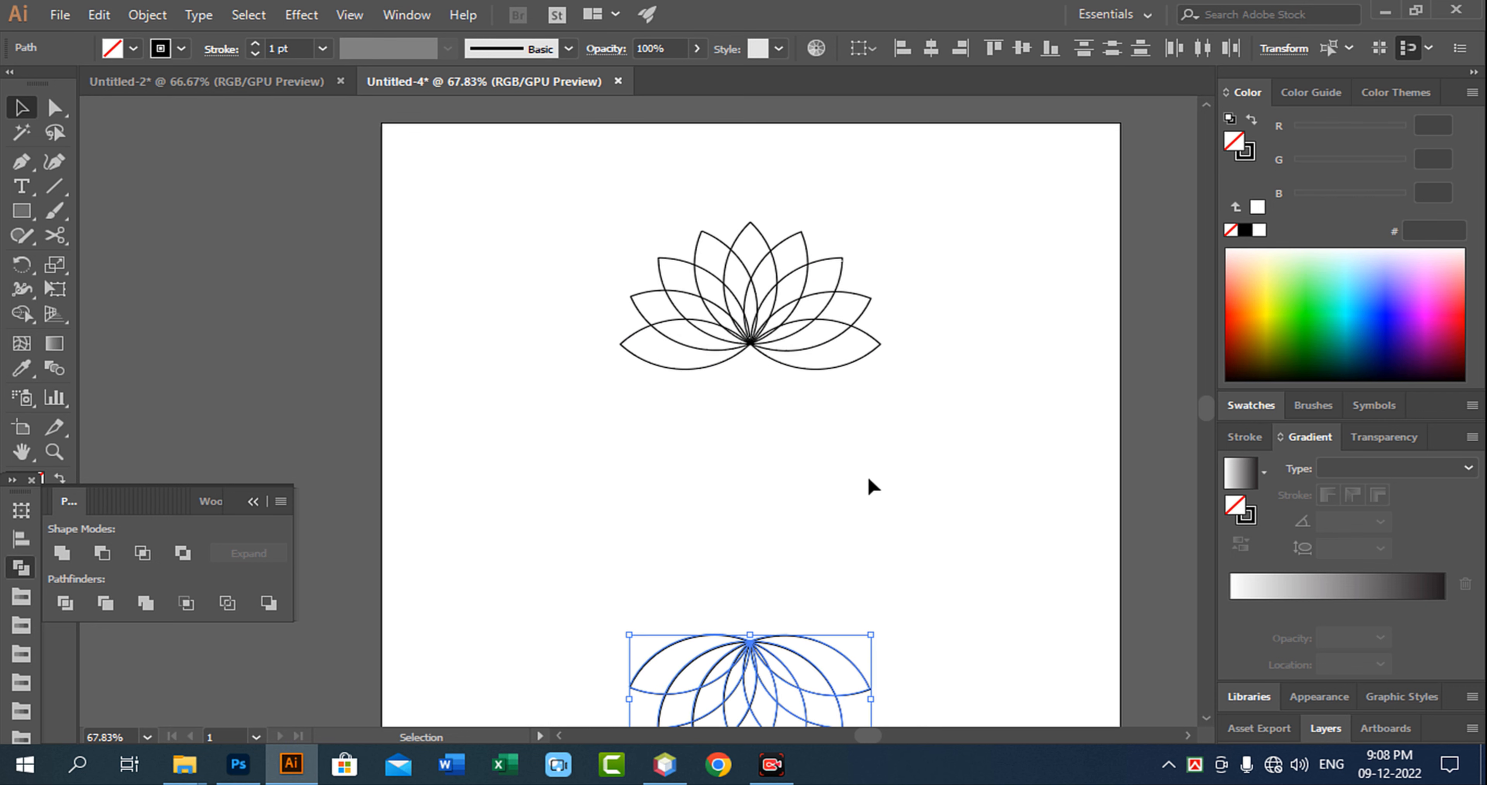
key("Delete")
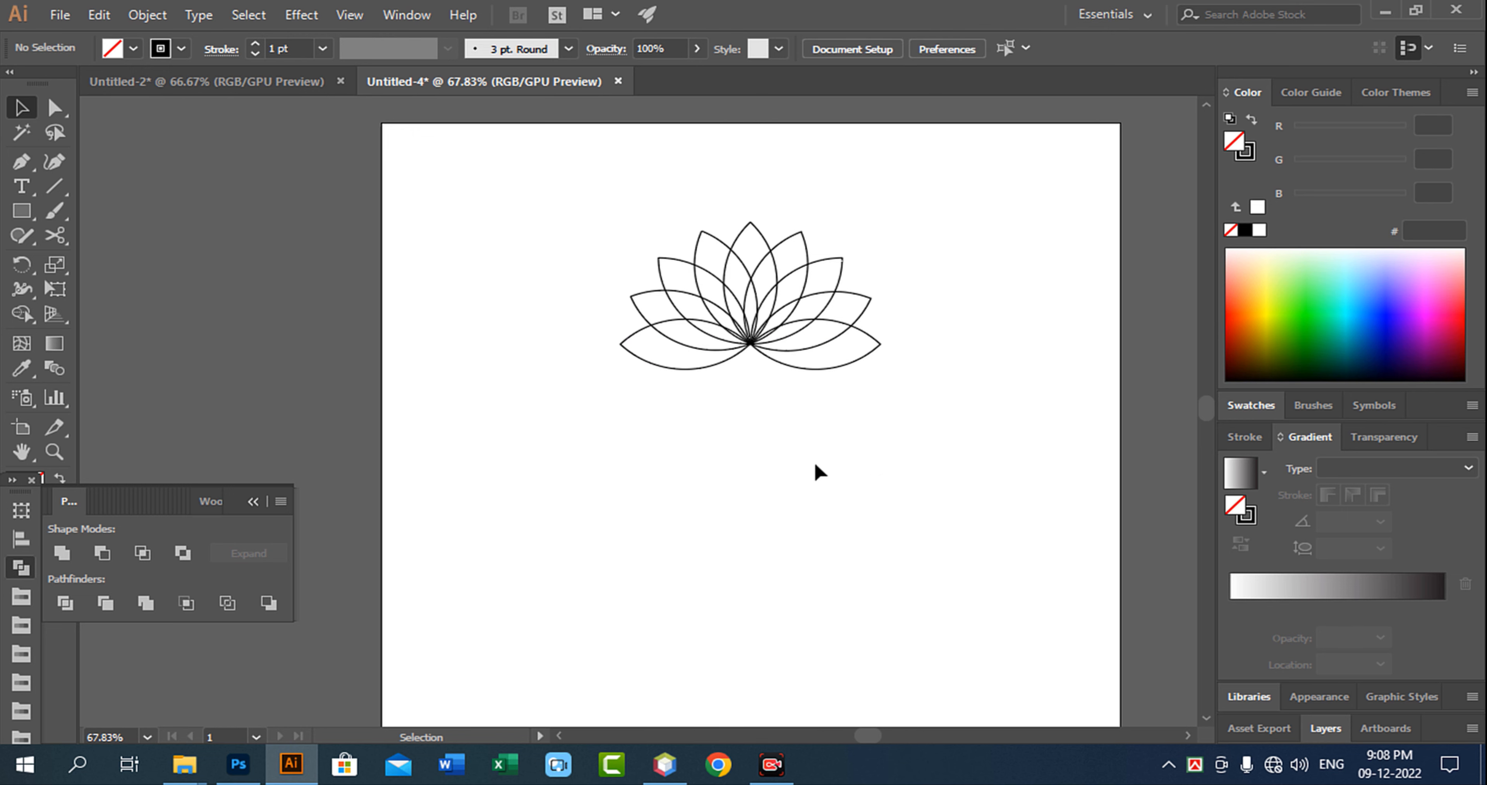
Delete the two horizontal petals at the base so only the seven upper petals remain.
left_click(808, 368)
key("Delete")
left_click(690, 369)
key("Delete")
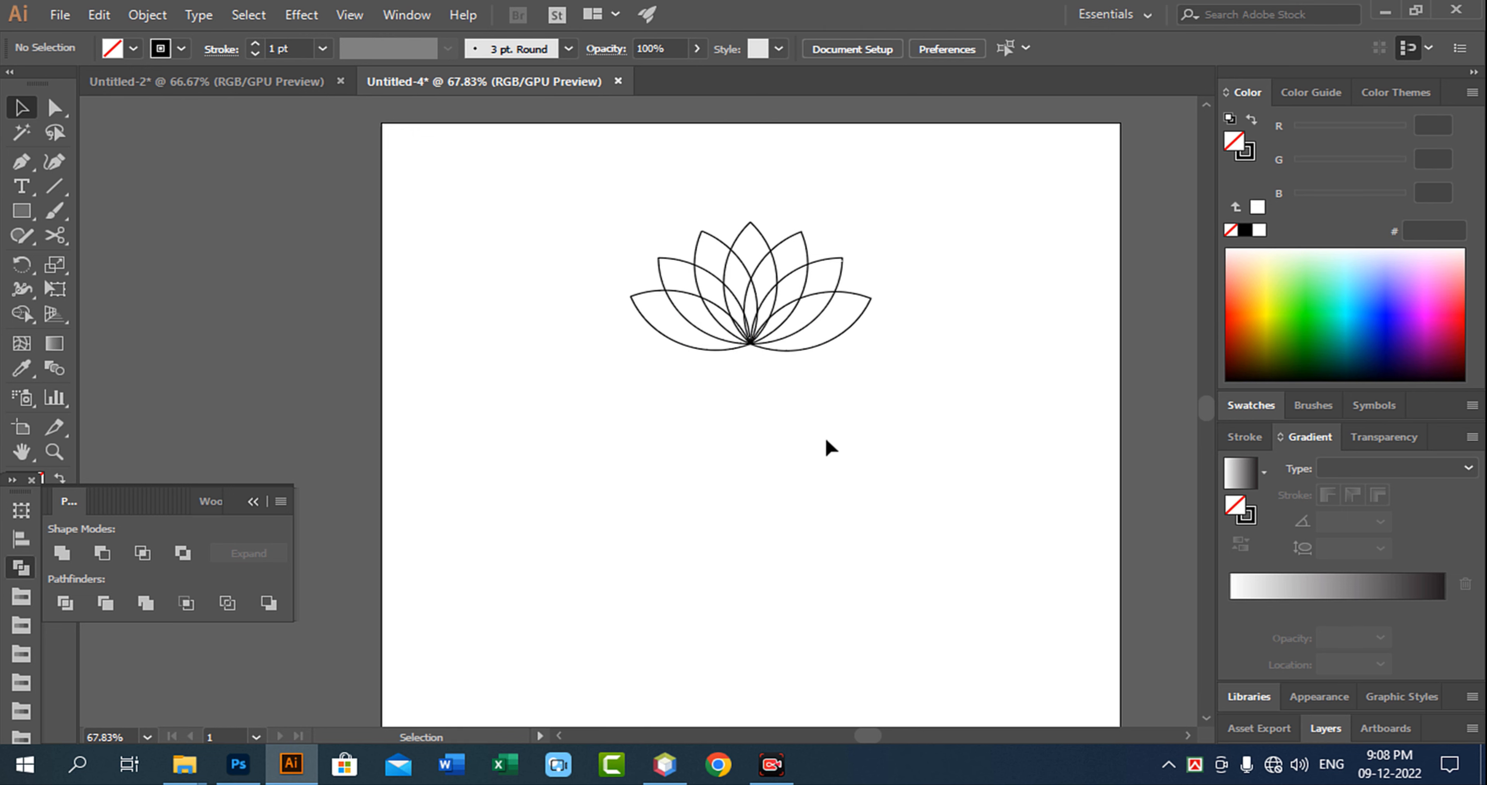
Remove the stroke from all seven petals and fill them with black.
left_click_drag(797, 324, 902, 529)
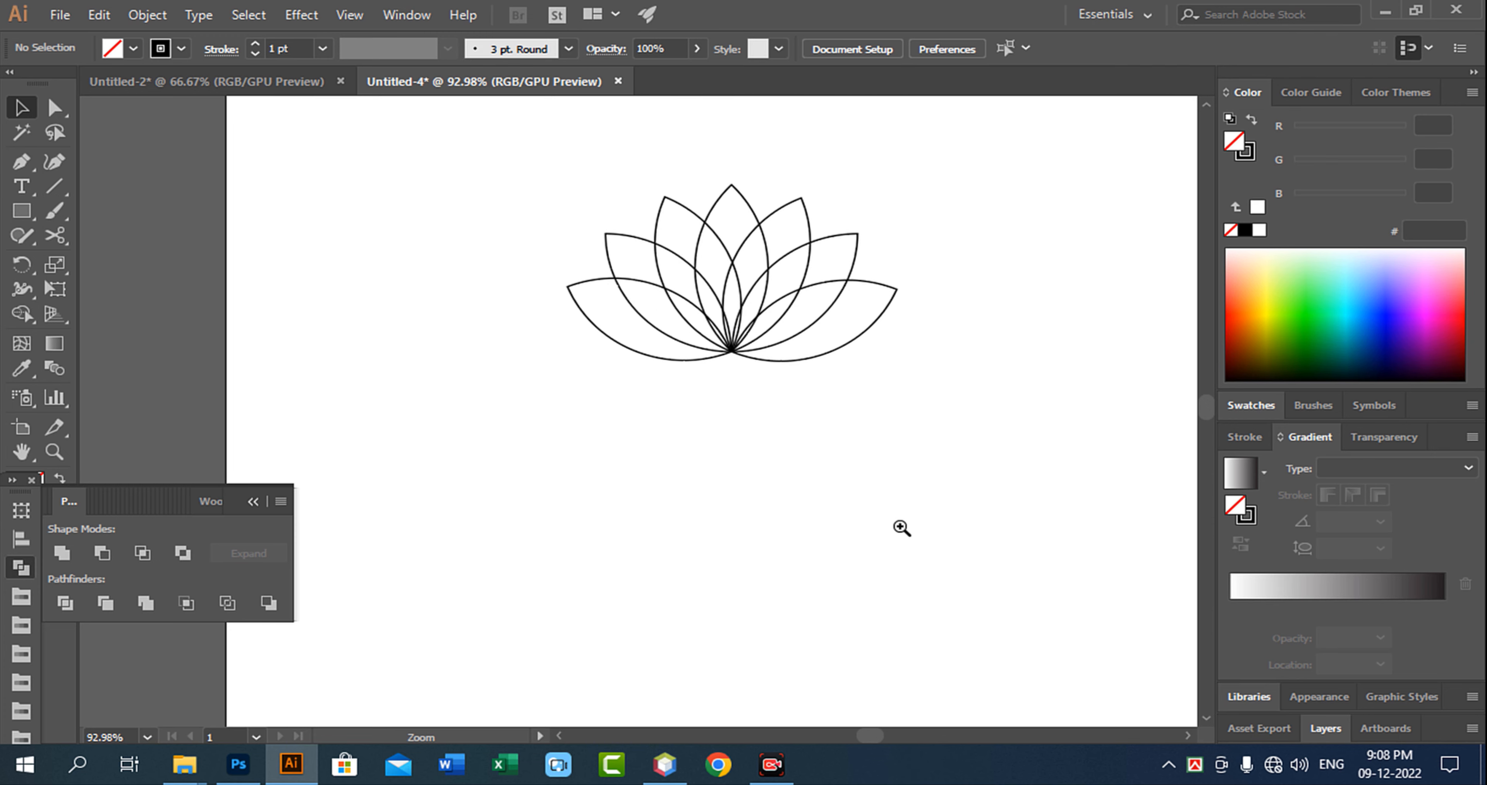
left_click_drag(909, 393, 880, 425)
left_click_drag(933, 479, 442, 217)
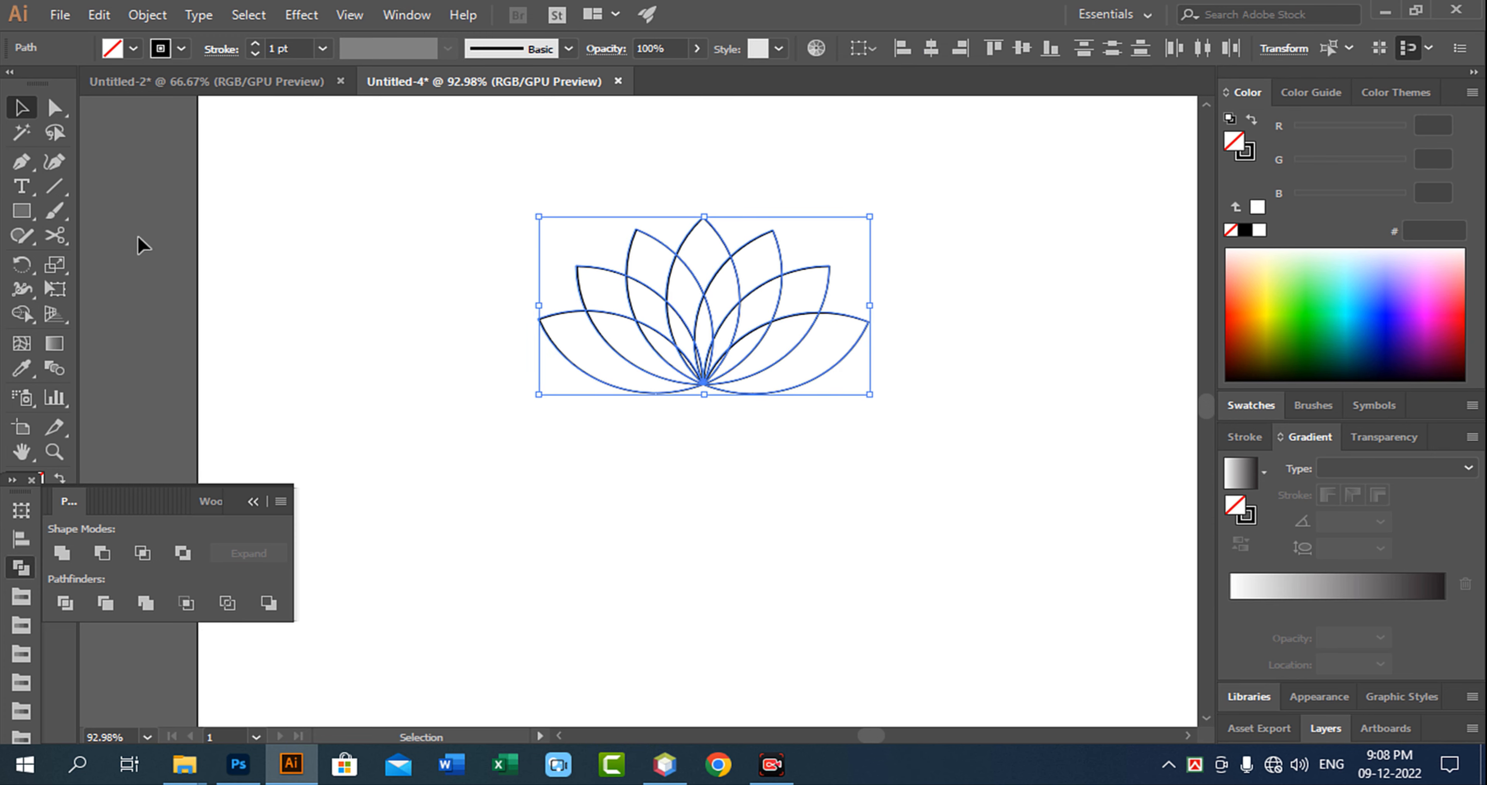
left_click(181, 49)
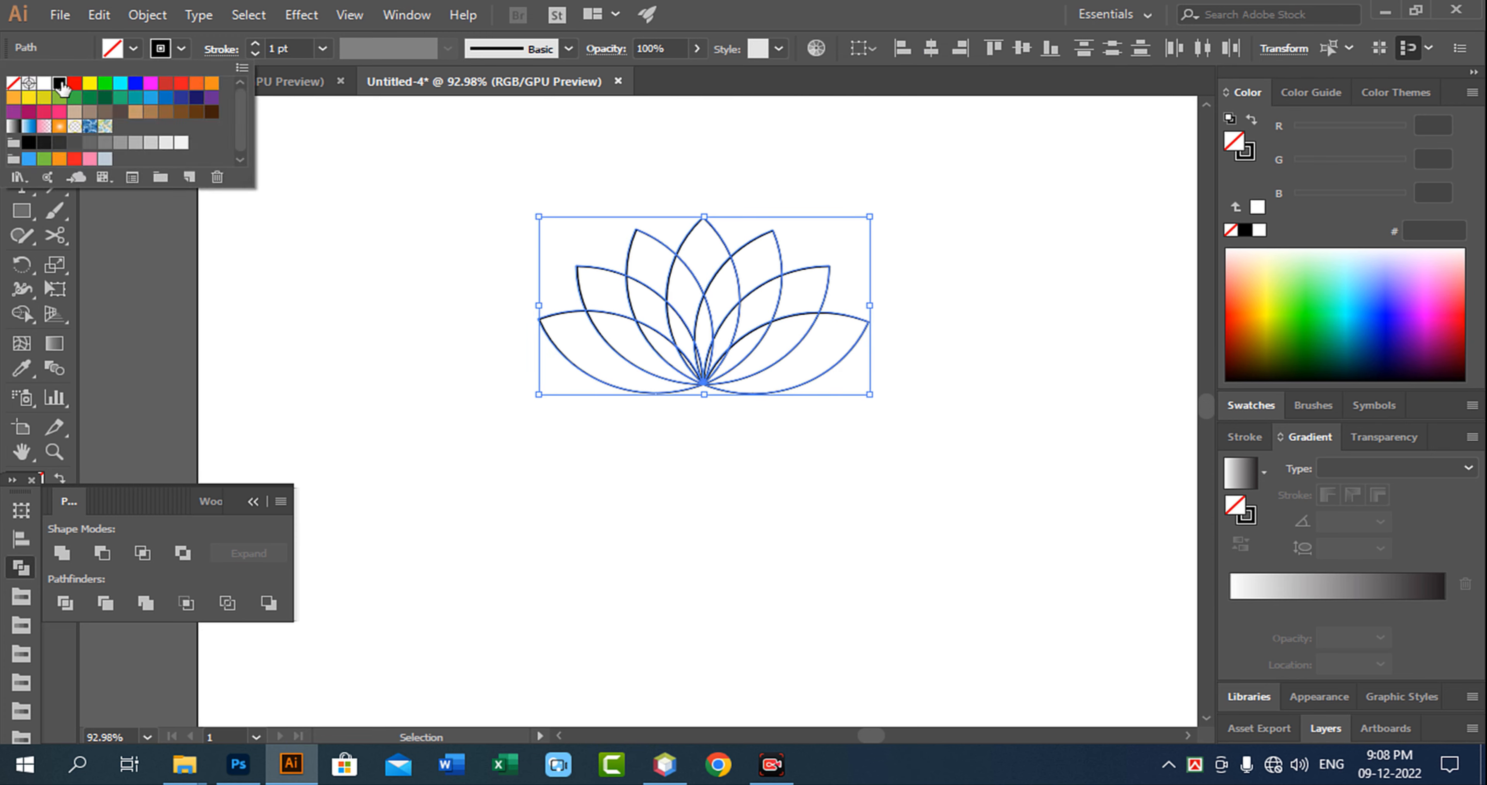
left_click(12, 84)
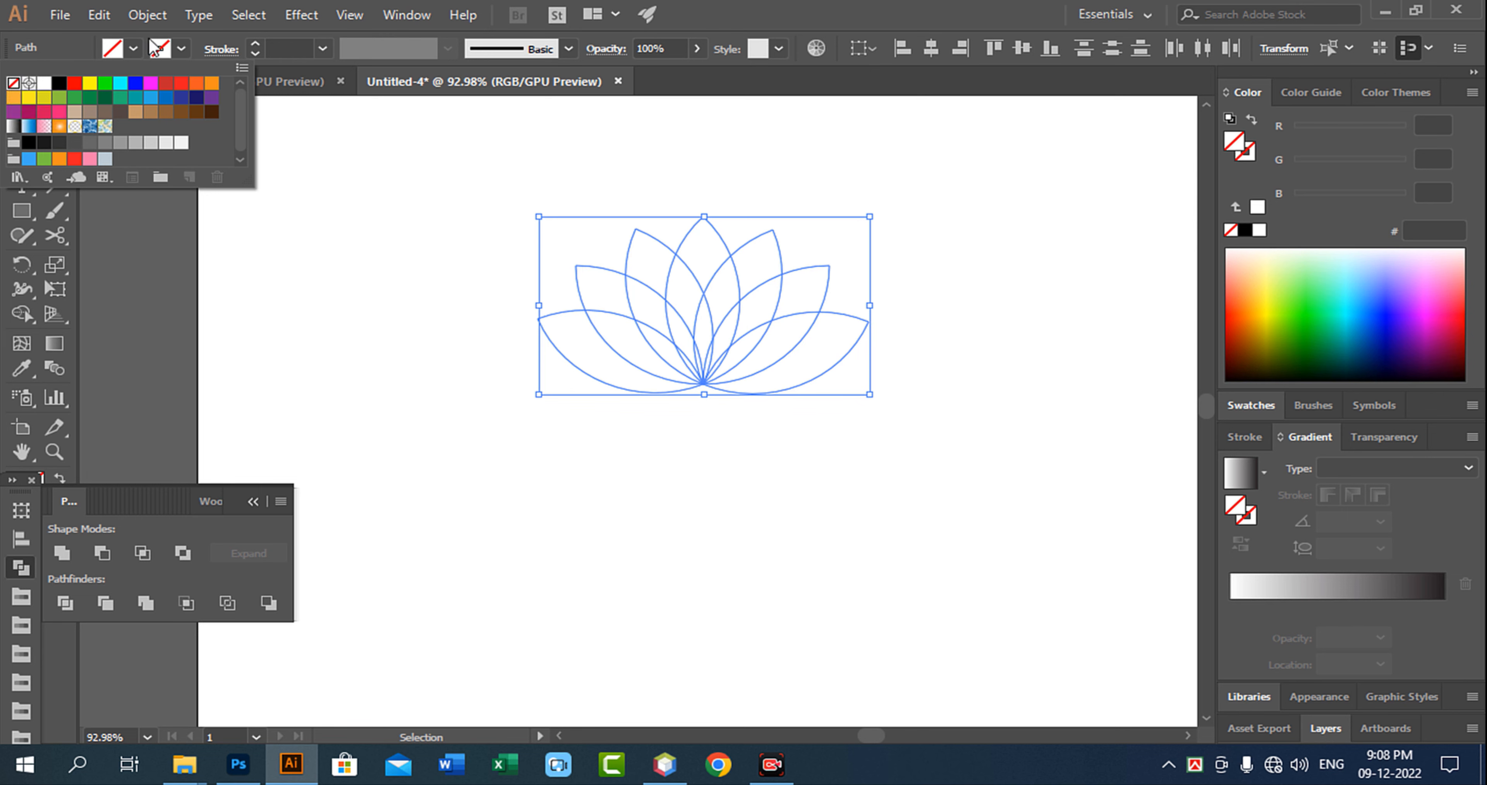
left_click(133, 48)
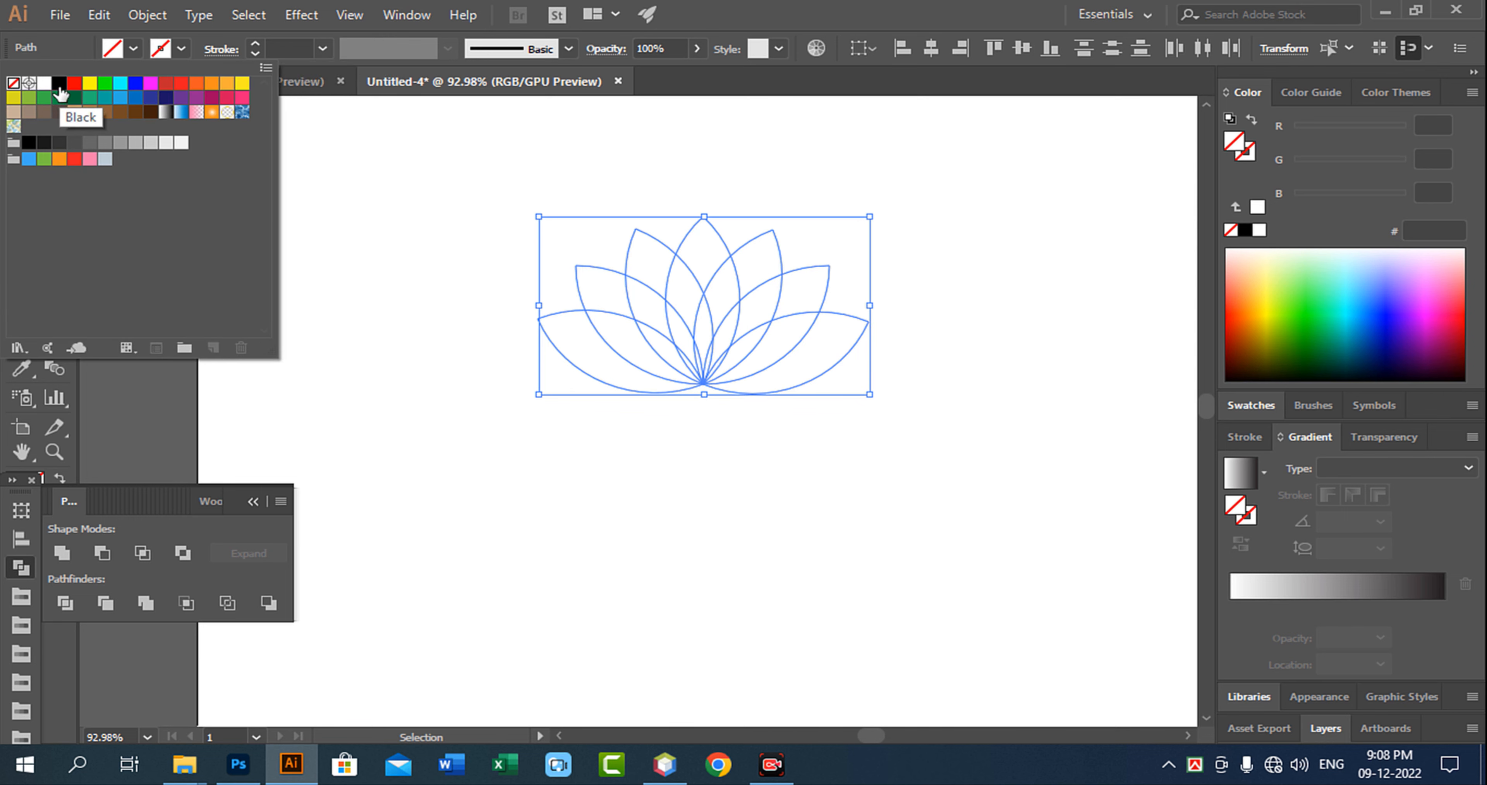
left_click(59, 84)
left_click(791, 262)
left_click(1030, 317)
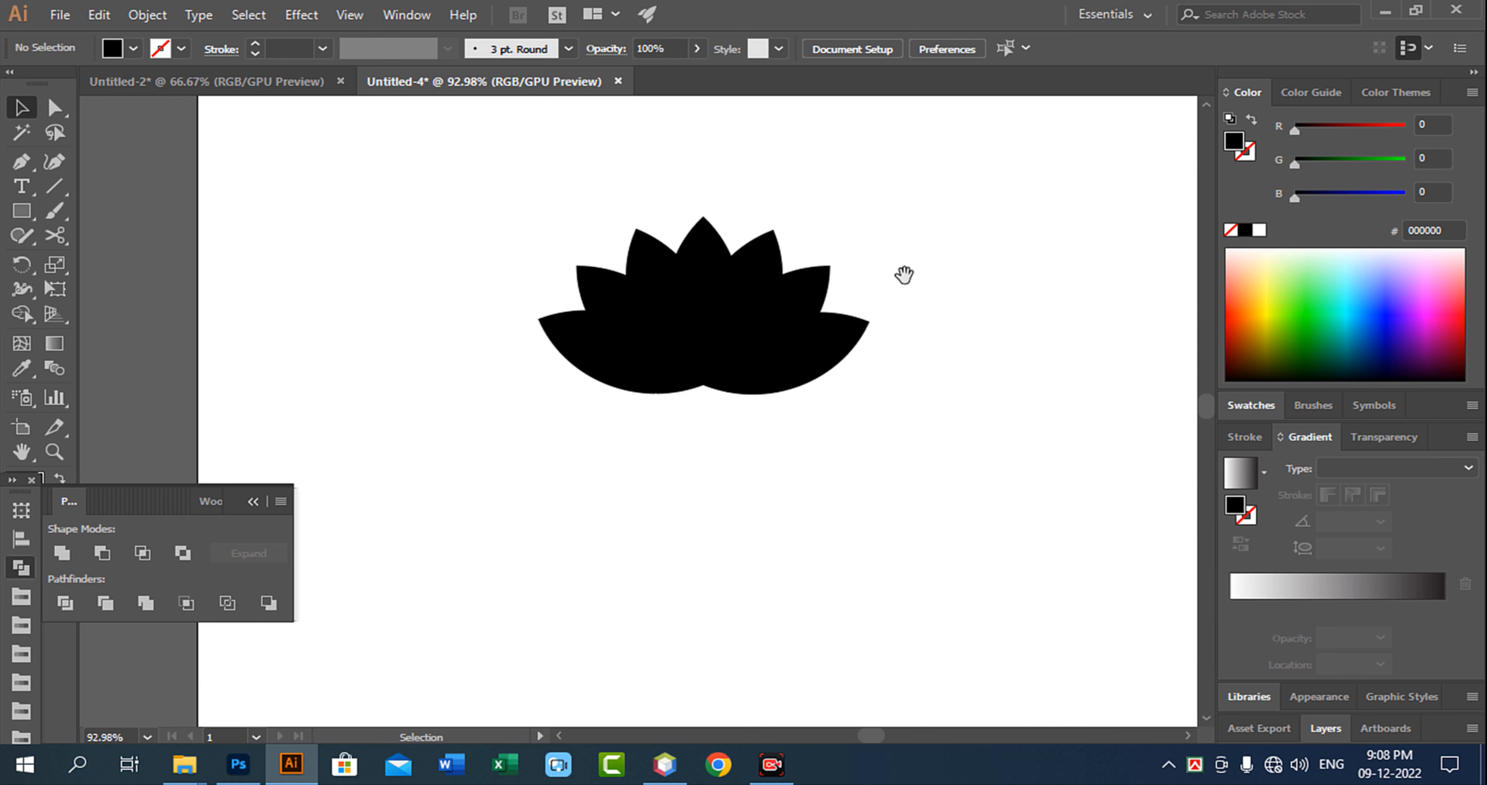
Fill all petals with the white-to-black linear gradient and run it straight down from the top petal's tip to just below the flower's base.
left_click_drag(960, 199, 578, 381)
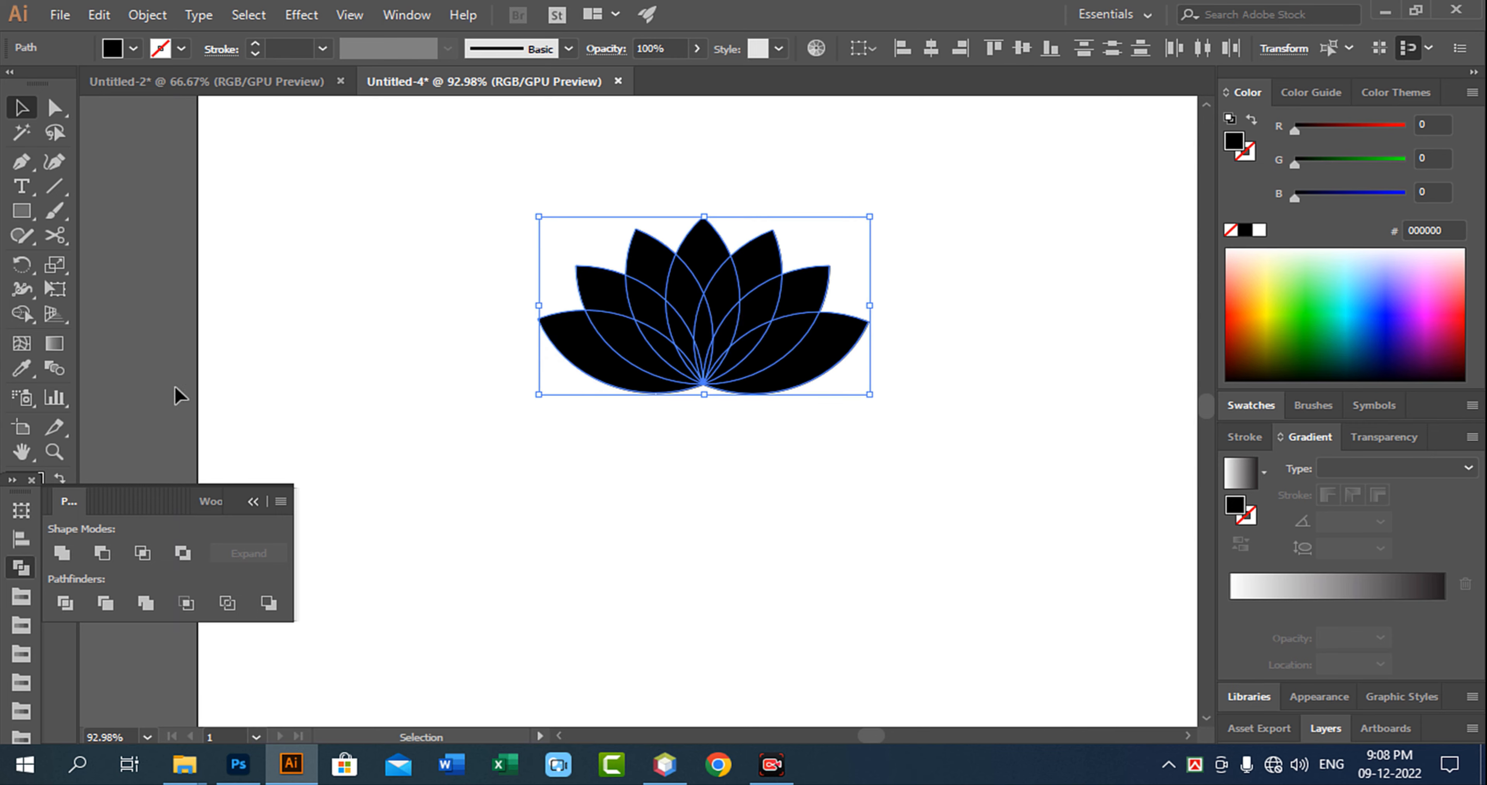
left_click(132, 51)
left_click(166, 112)
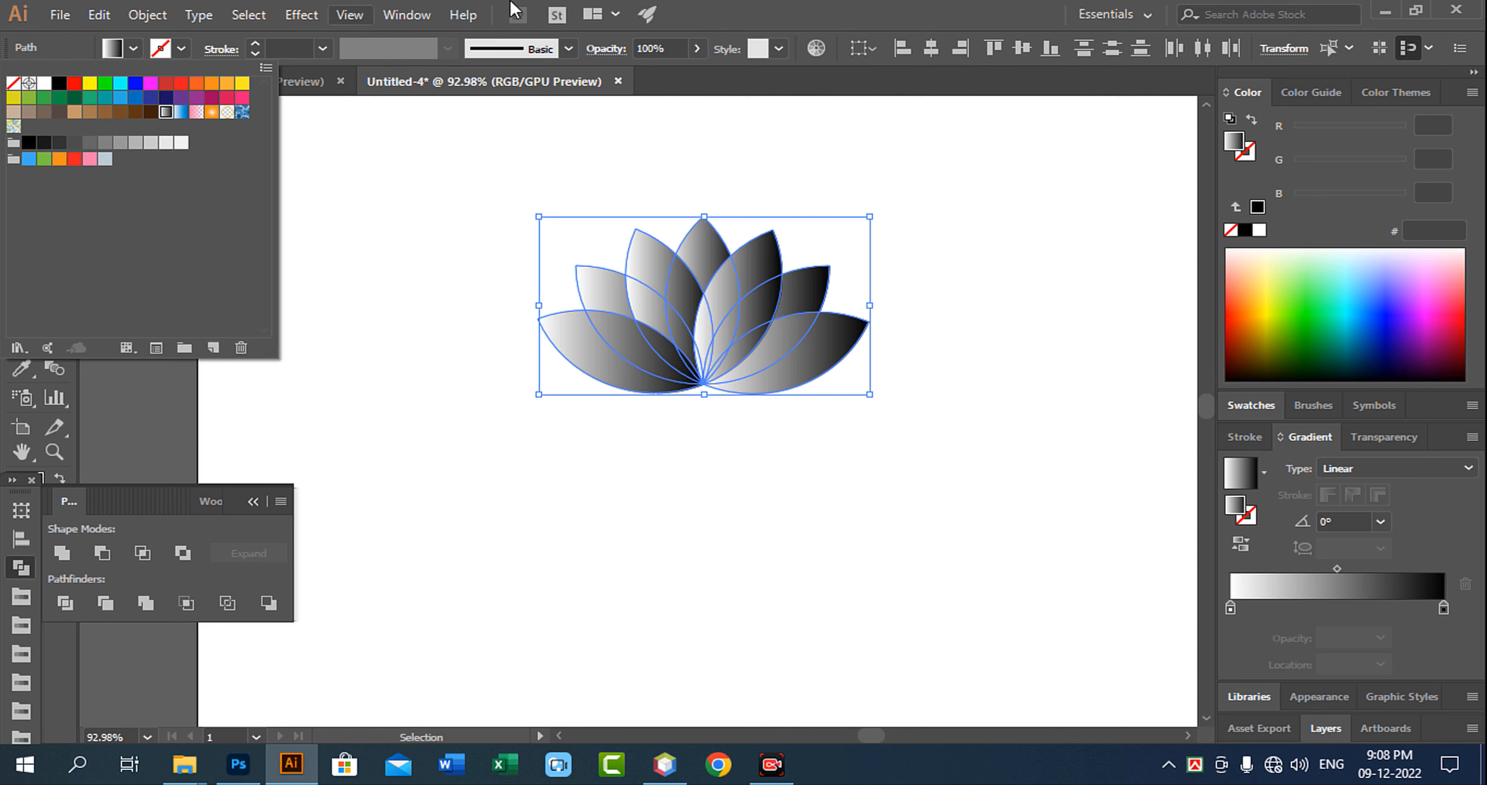
left_click(735, 18)
left_click(54, 343)
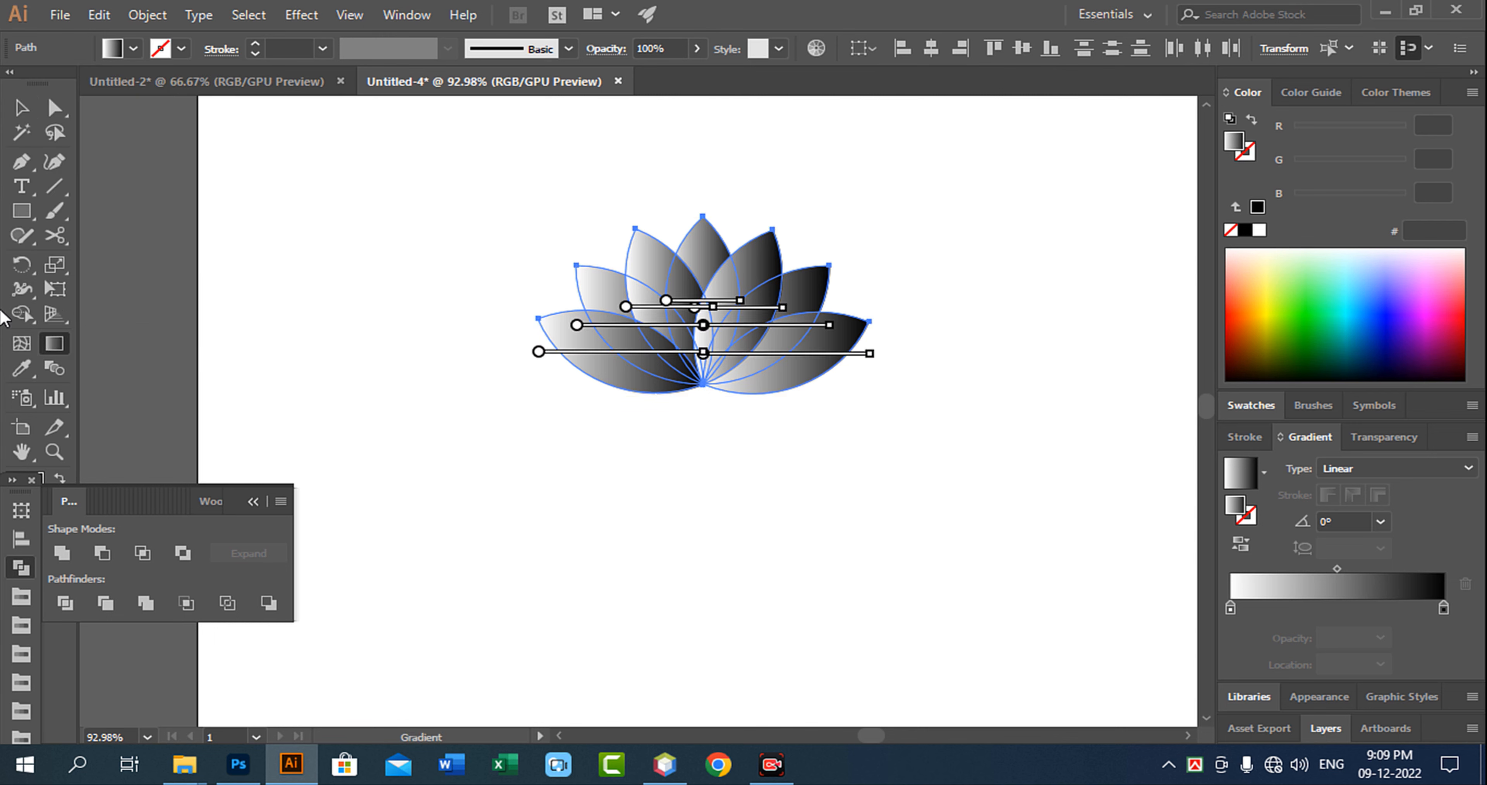
left_click_drag(702, 221, 701, 402)
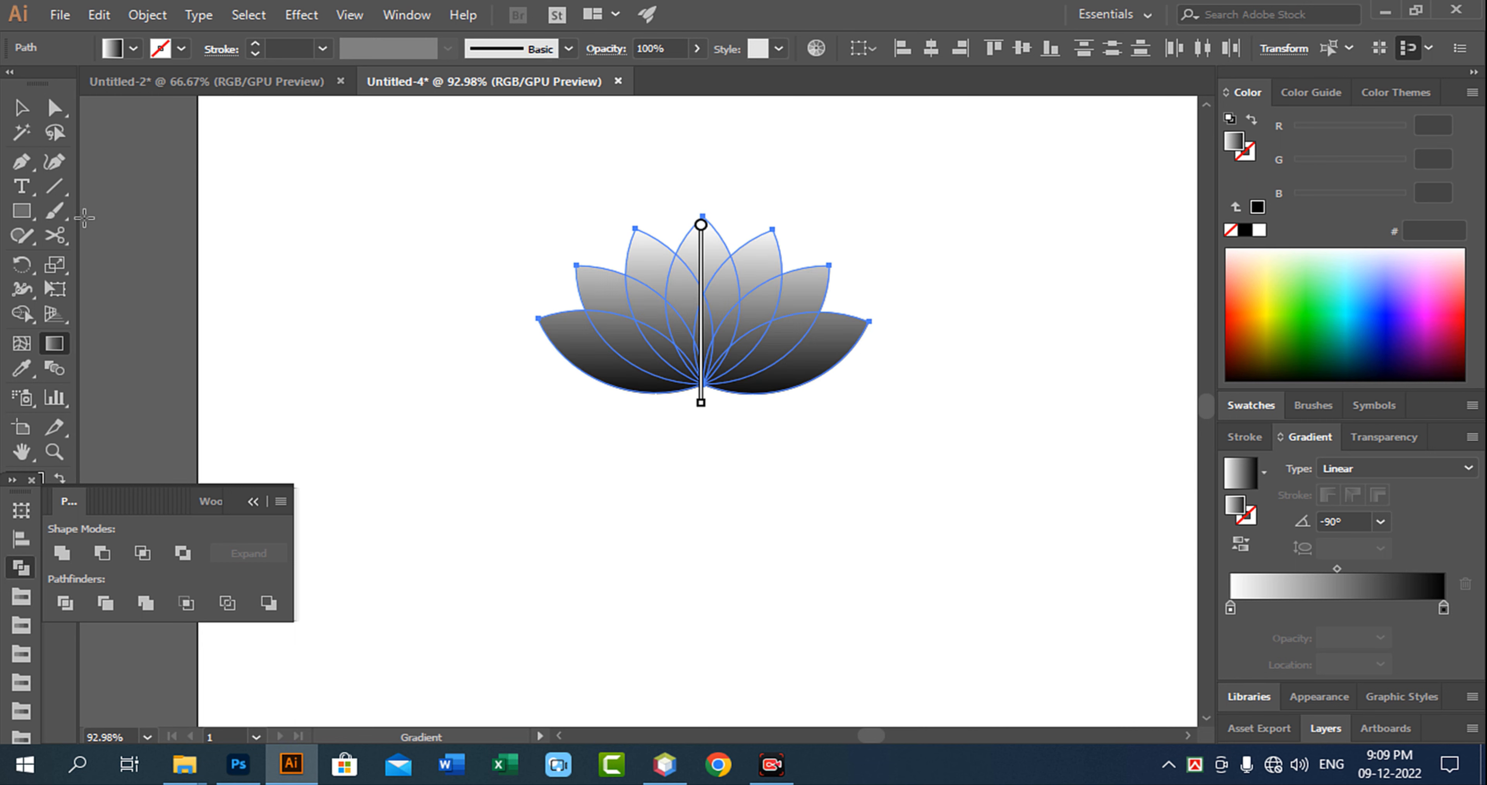
left_click(21, 109)
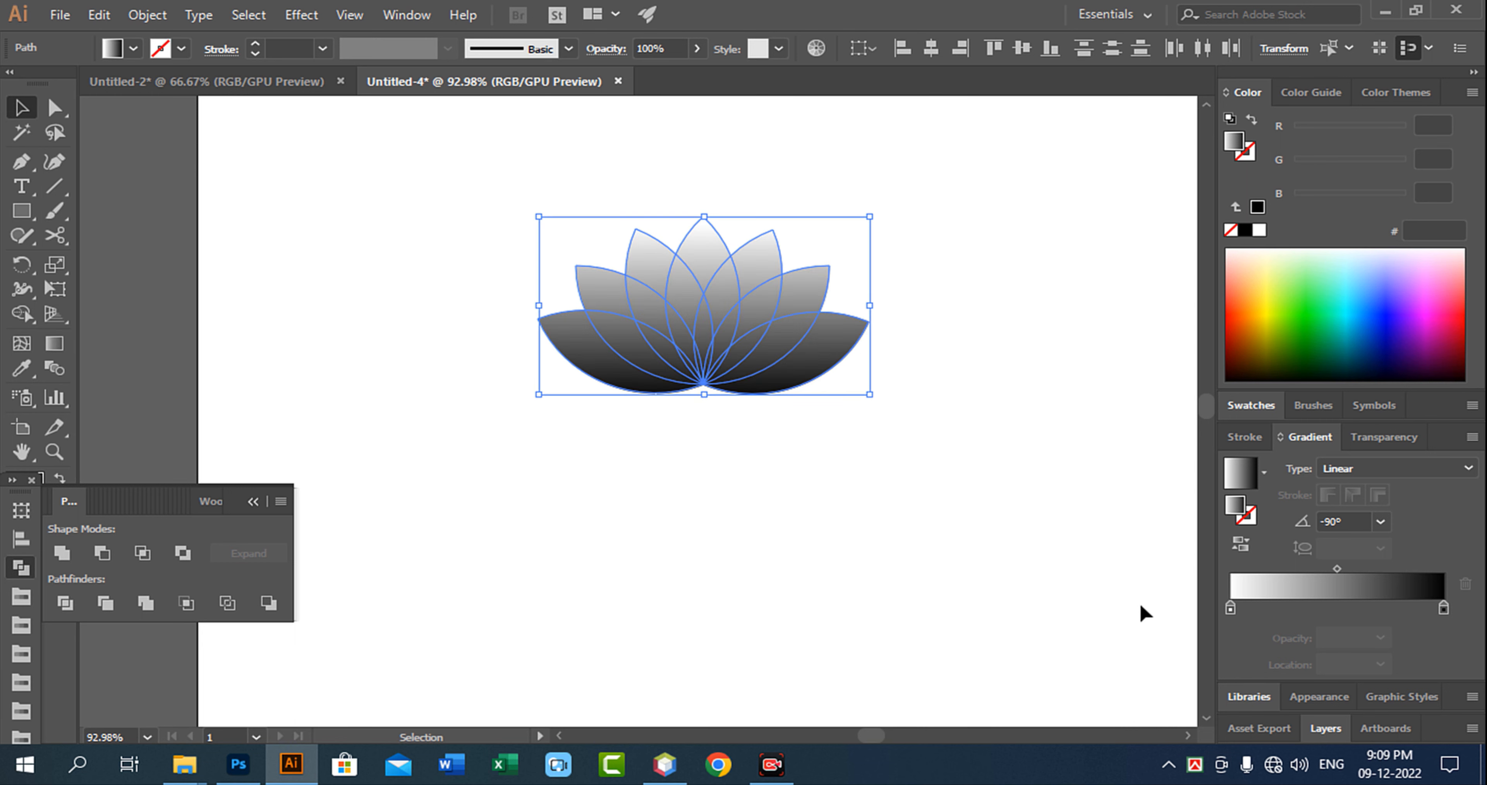
Set the gradient's start color to yellow (fcee21) and its end color to dark green (006837).
double_click(1231, 607)
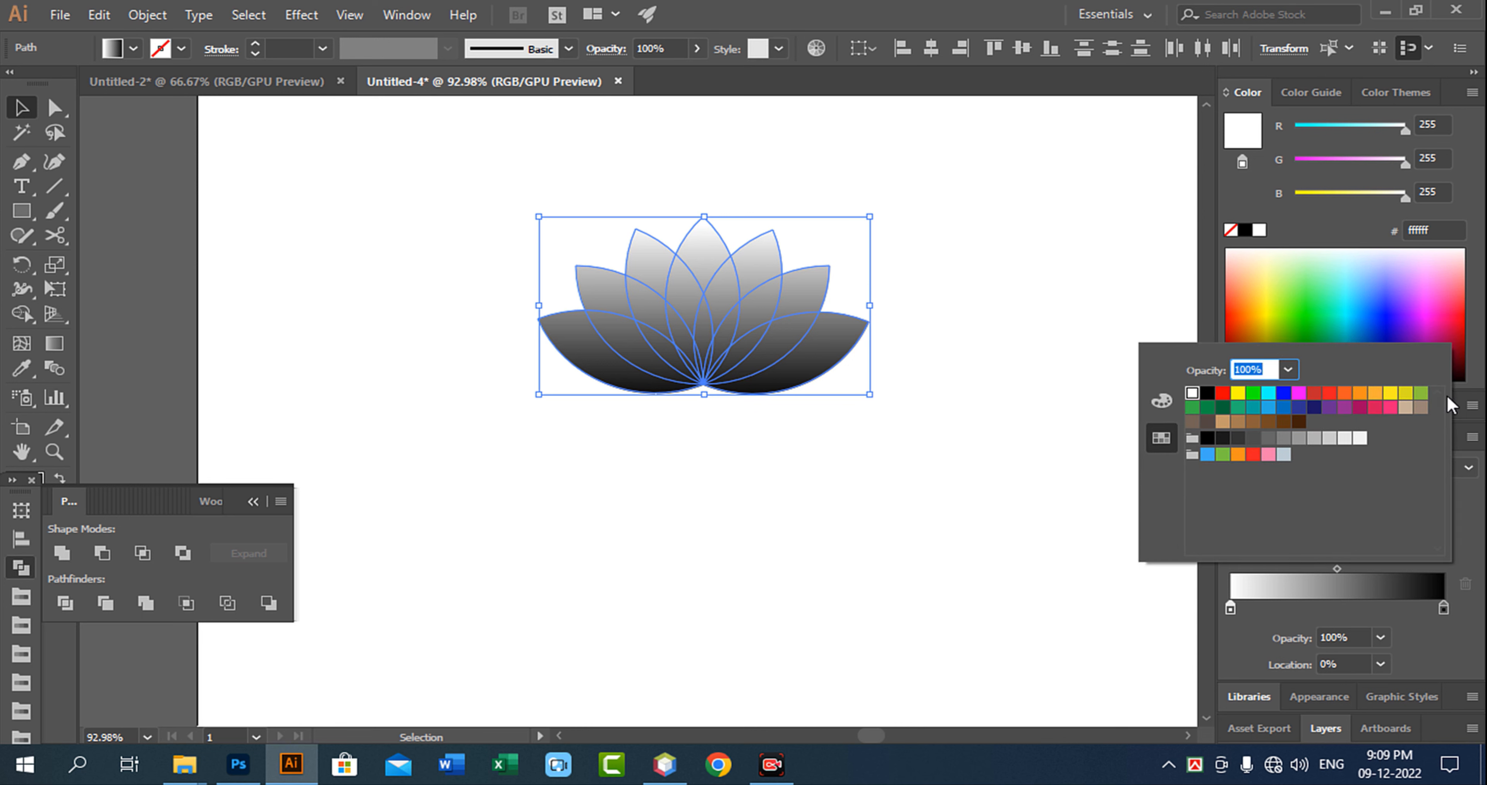
left_click(1391, 393)
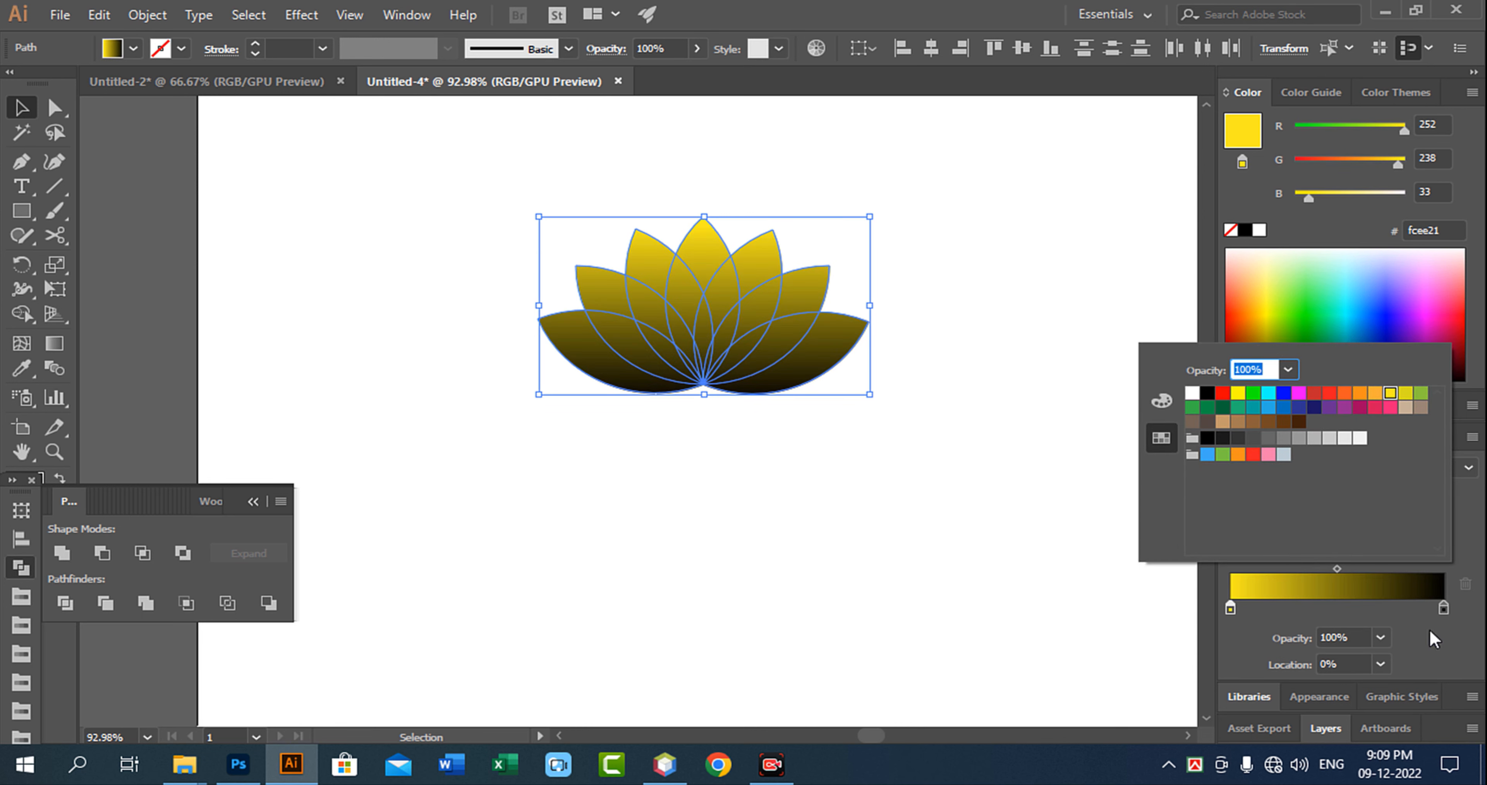
left_click(1444, 607)
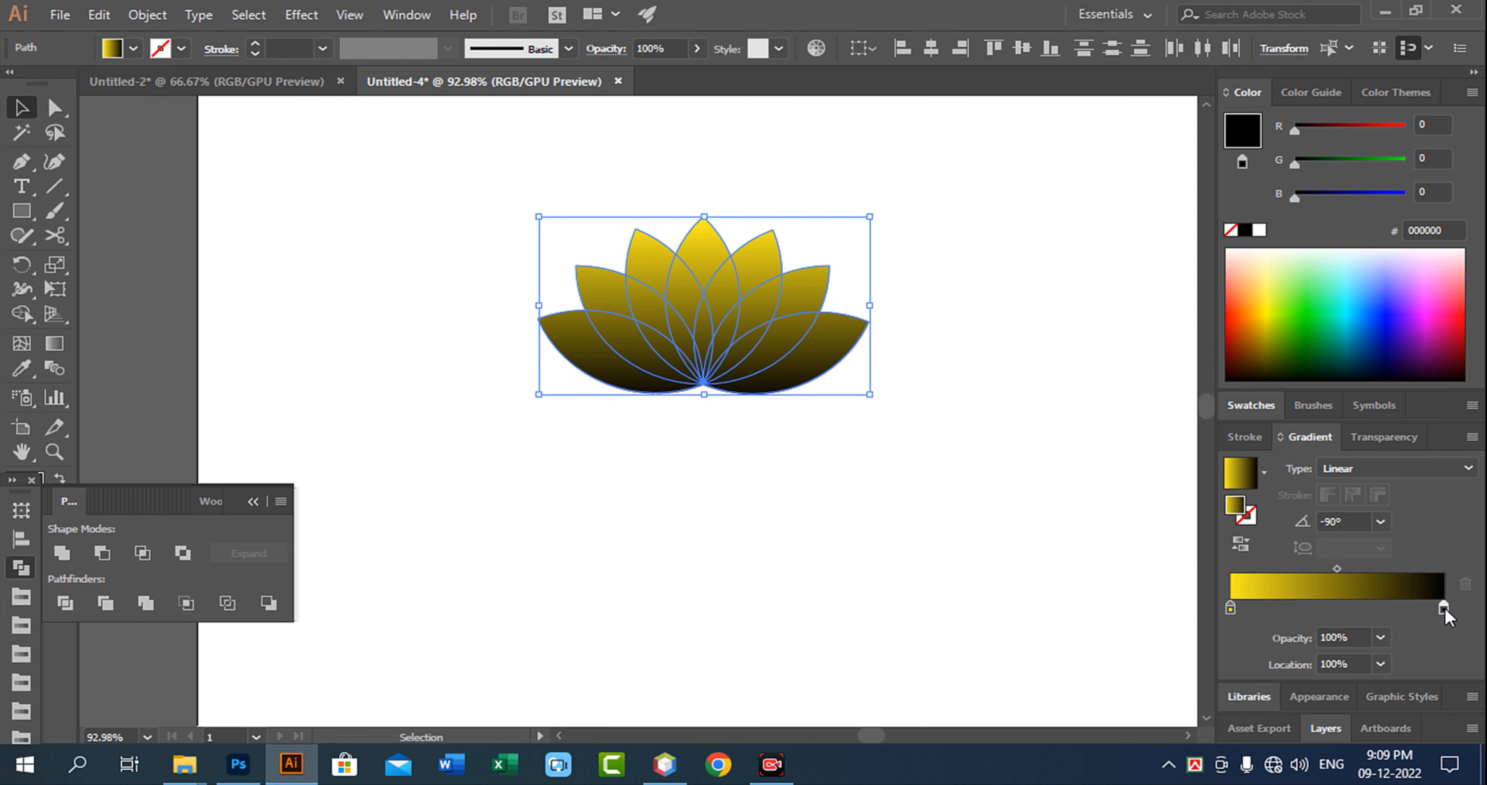
double_click(1444, 608)
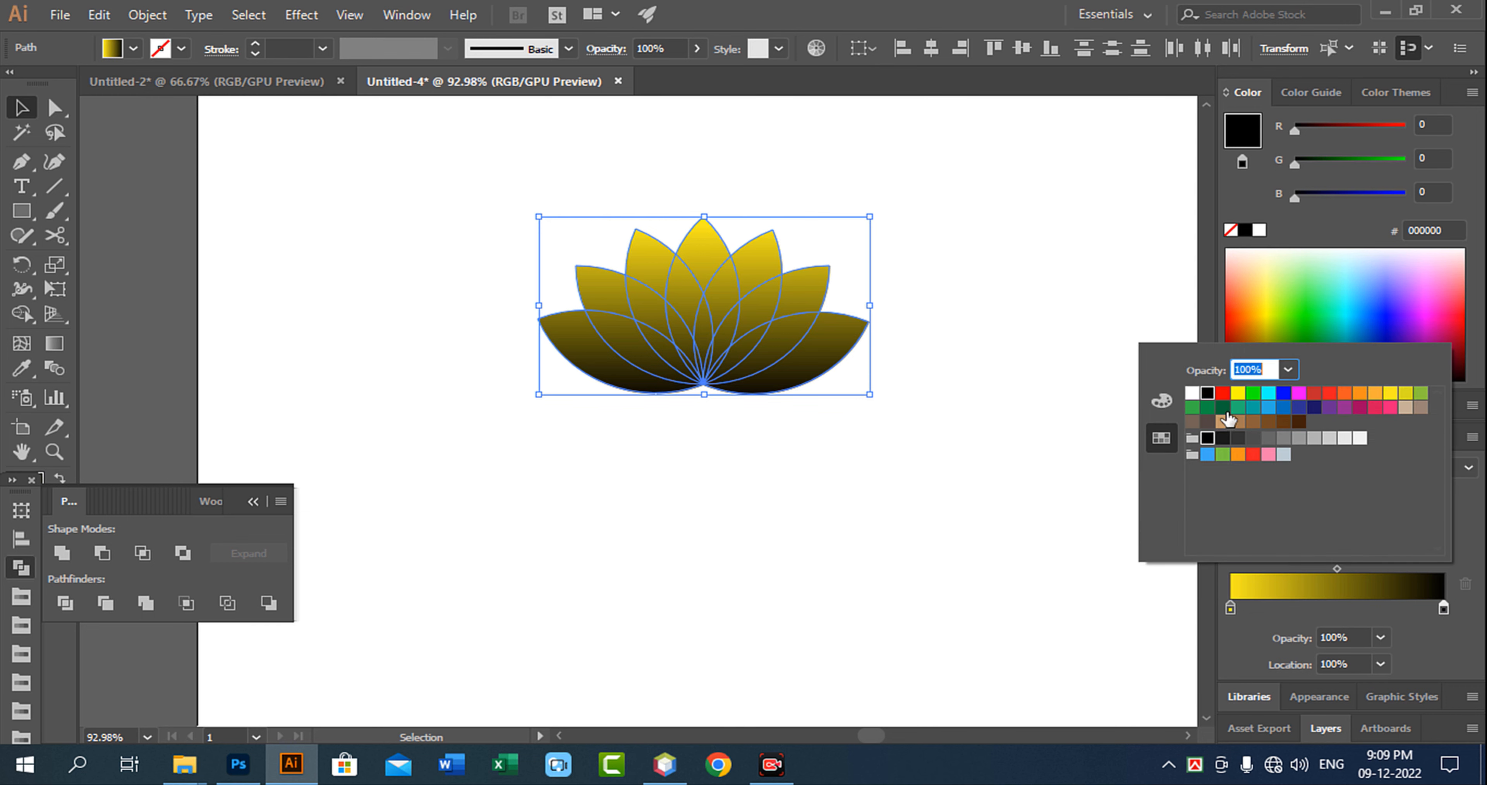
left_click(1223, 408)
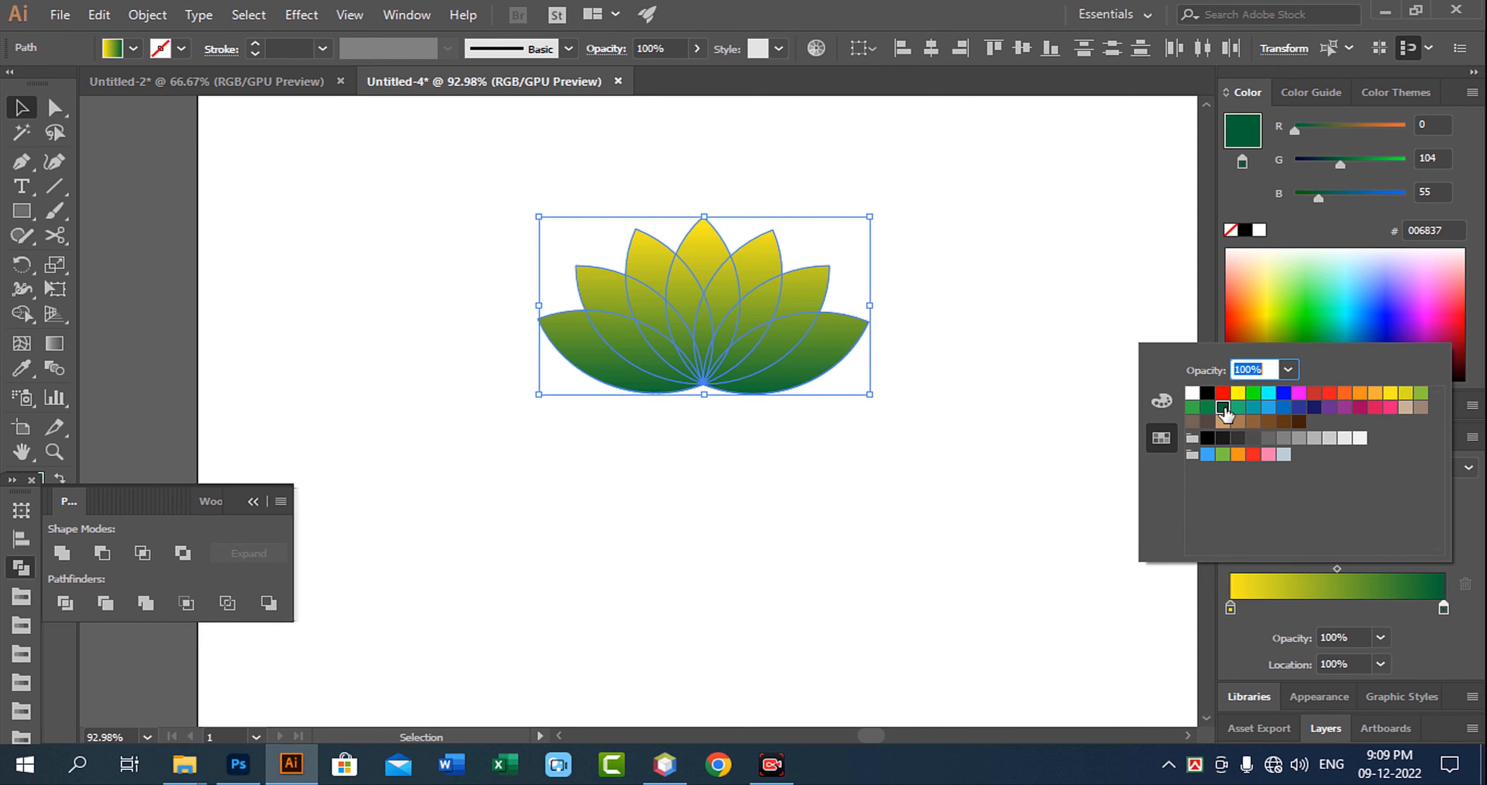
left_click(1208, 408)
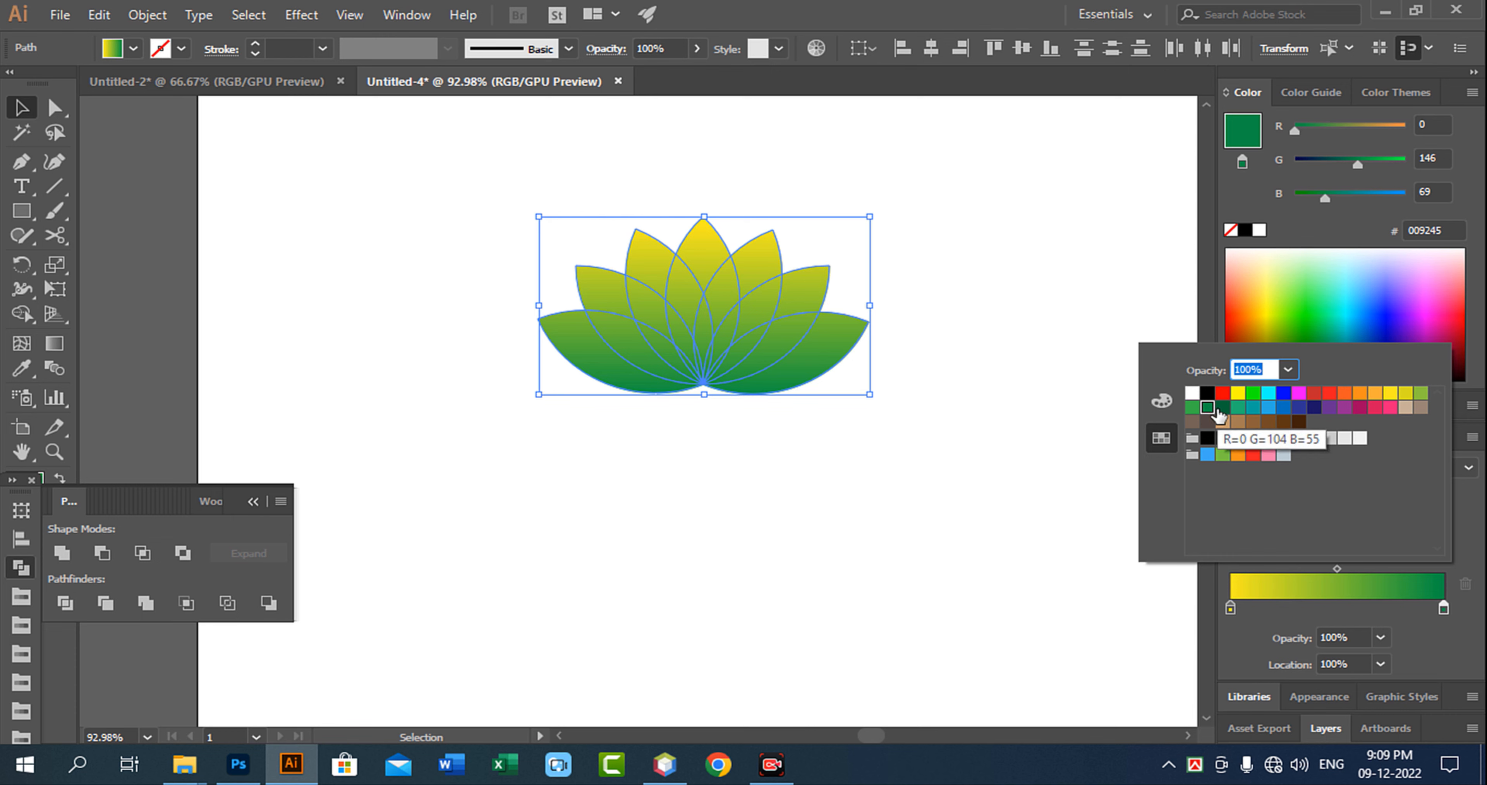
left_click(1224, 409)
left_click(348, 272)
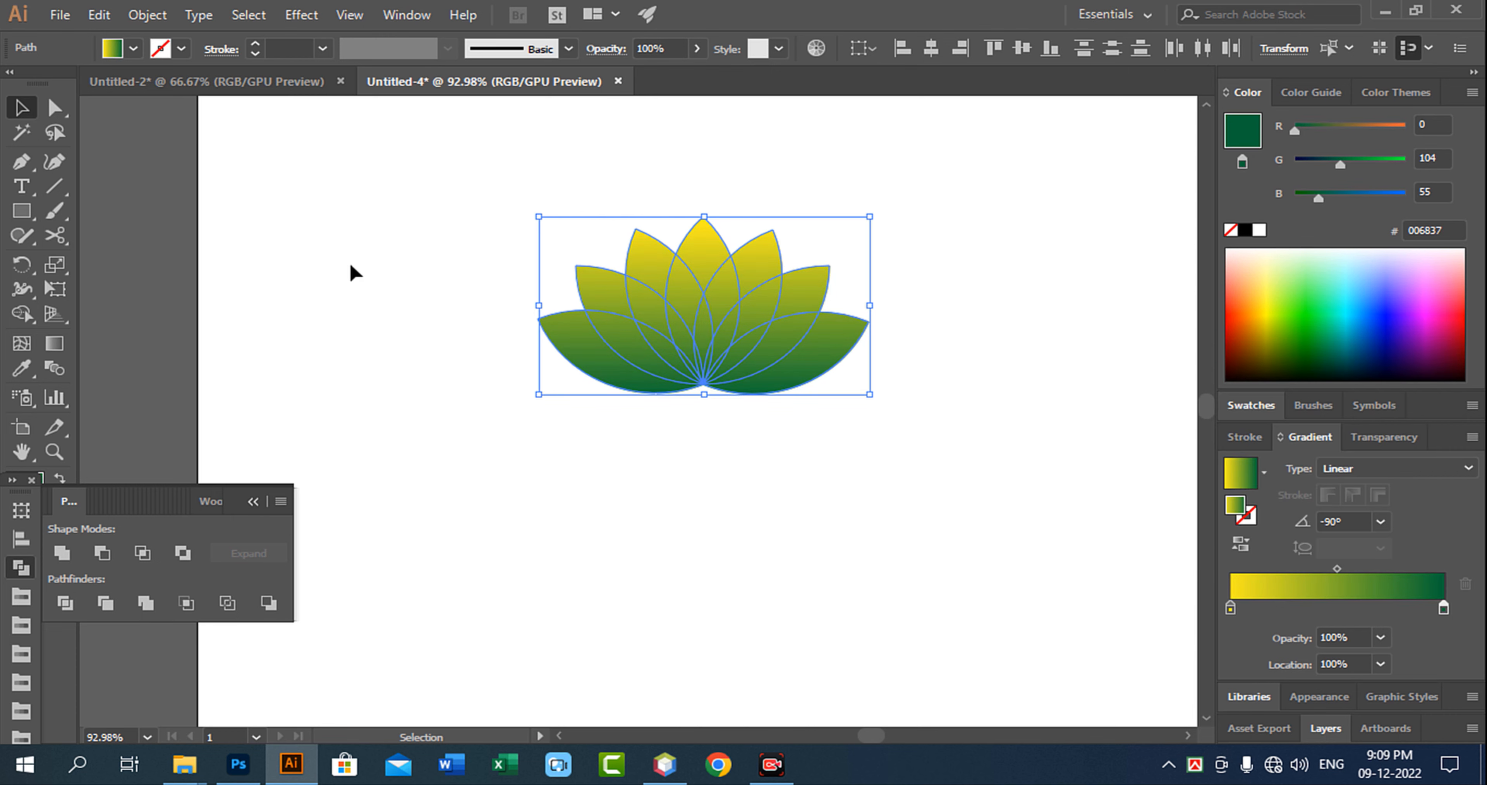
Set the blending mode of all seven petals to Screen so their overlaps lighten.
left_click(425, 335)
left_click_drag(380, 196, 902, 443)
left_click(413, 18)
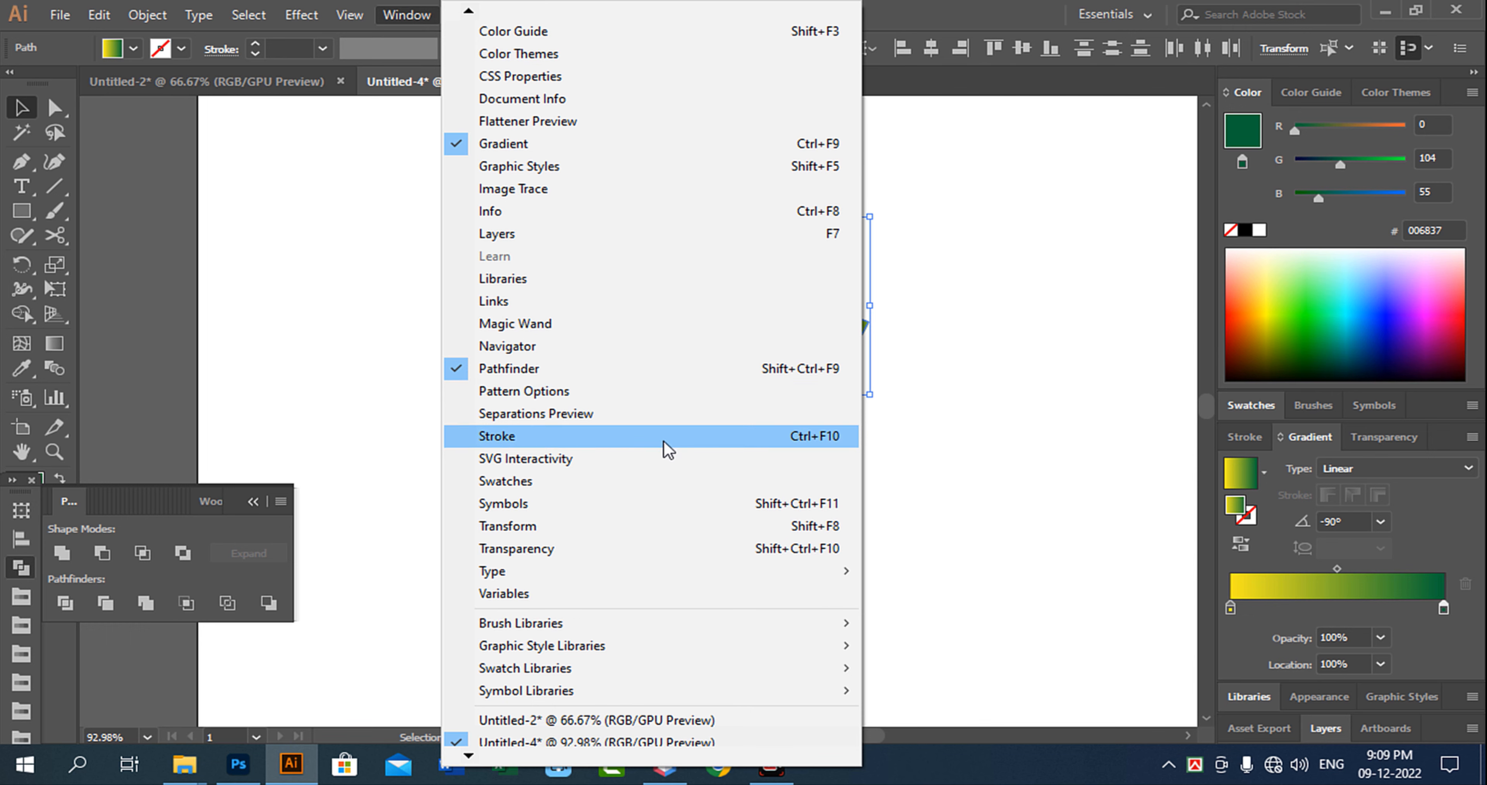
mouse_move(614, 575)
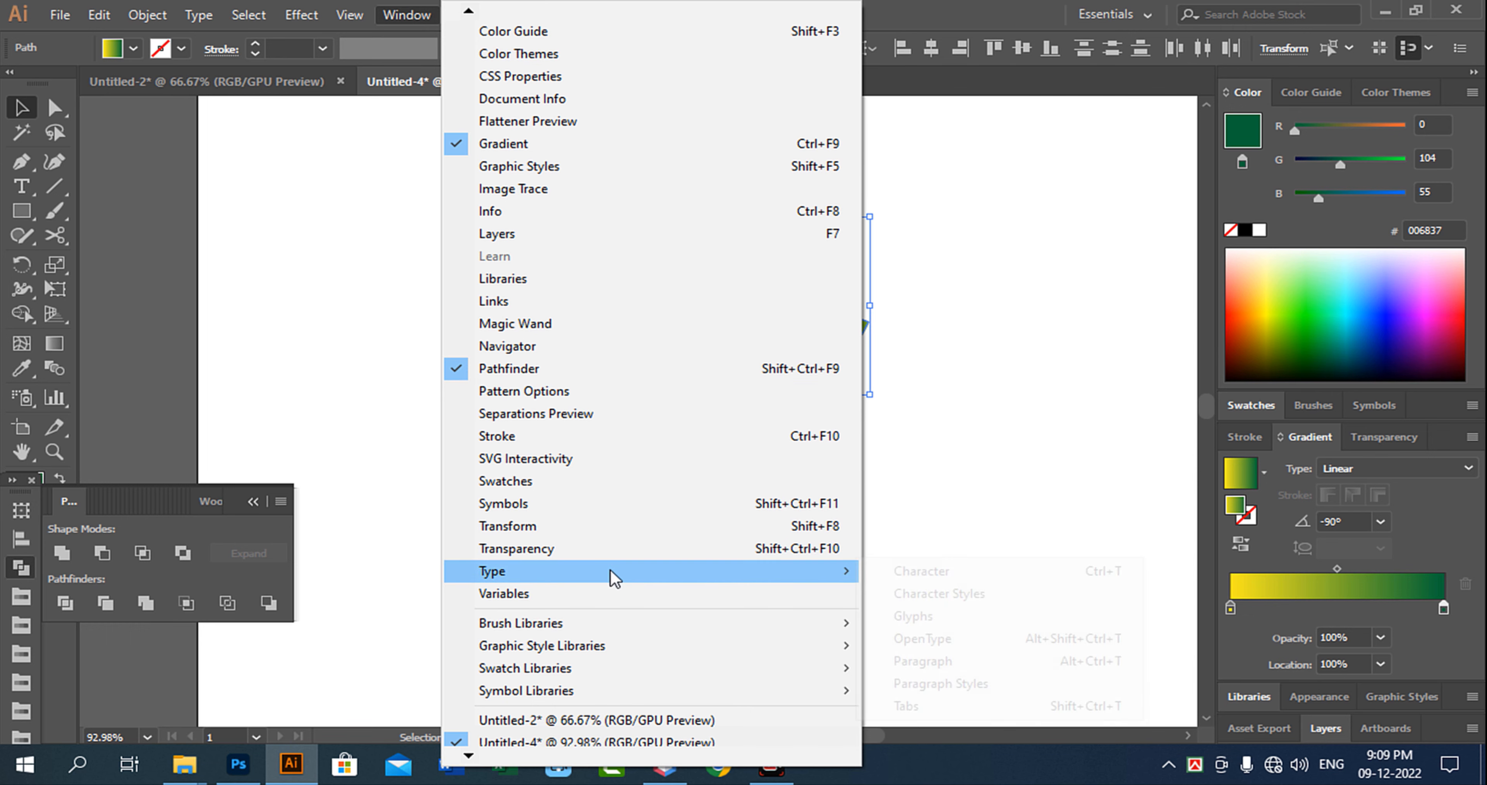
left_click(512, 551)
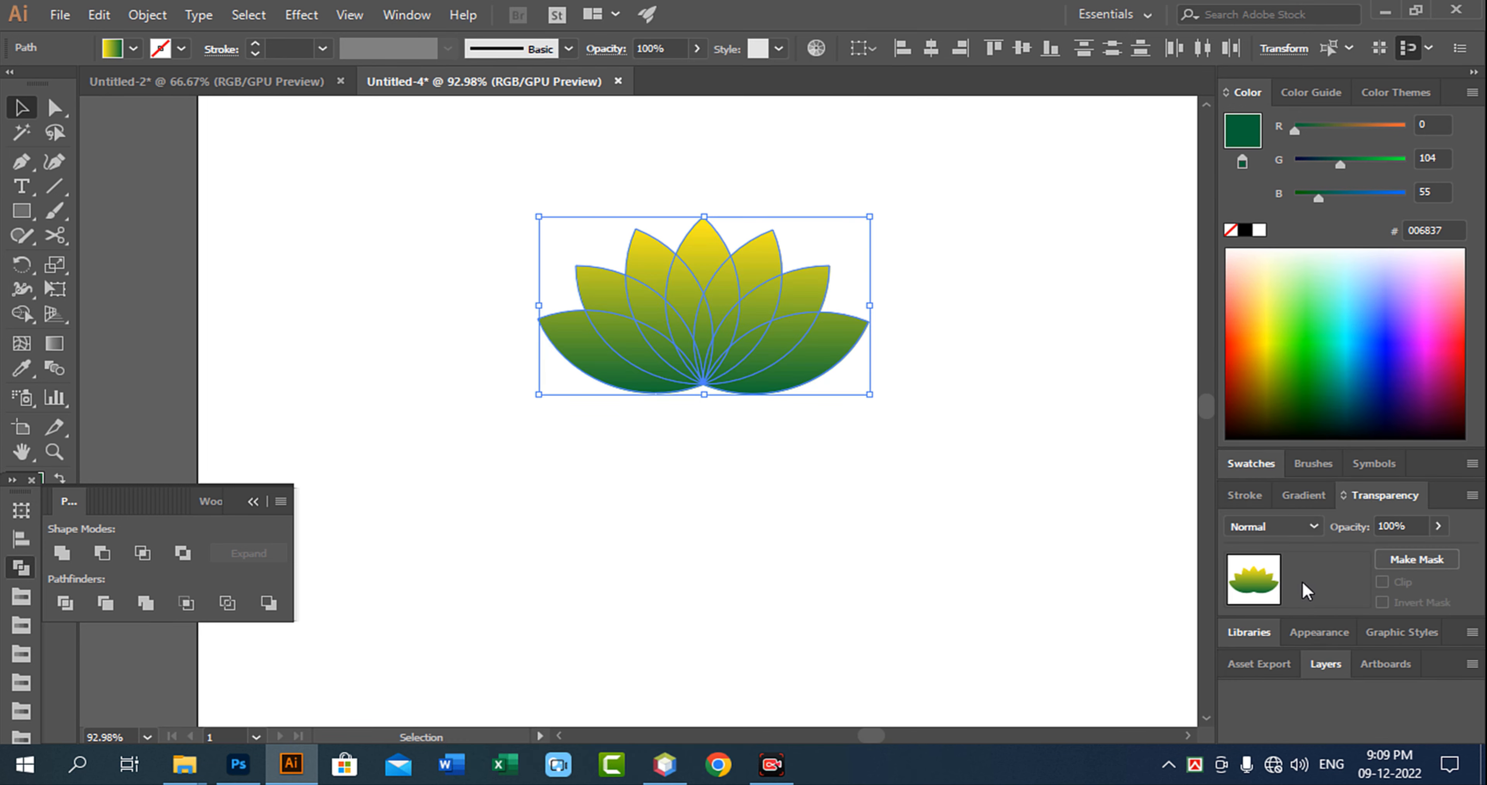
left_click(1313, 526)
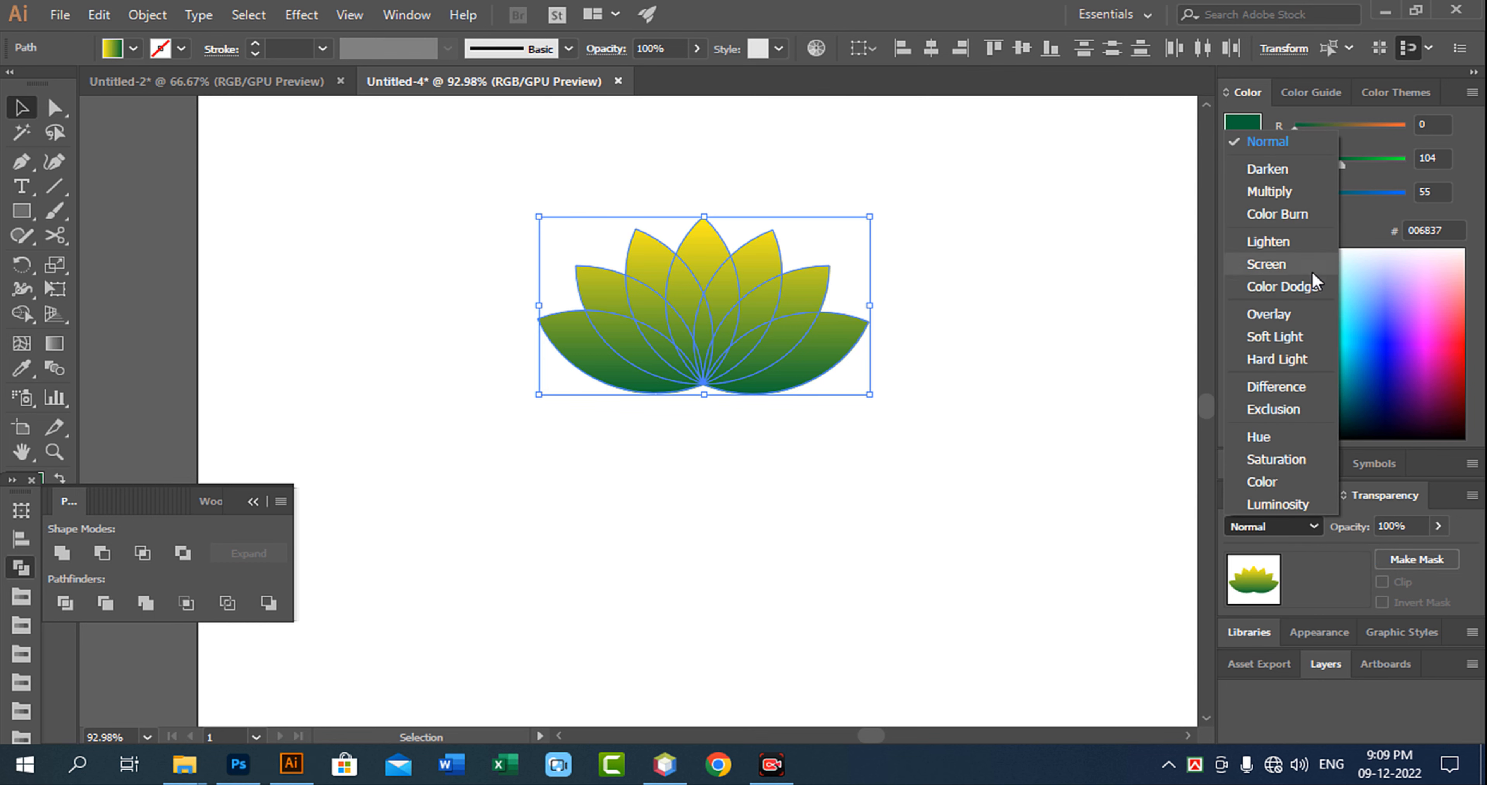
left_click(1299, 265)
left_click(1057, 347)
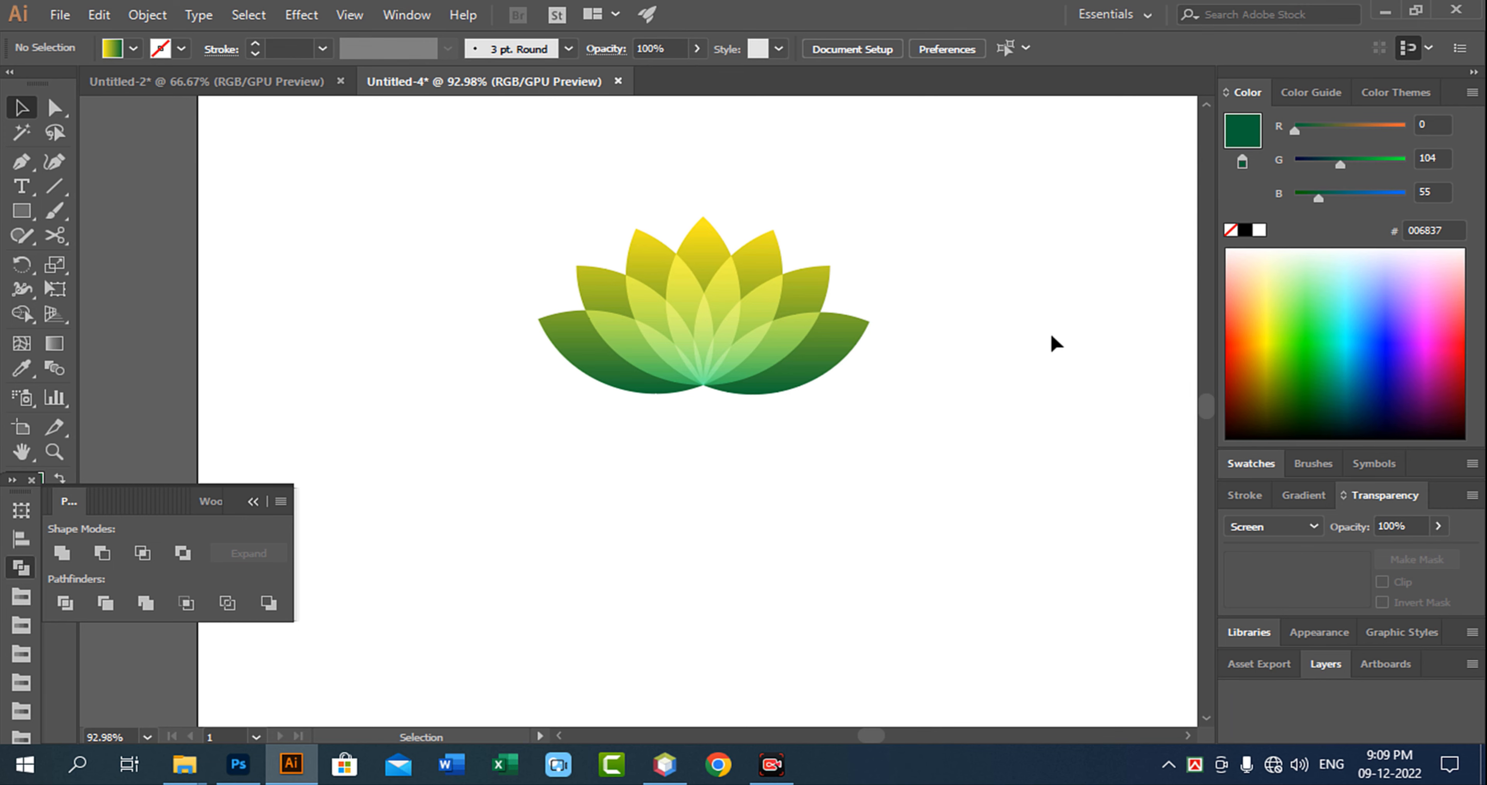
Add the text "Flower Mils" below the flower and scale it up to about 84.5 pt.
left_click_drag(944, 366, 934, 333)
left_click(840, 330, "ctrl")
left_click_drag(664, 383, 886, 318)
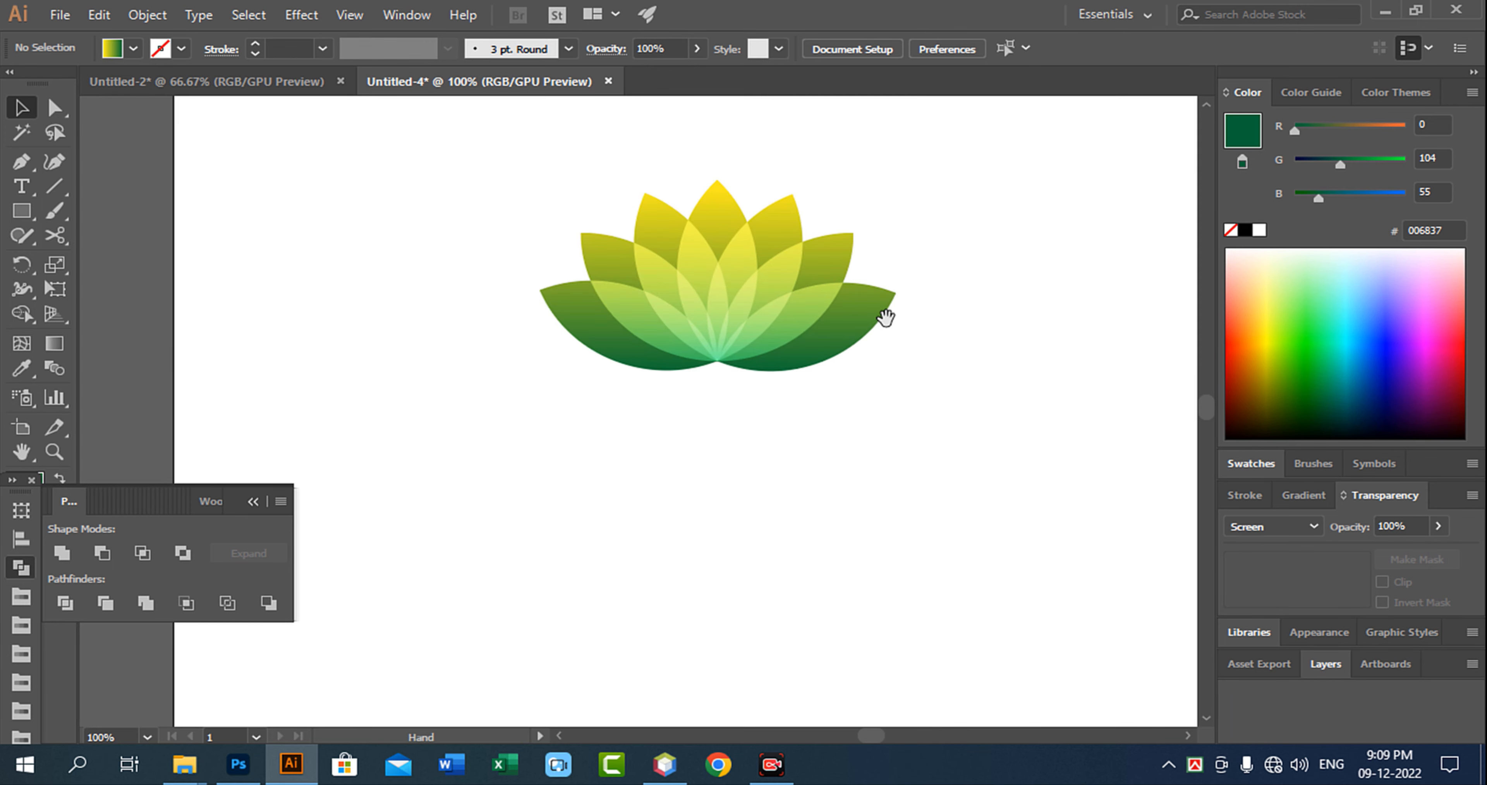
left_click(22, 186)
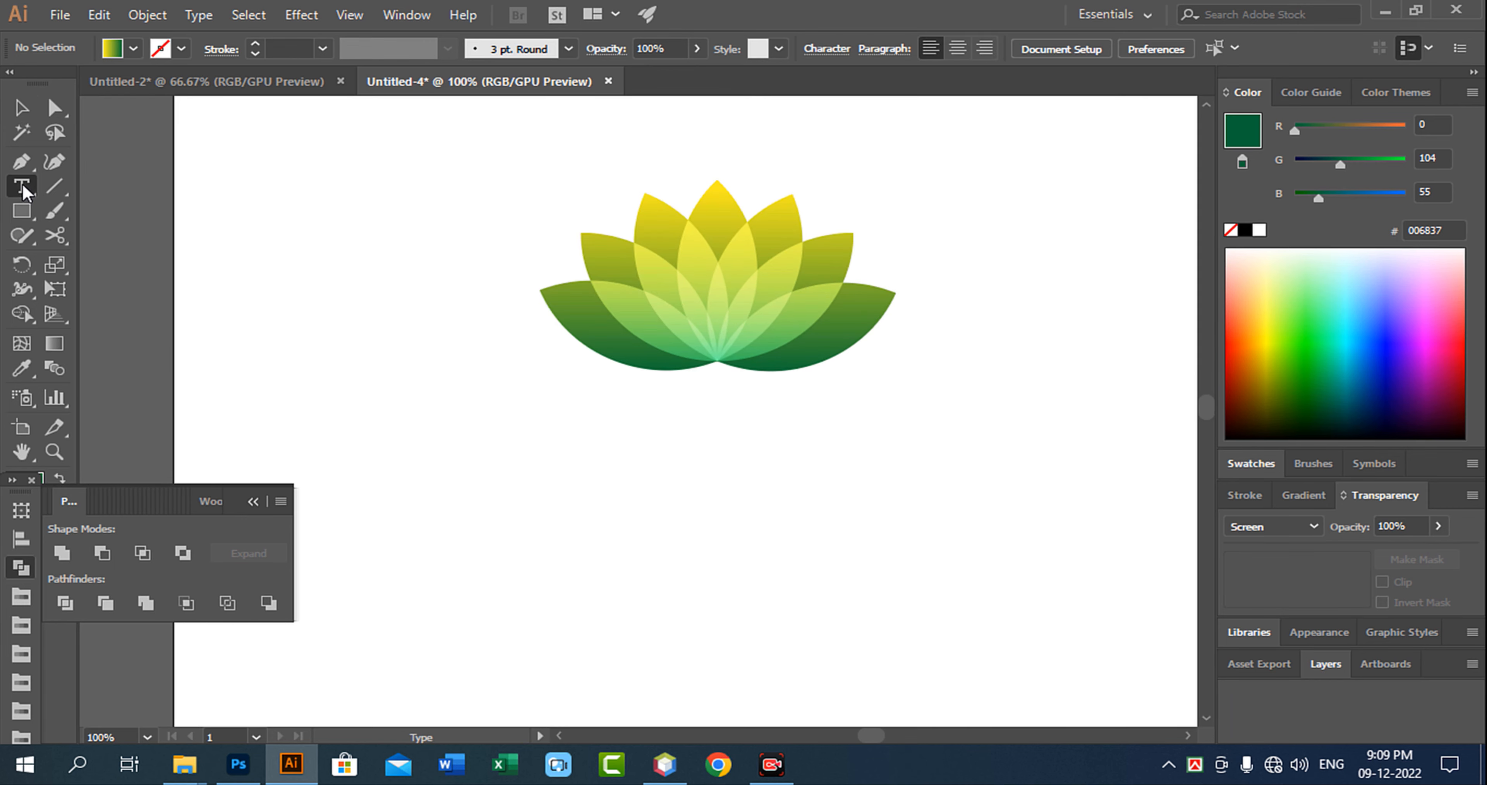
left_click(527, 411)
type("Flower")
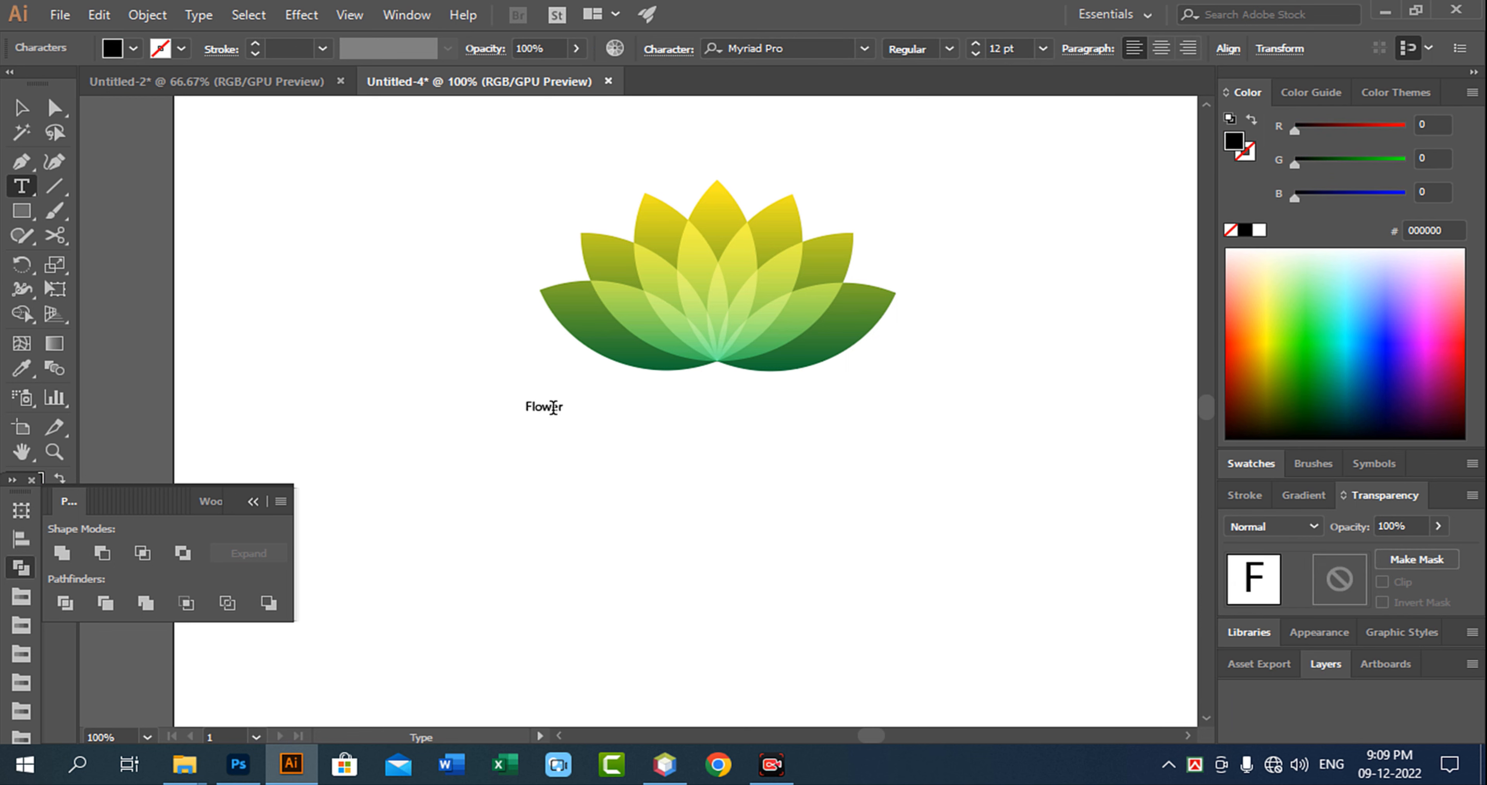
type(" Mils")
left_click(22, 107)
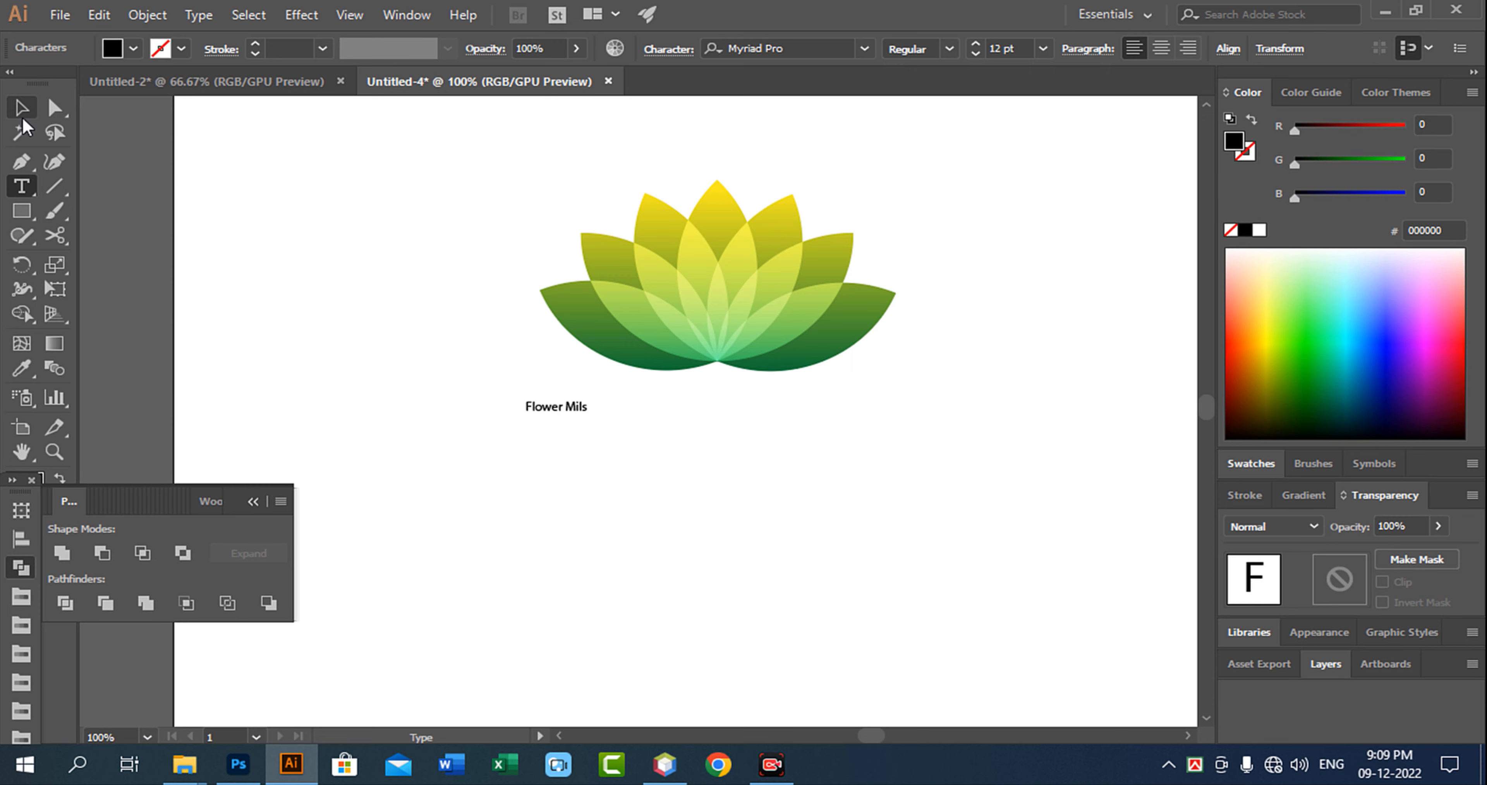
left_click_drag(599, 419, 961, 502)
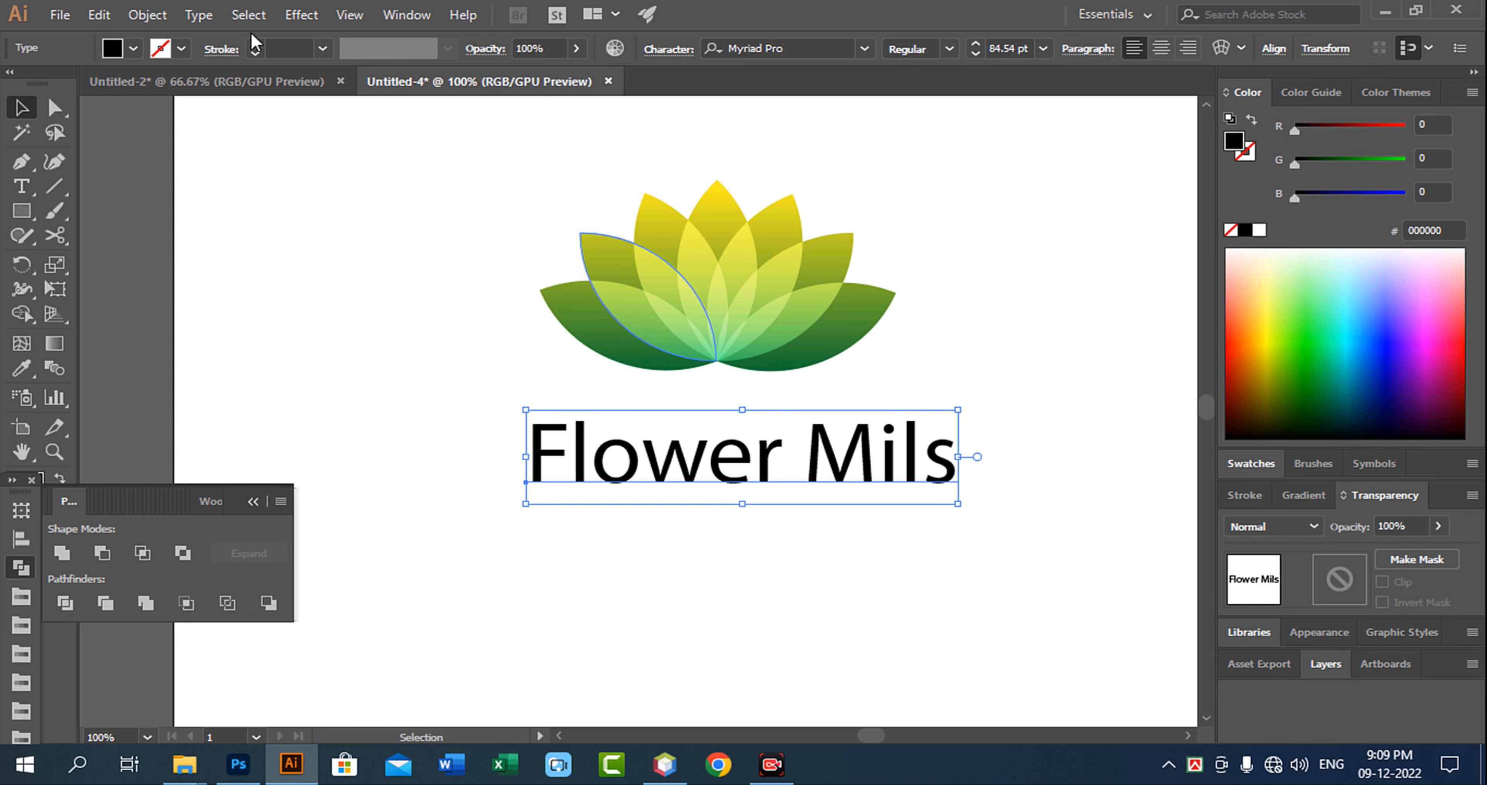
Copy the font name from the finished logo's text in Untitled-2 and apply Lucida Calligraphy Italic to the text in Untitled-4.
left_click(226, 86)
left_click(640, 490)
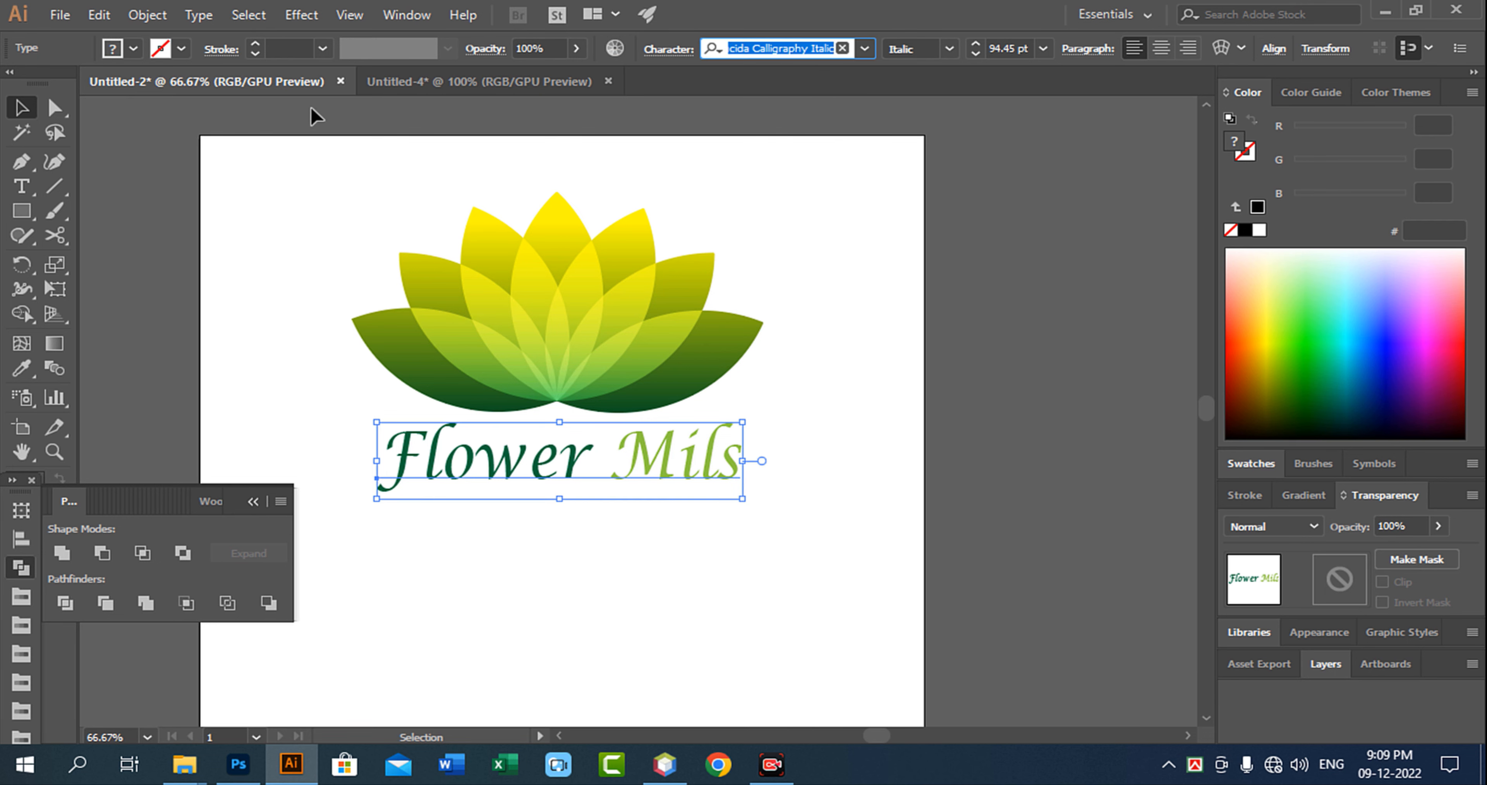
left_click(465, 83)
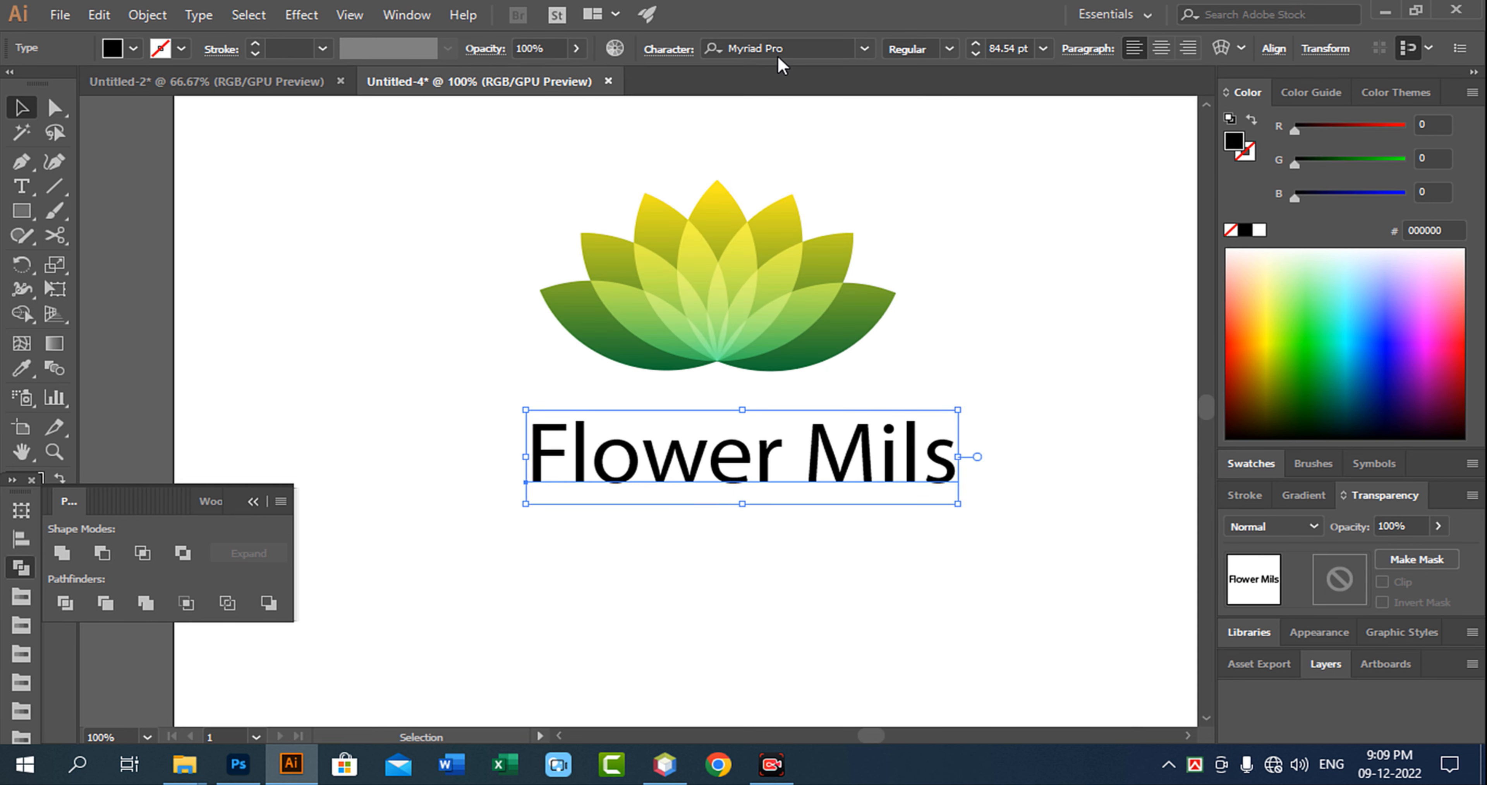
left_click(815, 49)
type("Lucida Calligraphy Italic")
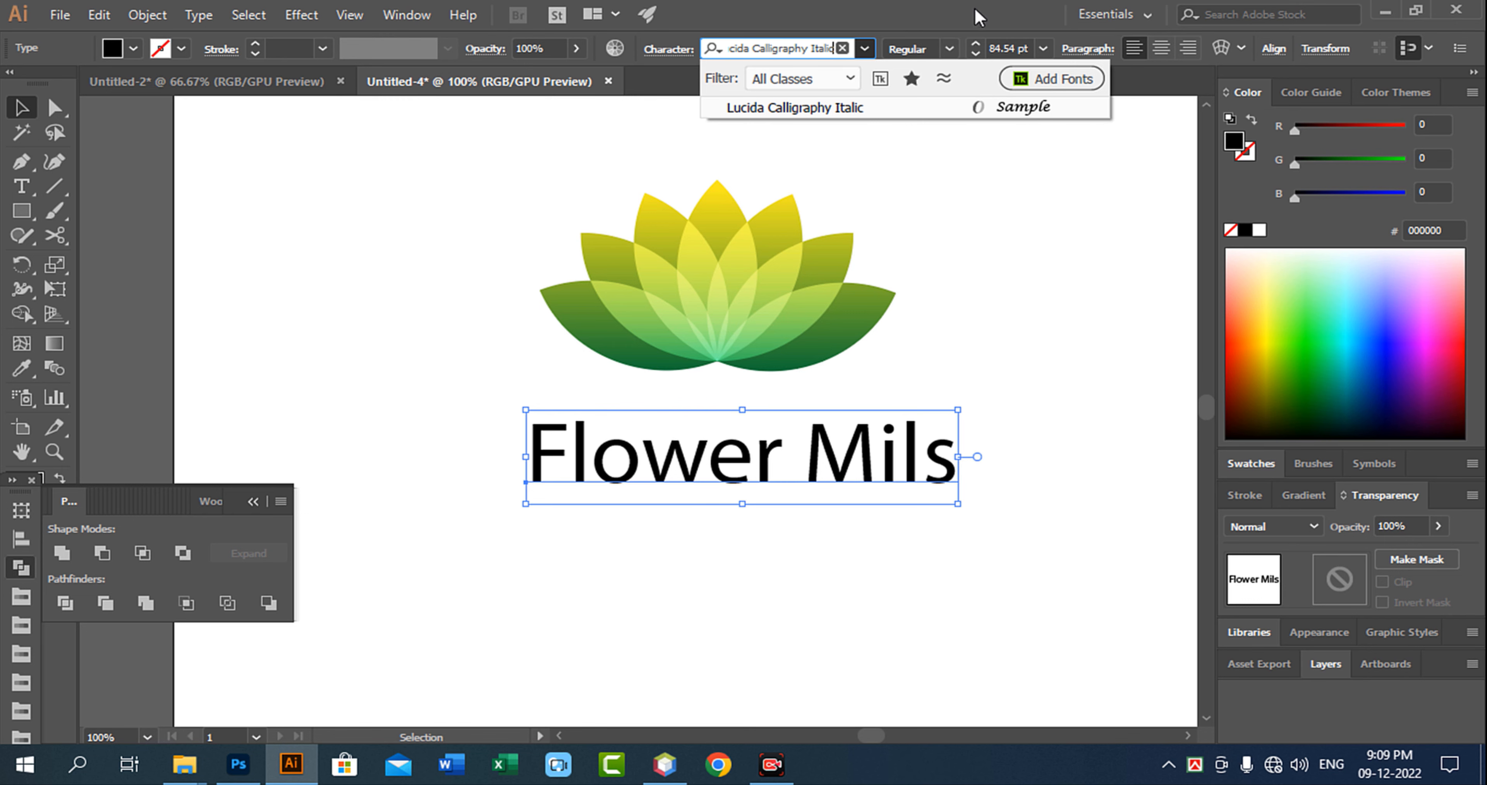
left_click(879, 115)
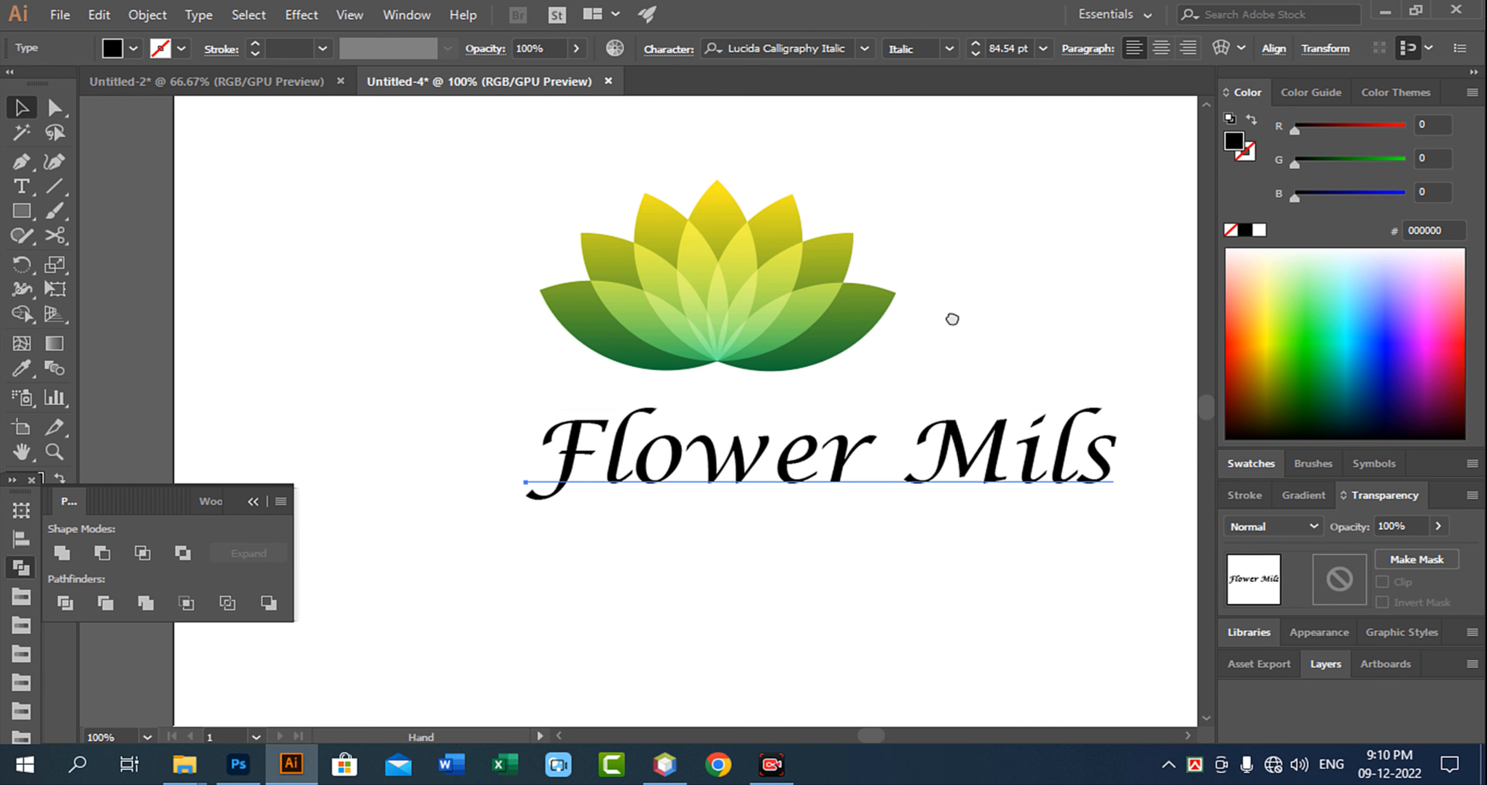
Scale the "Flower Mils" text down to about 48.5 pt and place it directly beneath the flower.
left_click_drag(1057, 462, 860, 426)
key("space")
left_click_drag(920, 299, 948, 331)
left_click_drag(751, 428, 890, 432)
left_click(811, 488)
left_click_drag(652, 438, 705, 446)
left_click(781, 428)
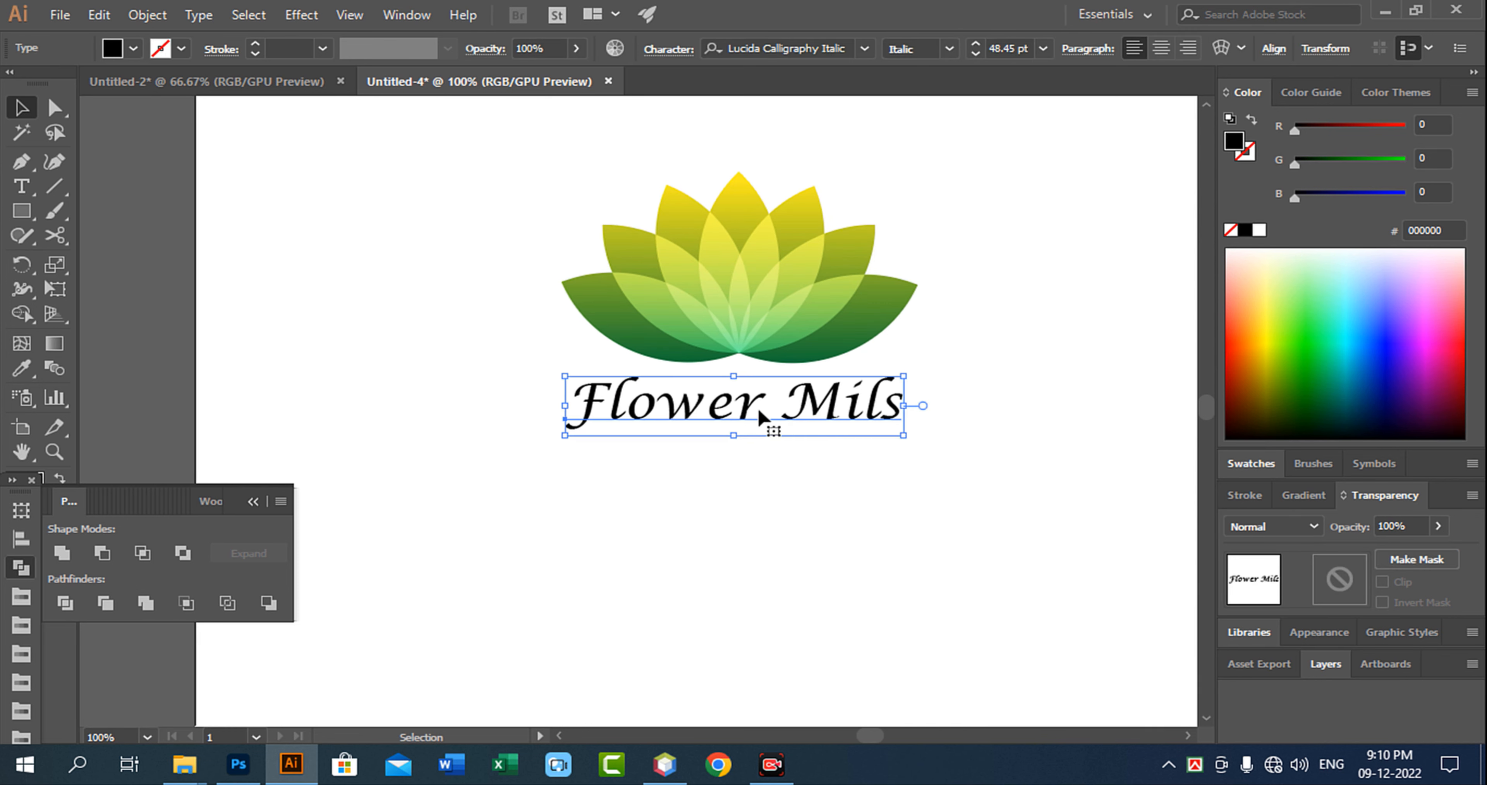
Color the word "Flower" with the green swatch 009245.
double_click(757, 426)
key("ctrl+a")
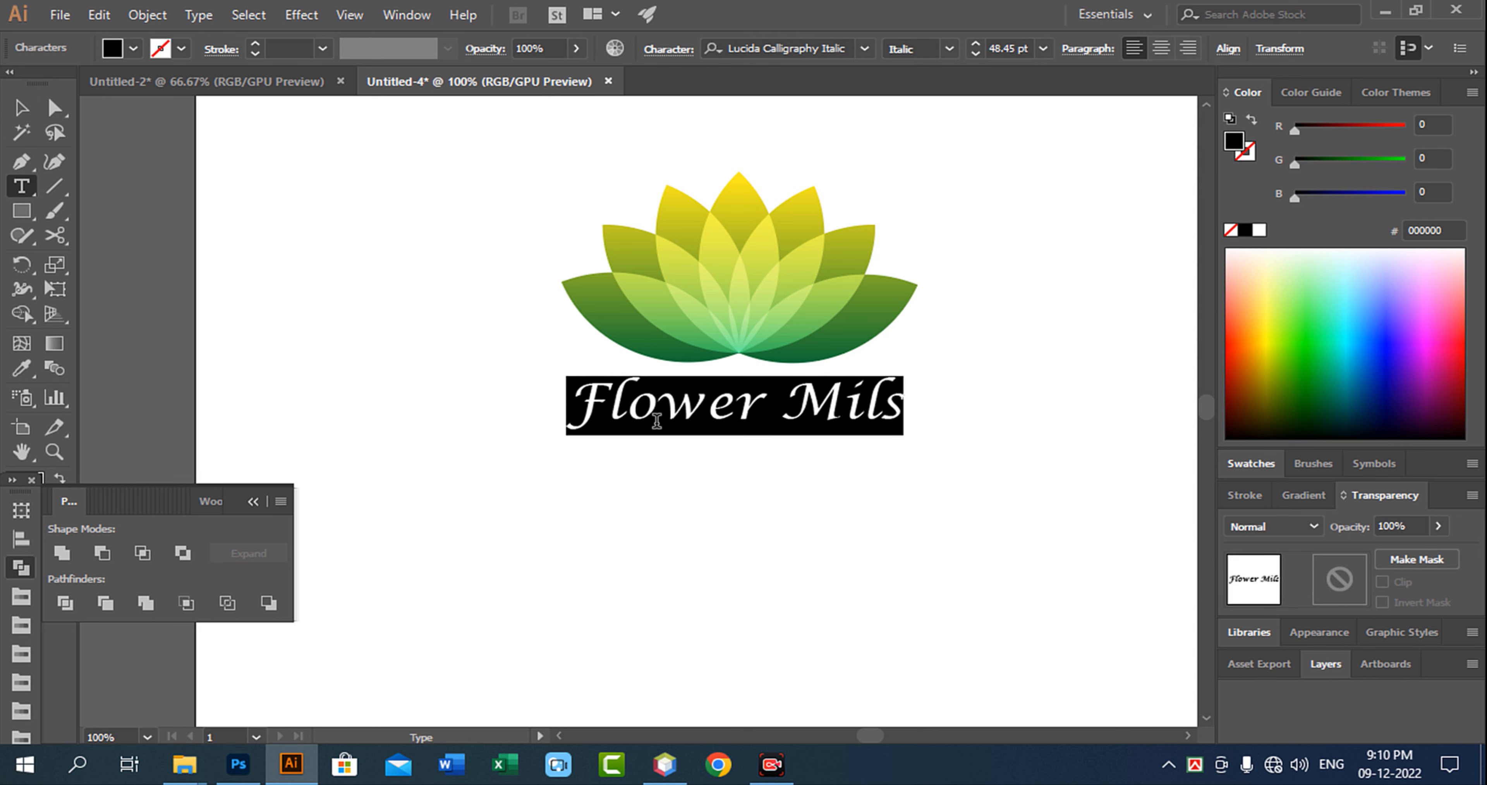
left_click(657, 420)
left_click_drag(571, 413, 762, 415)
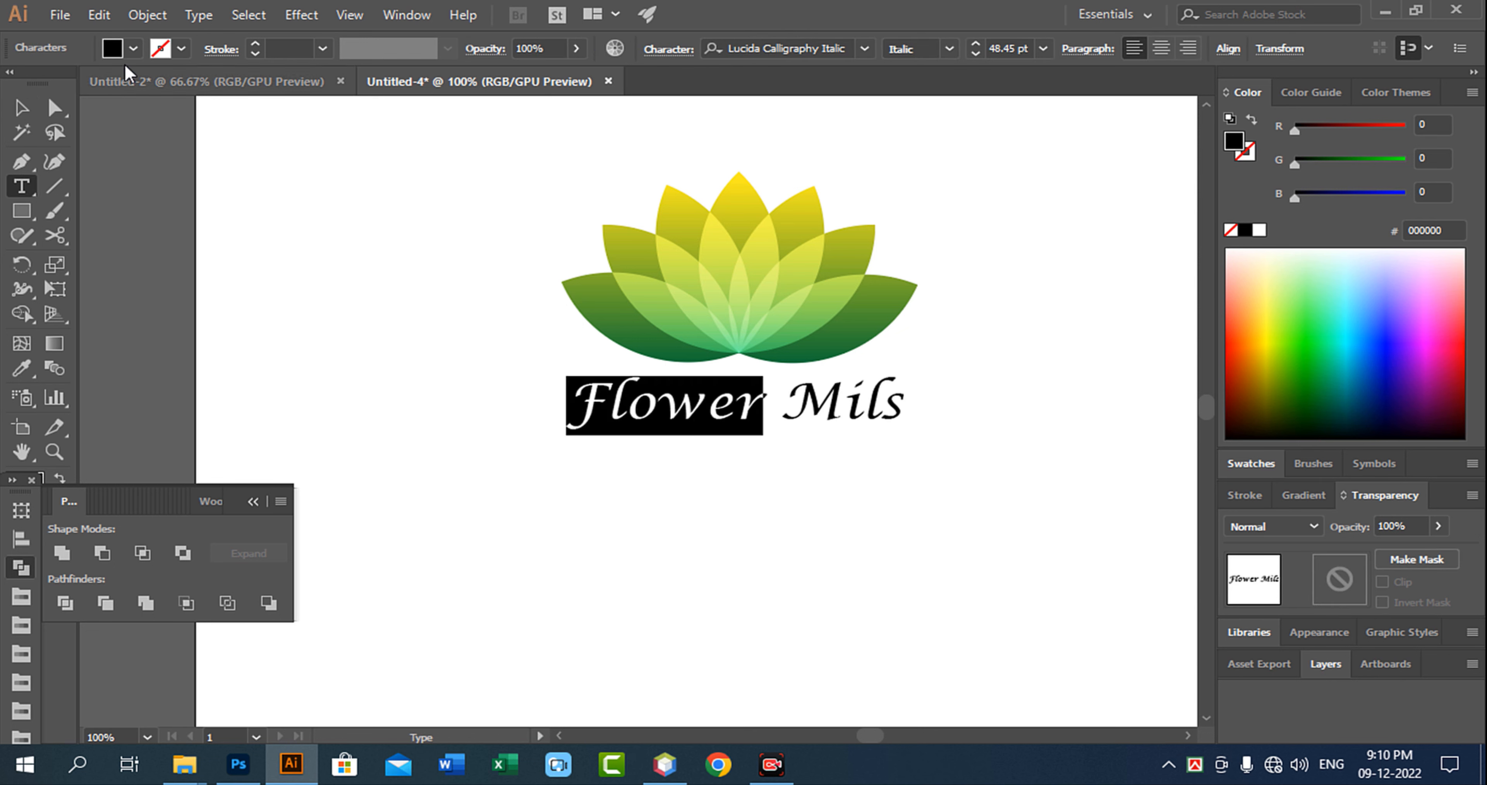
left_click(133, 48)
left_click(65, 102)
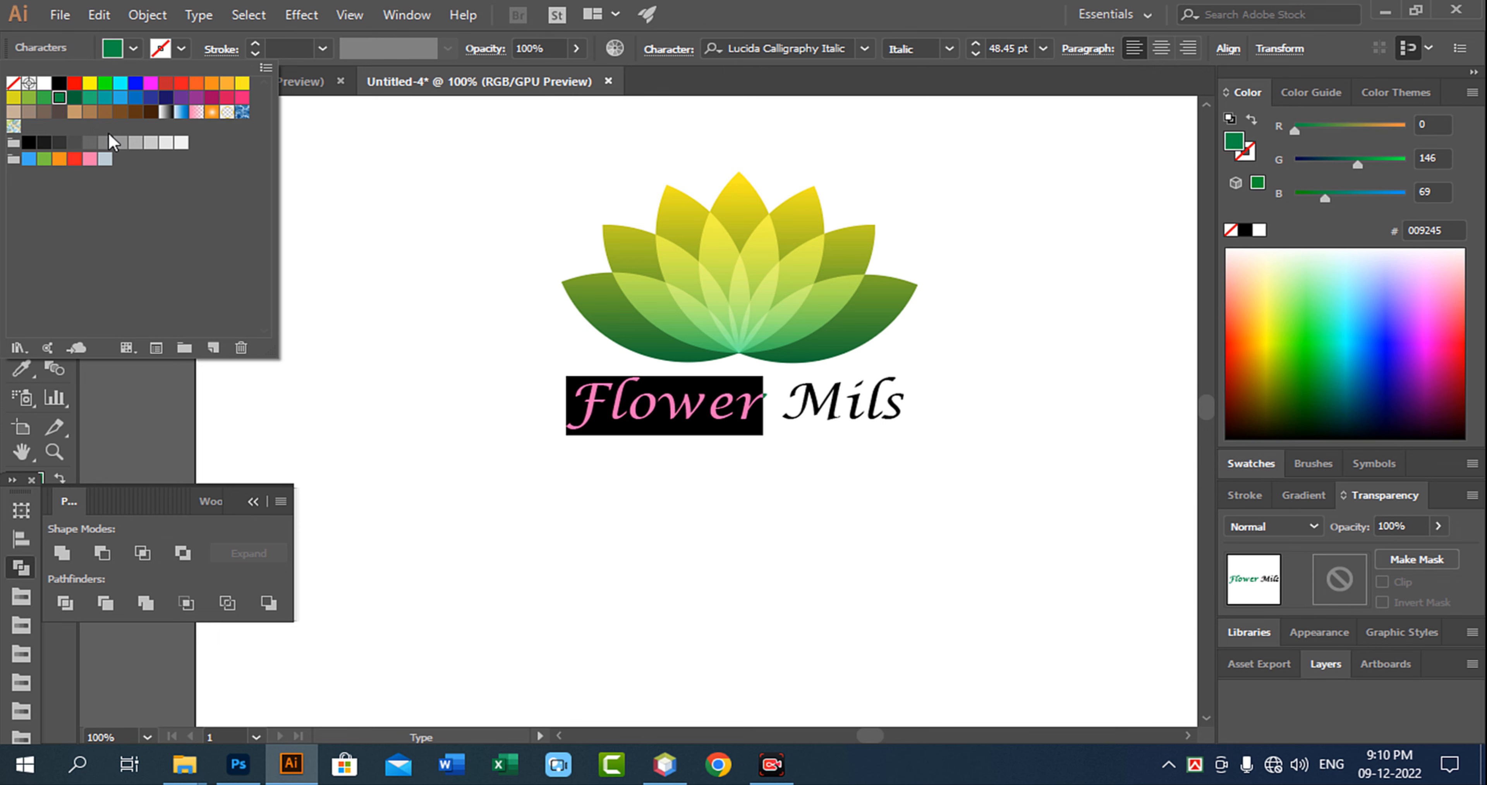
Color the word "Mils" with the light green swatch 8cc63f and deselect the text.
left_click_drag(778, 413, 935, 413)
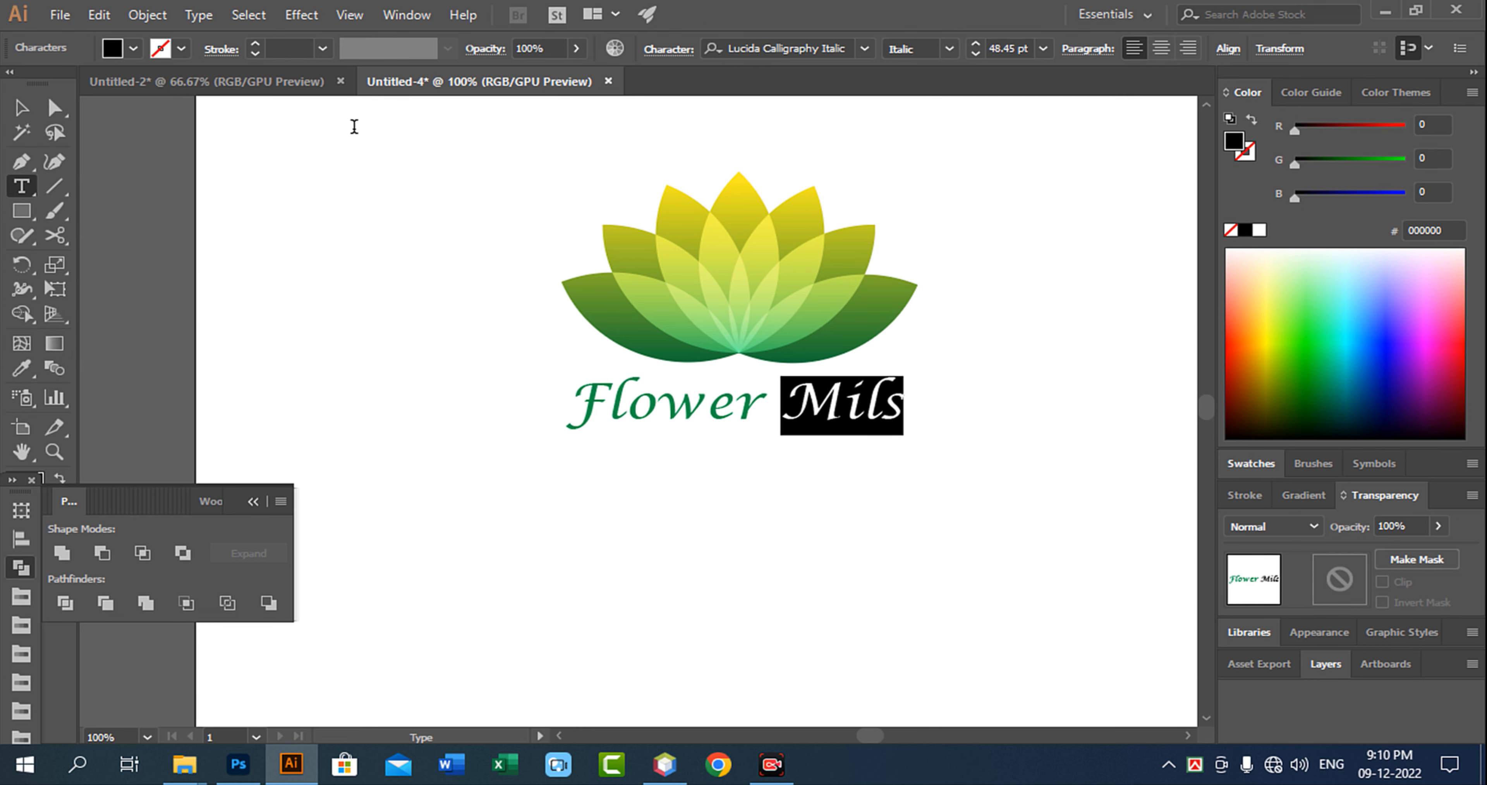
left_click(133, 48)
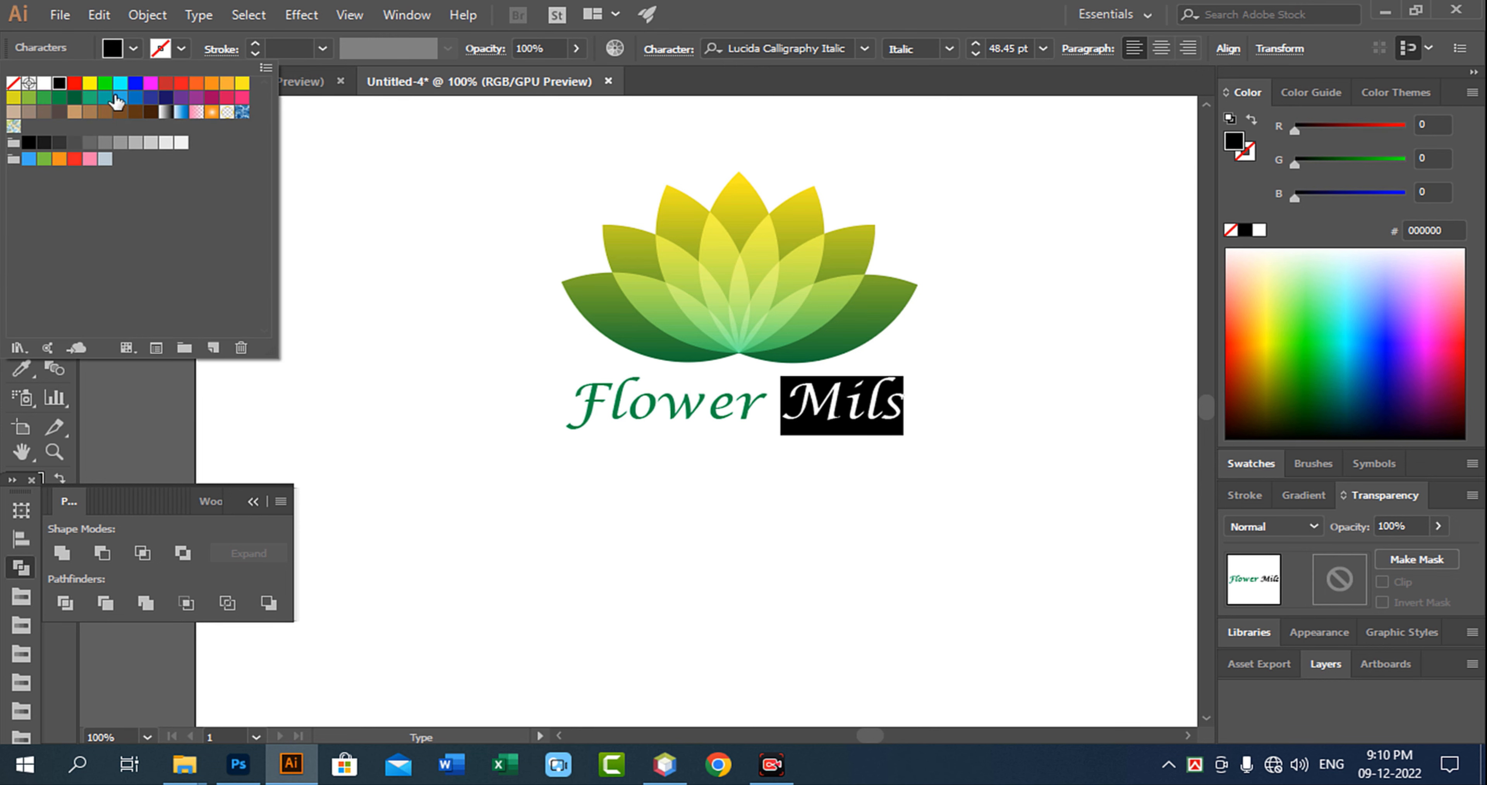
left_click(33, 100)
key("Right")
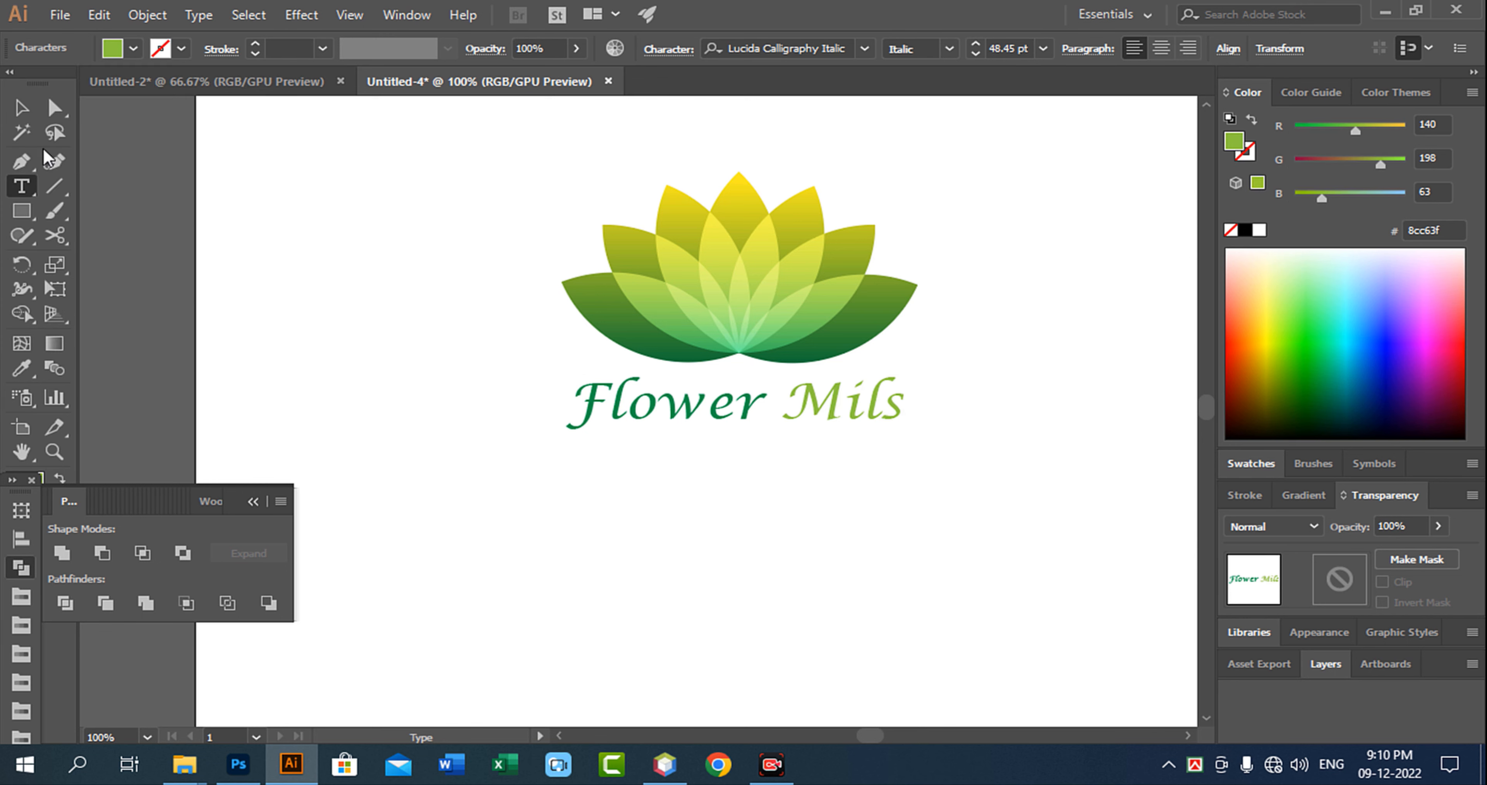
left_click(18, 112)
left_click(845, 470)
Try the medium green swatch 39b54a on the word "Mils".
double_click(794, 426)
key("ctrl+a")
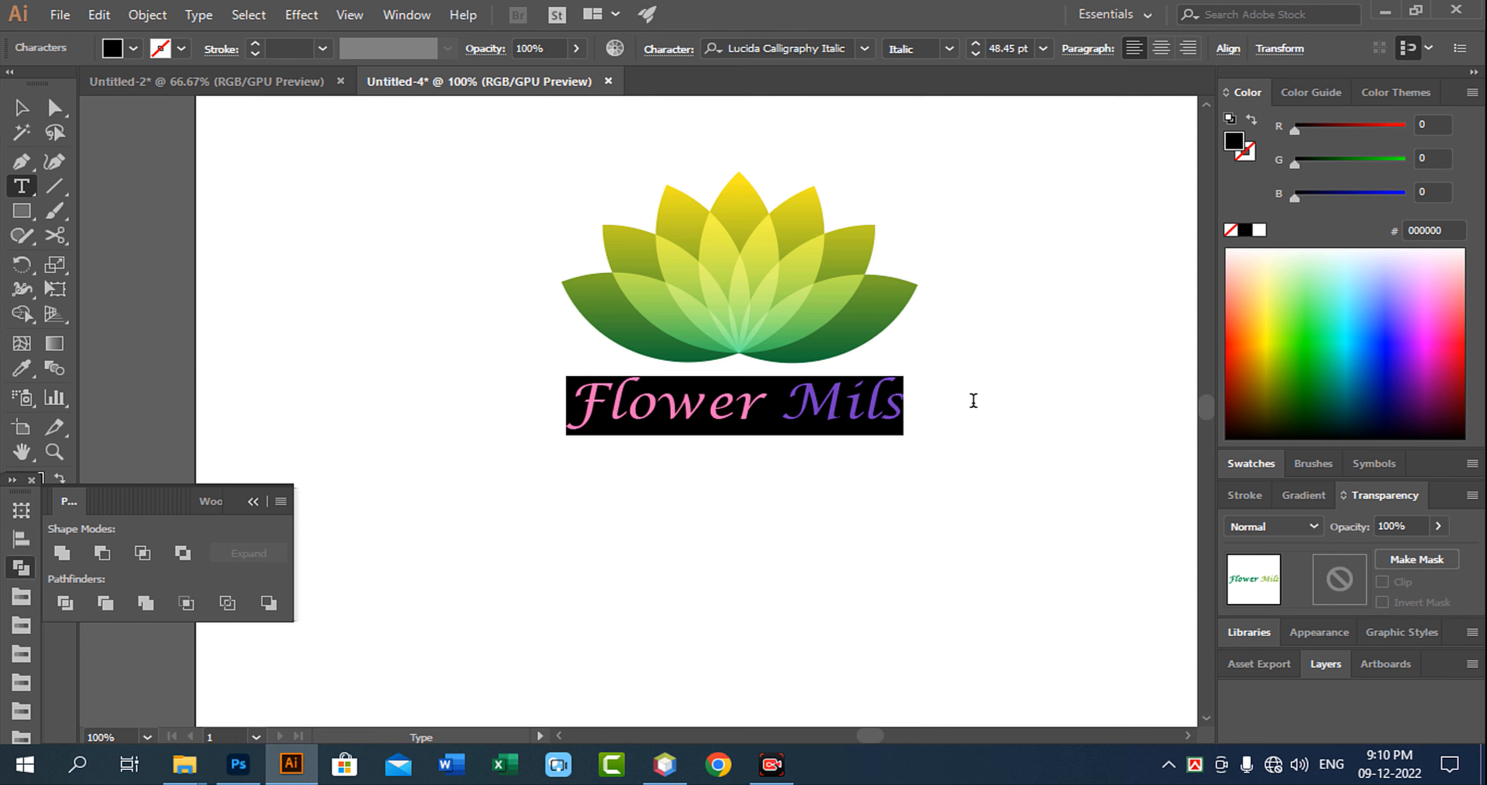
left_click(819, 413)
left_click_drag(795, 413, 929, 405)
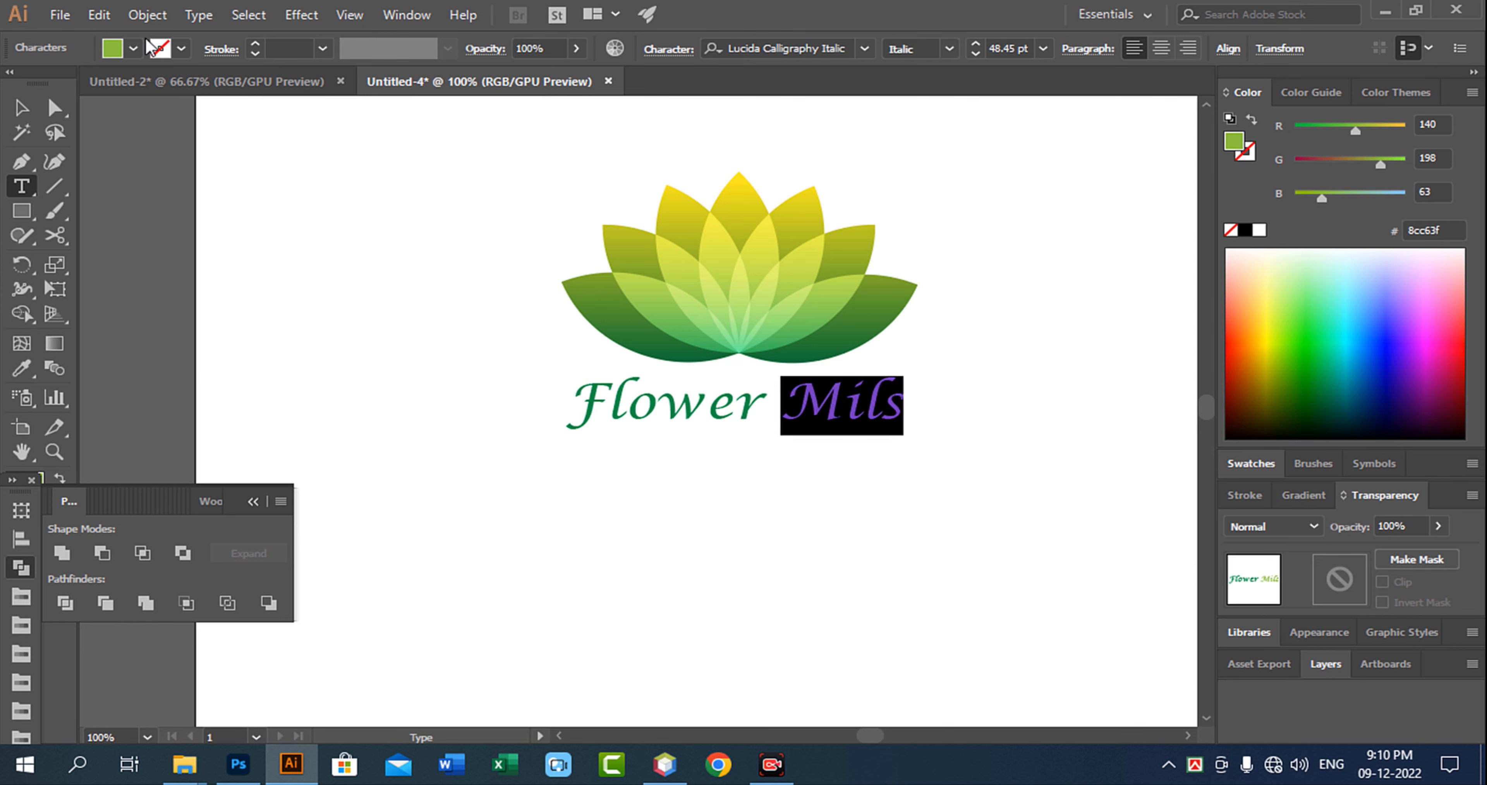
left_click(133, 48)
left_click(45, 98)
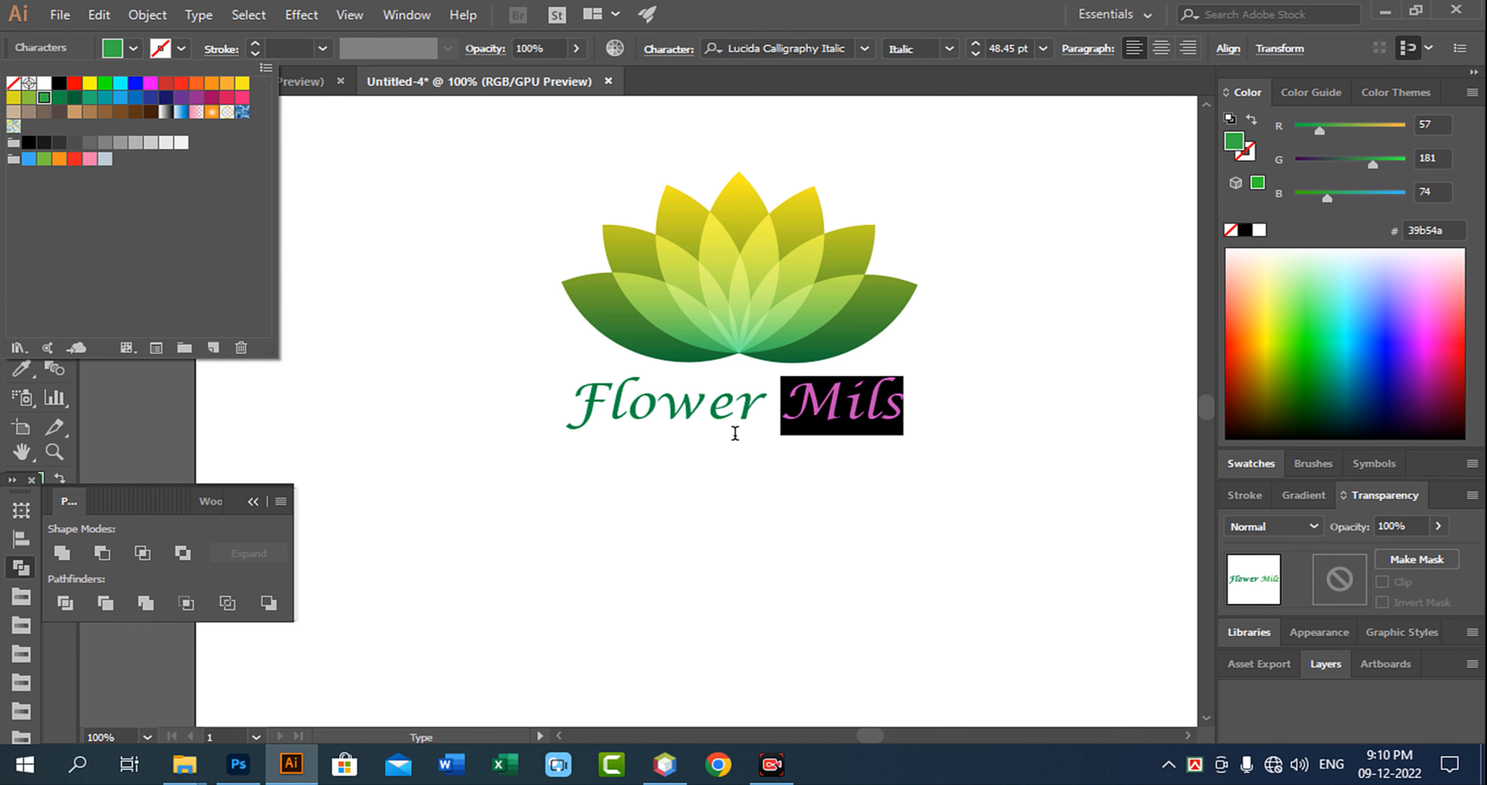
left_click(734, 429)
left_click(732, 403)
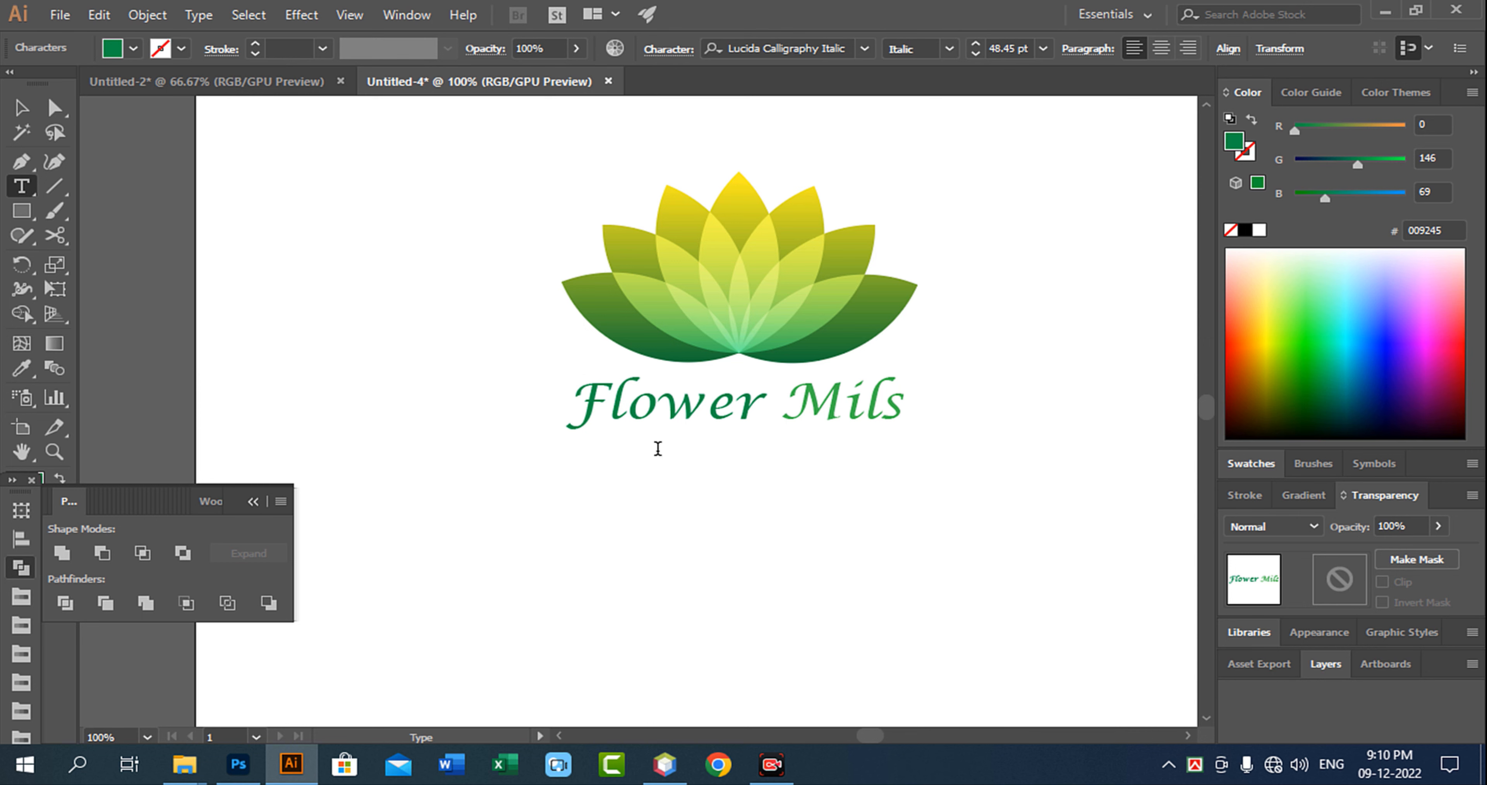
Return the word "Mils" to light green 8cc63f and finish editing the text.
left_click_drag(789, 409, 924, 408)
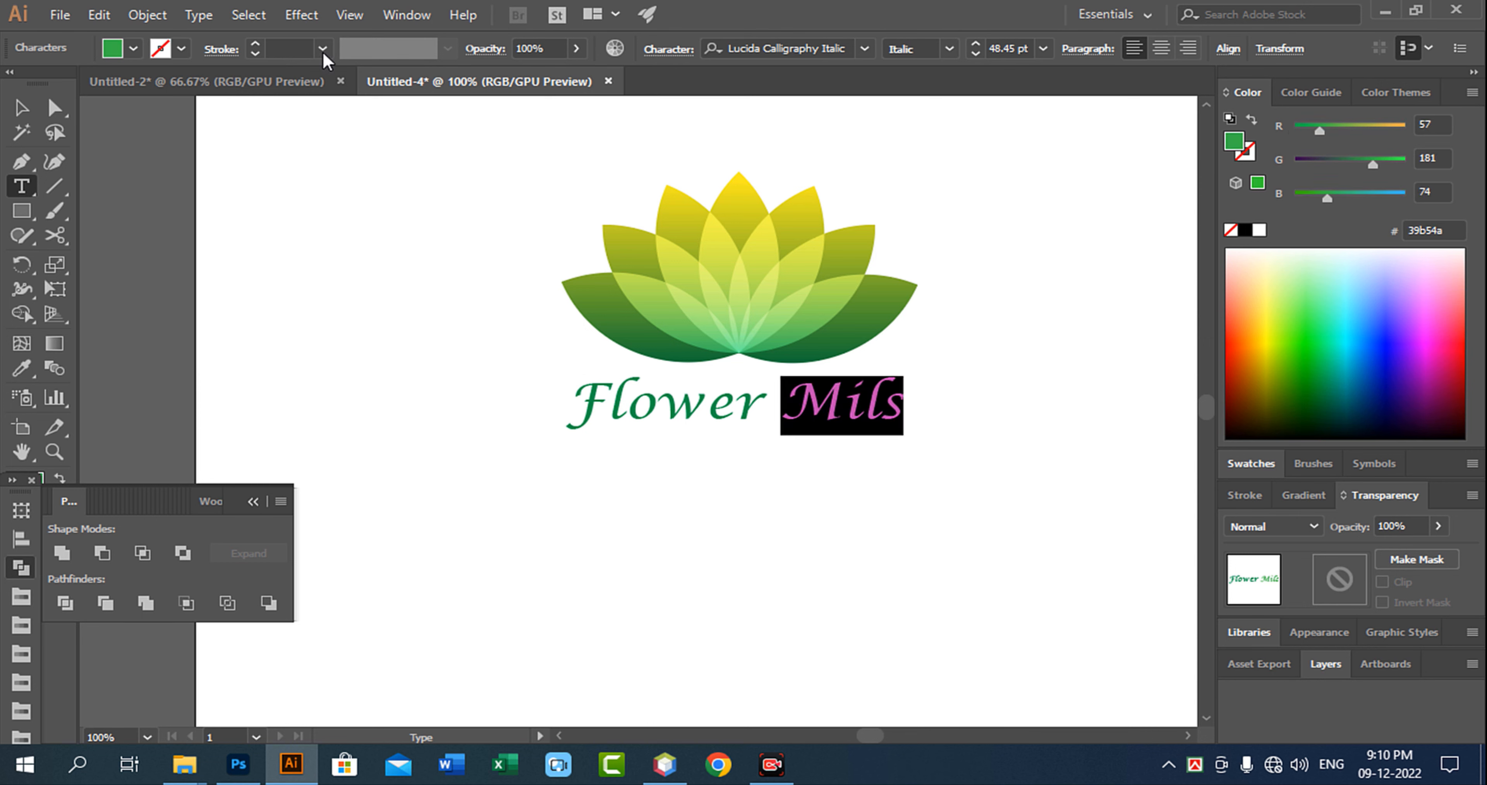
left_click(133, 48)
left_click(29, 101)
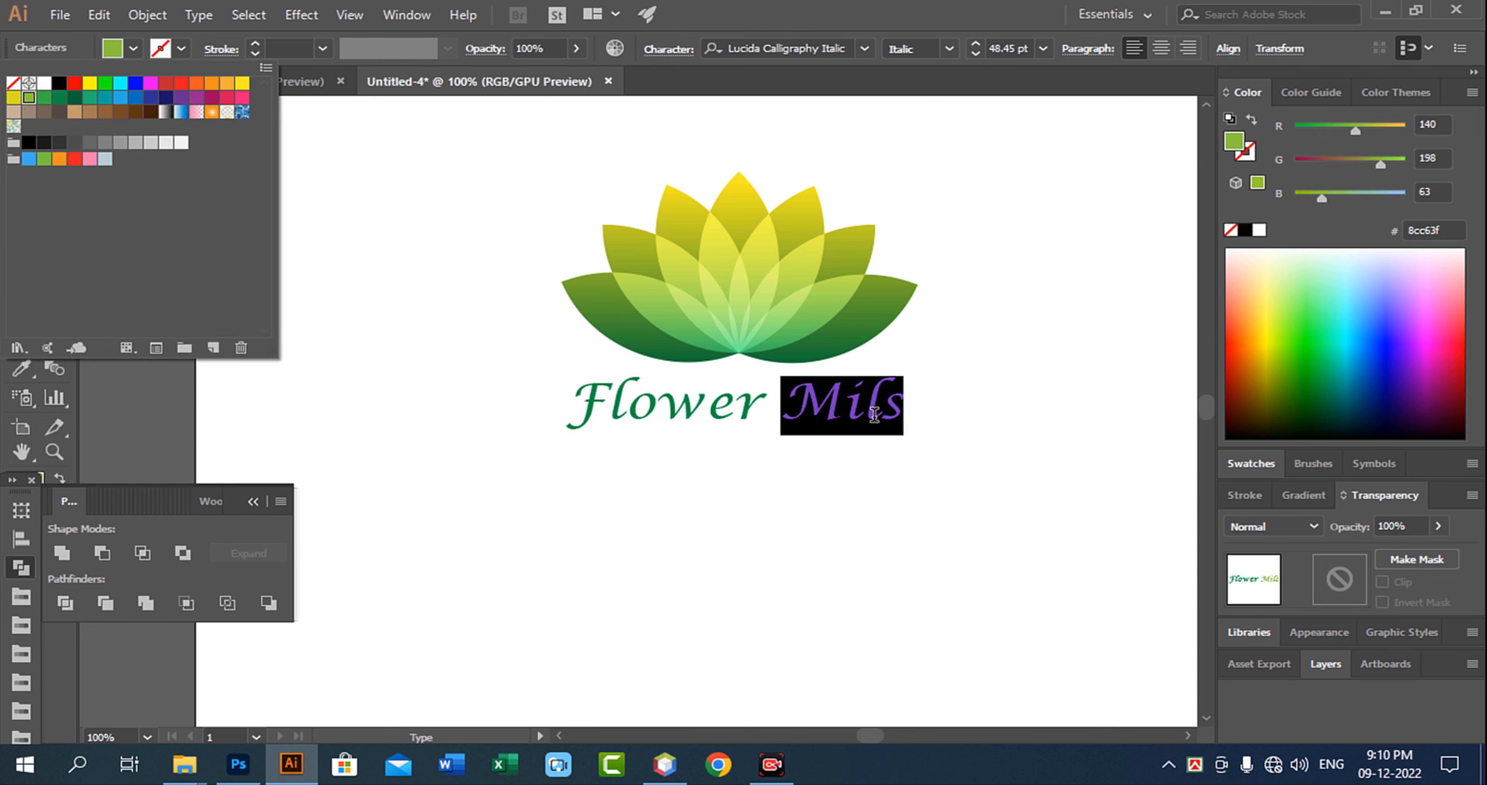
left_click(805, 391)
left_click(774, 385)
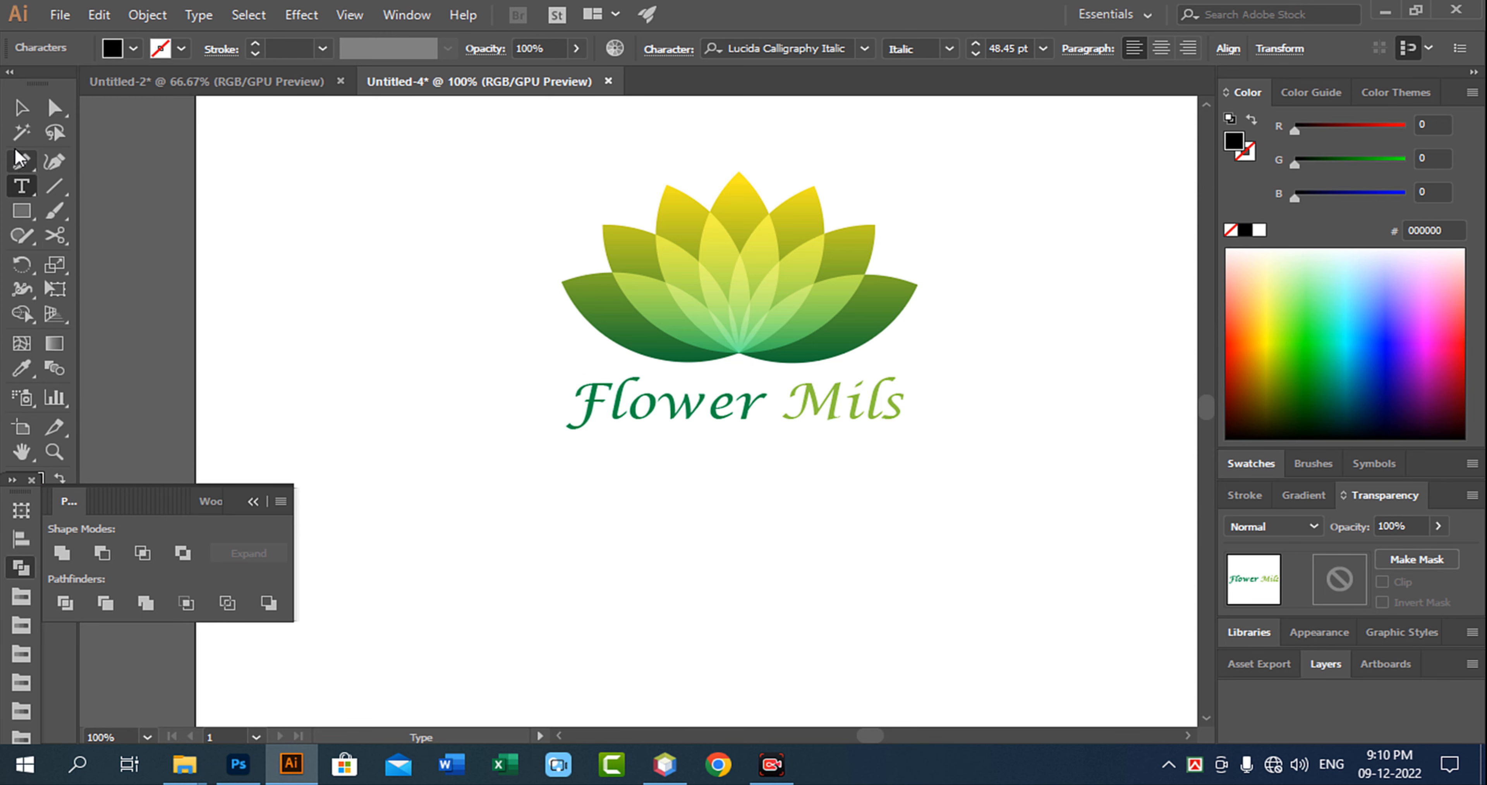
left_click(23, 110)
left_click(694, 451)
Enlarge the "Flower Mils" text from its lower corners to about 51.5 pt, roughly matching the flower's width.
left_click_drag(810, 460, 780, 492)
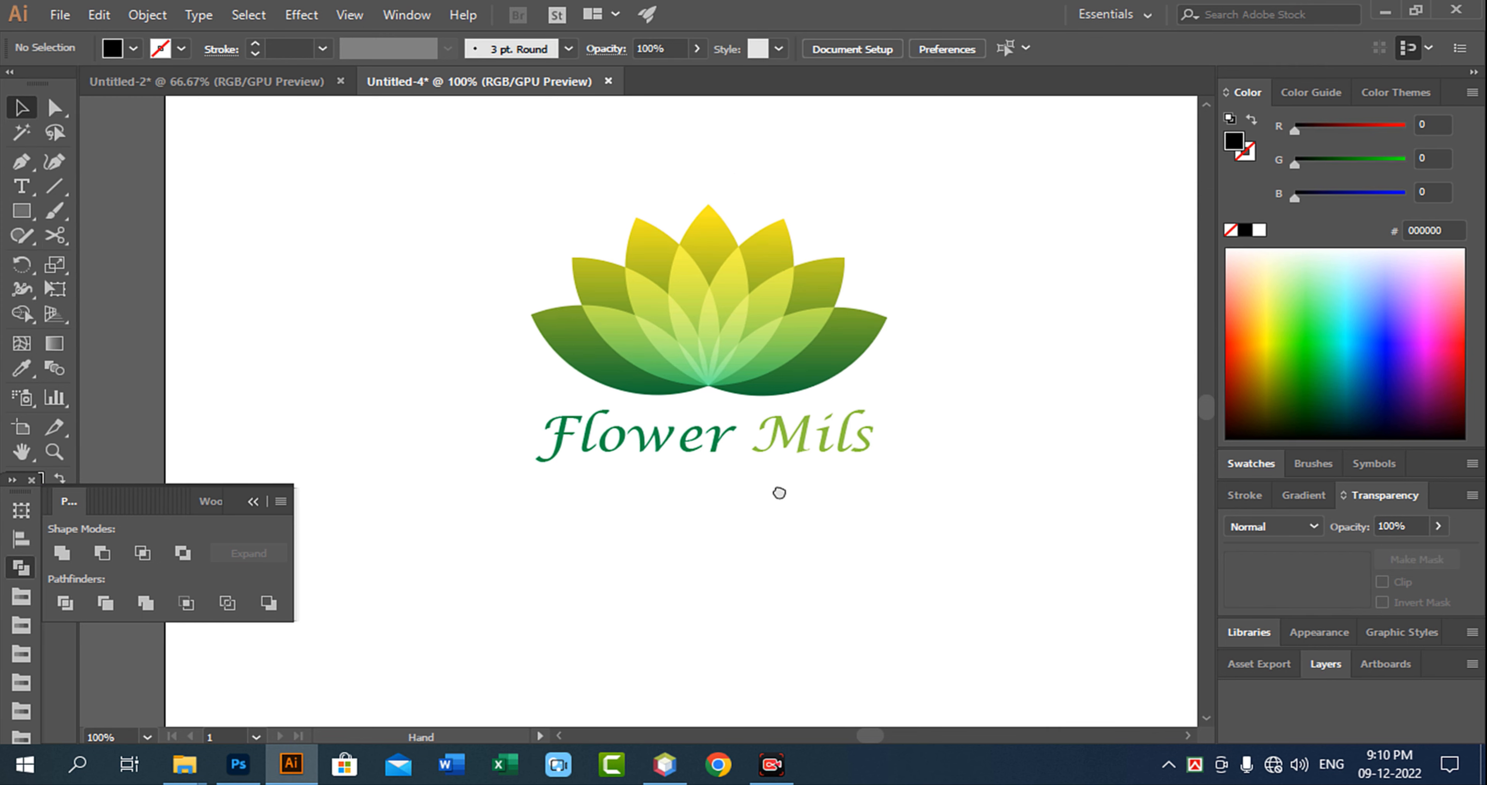
left_click(801, 478)
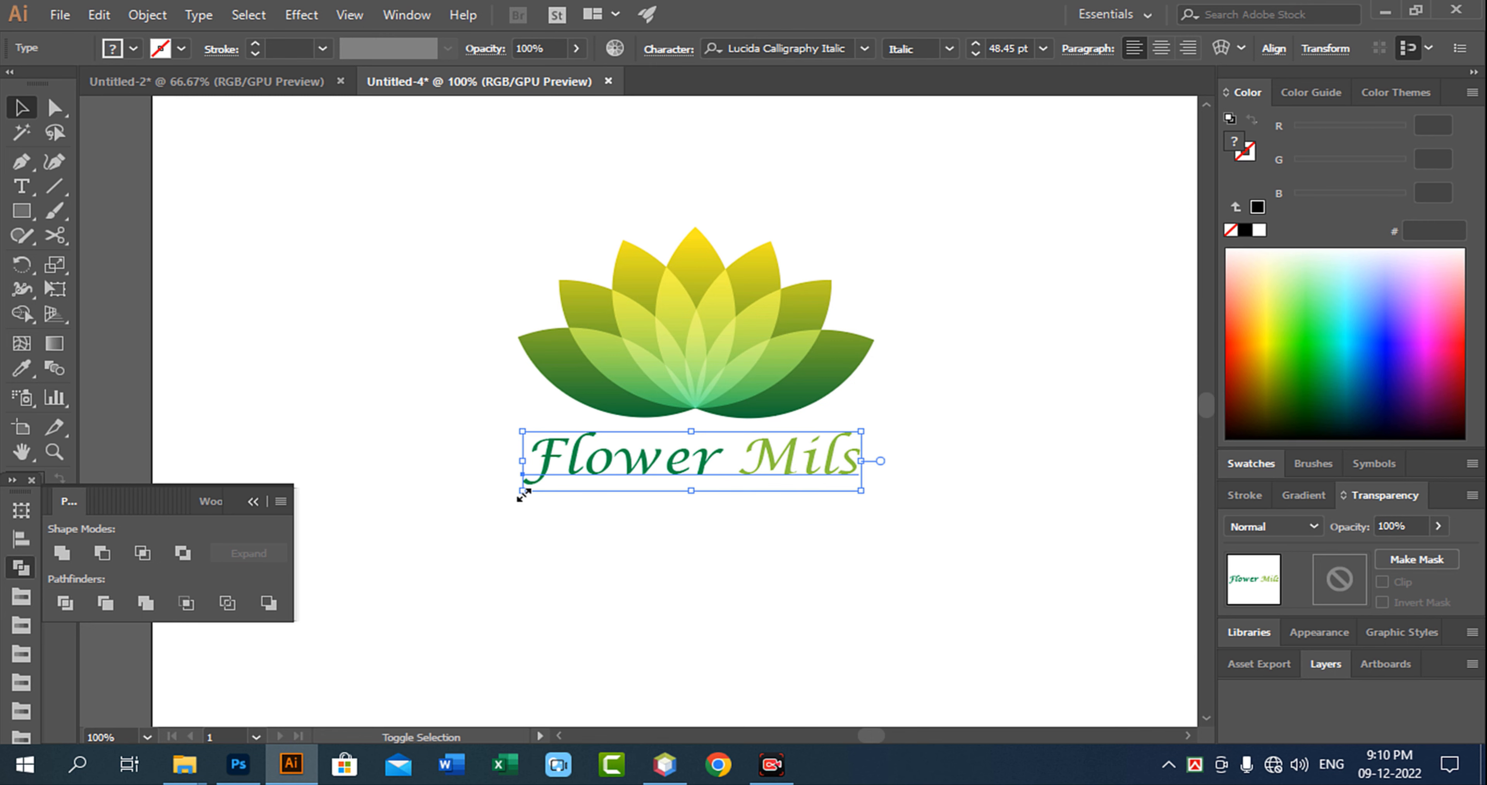
left_click_drag(522, 493, 506, 494)
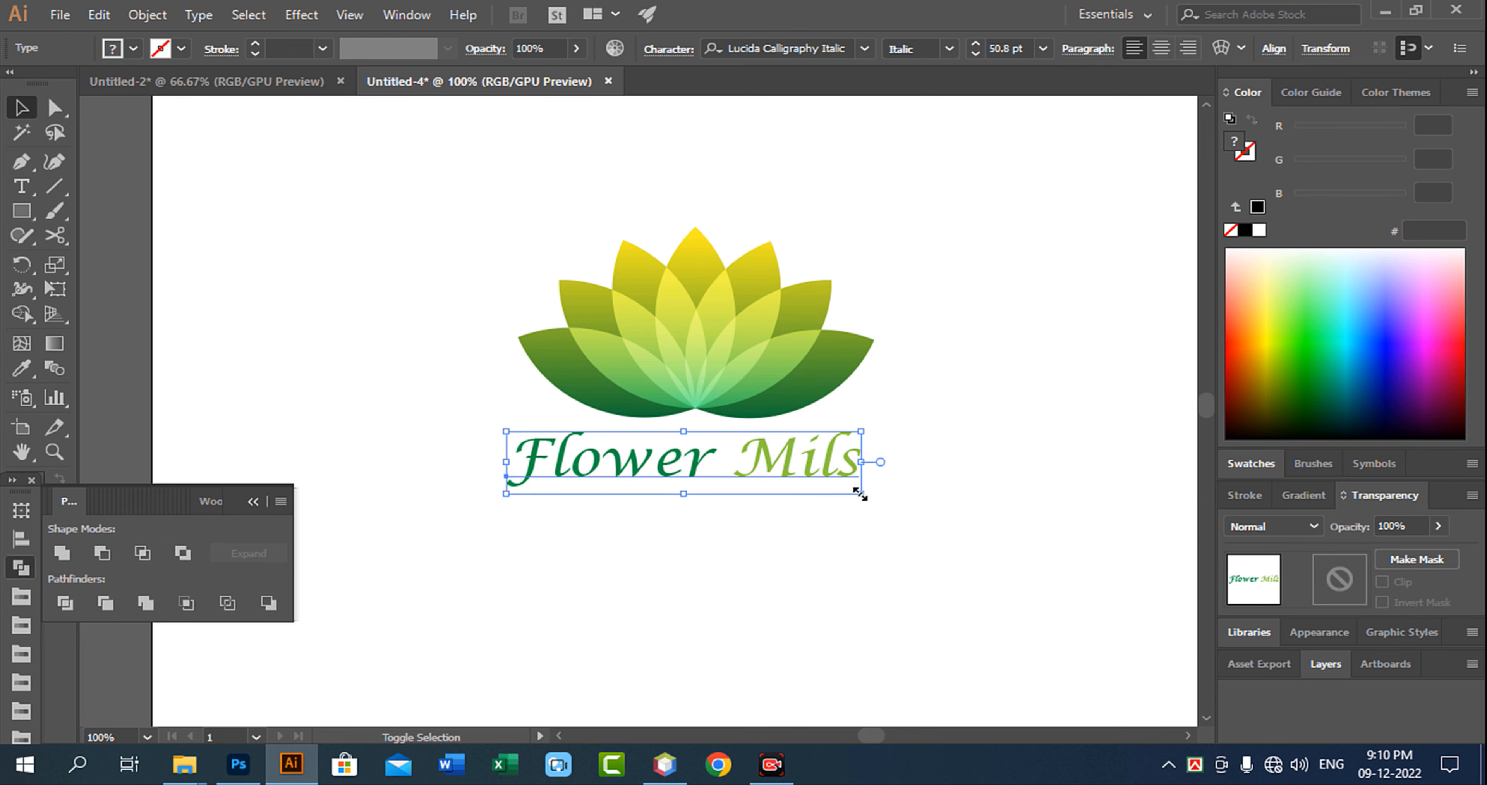
left_click_drag(860, 494, 866, 496)
left_click(970, 547)
Nudge the "Flower Mils" text up closer to the flower and one increment to the right.
left_click_drag(944, 438, 960, 461)
left_click(854, 500)
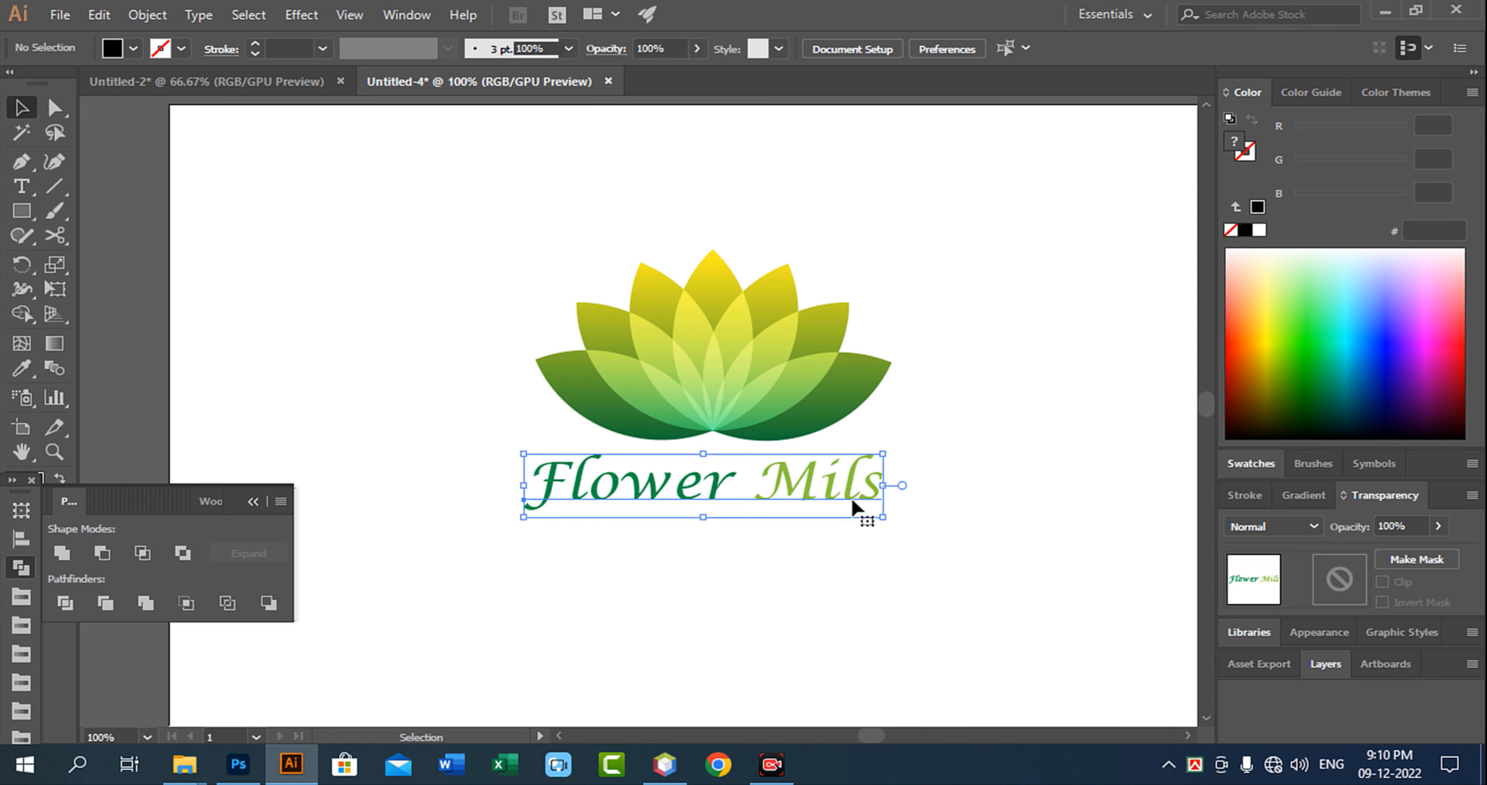
key("Up")
key("Up")
key("Up")
key("Up")
key("Up")
key("Right")
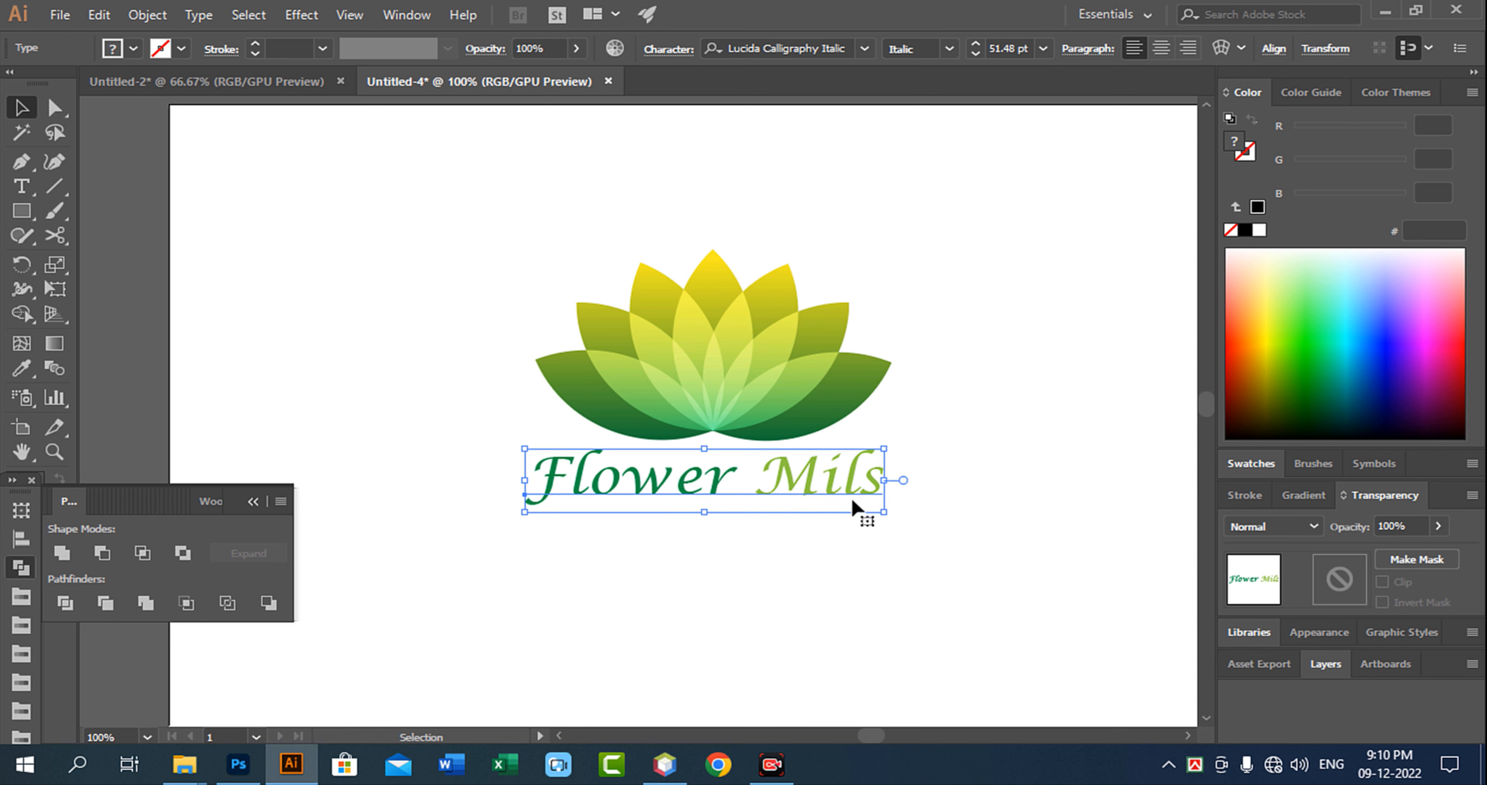
key("Up")
key("Up")
key("Up")
key("Up")
left_click(975, 562)
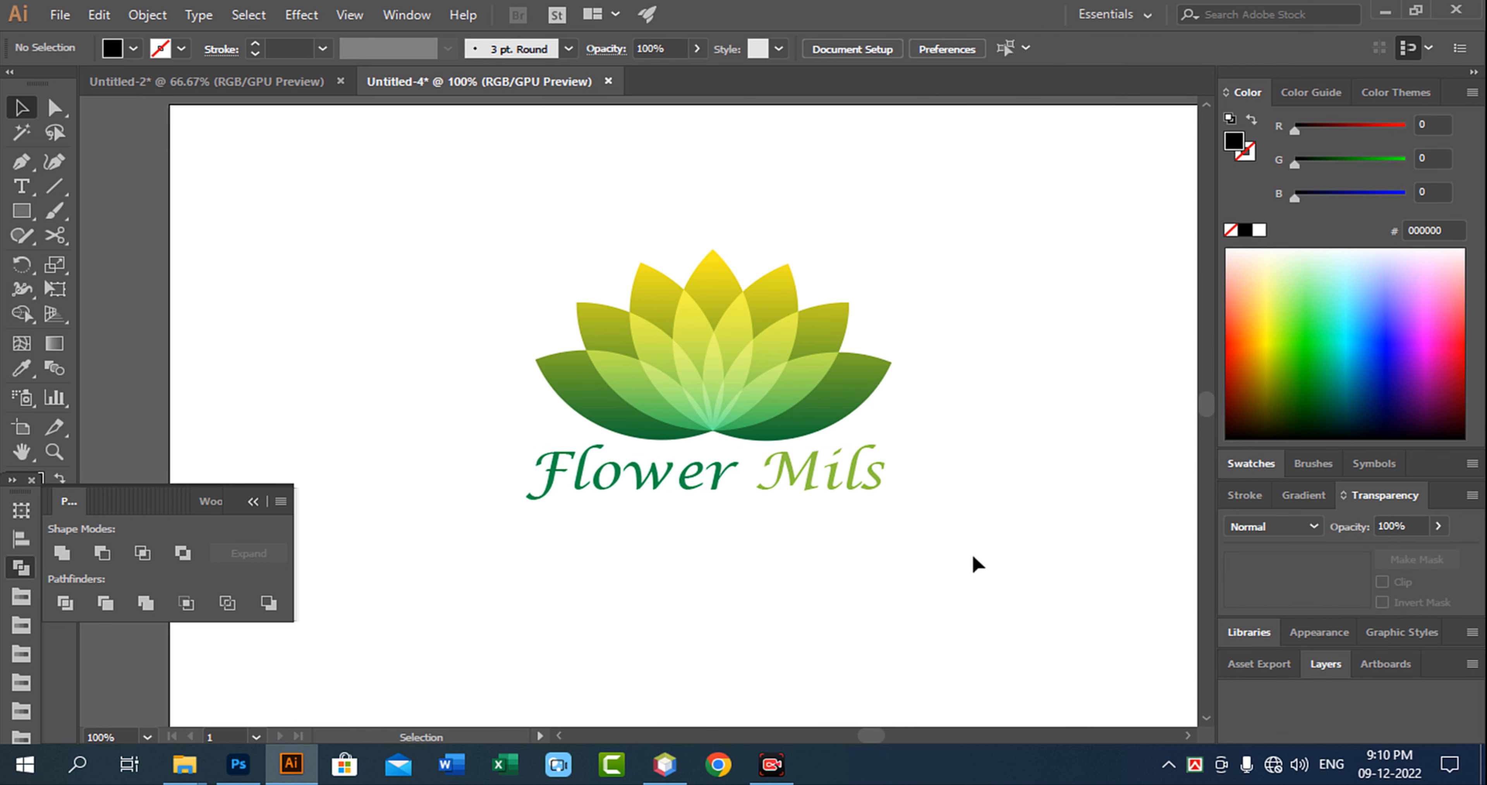
left_click(830, 490)
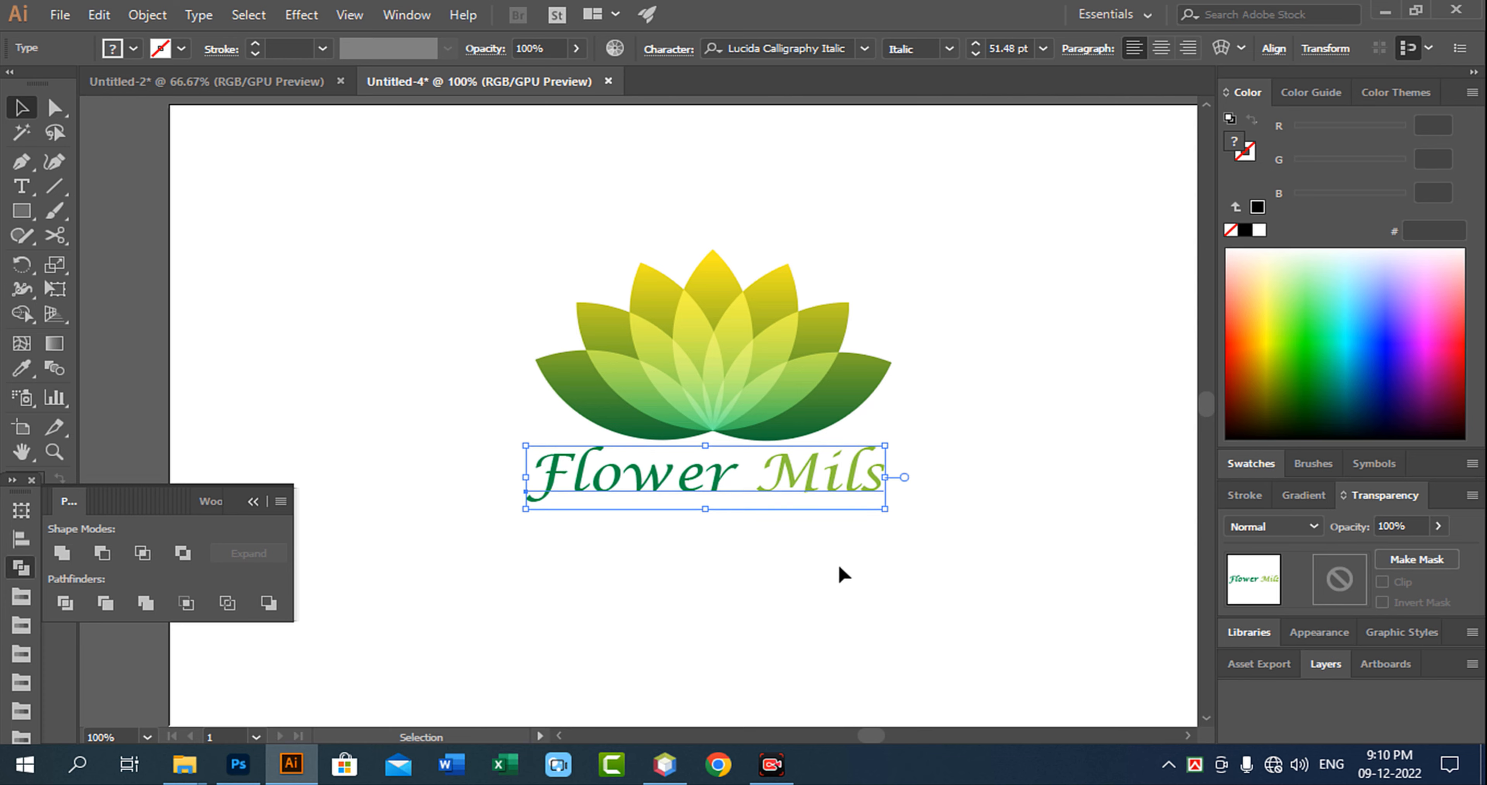
left_click(840, 570)
left_click_drag(442, 215, 1091, 615)
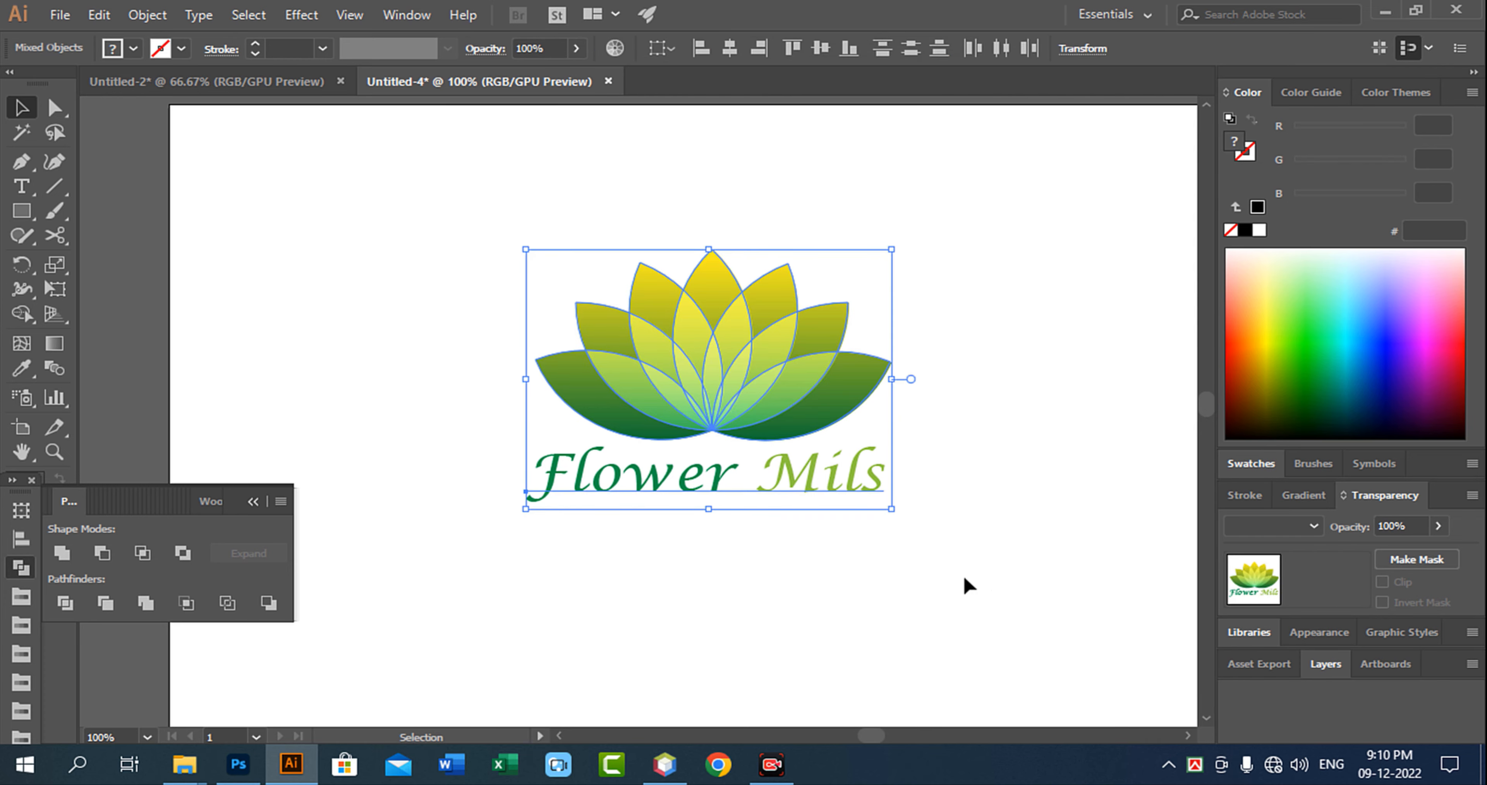
left_click(536, 669)
Switch to Photoshop and close LOGO1.psb and MODERN 3D LOGO MOCKUP.psd without saving changes.
left_click(239, 765)
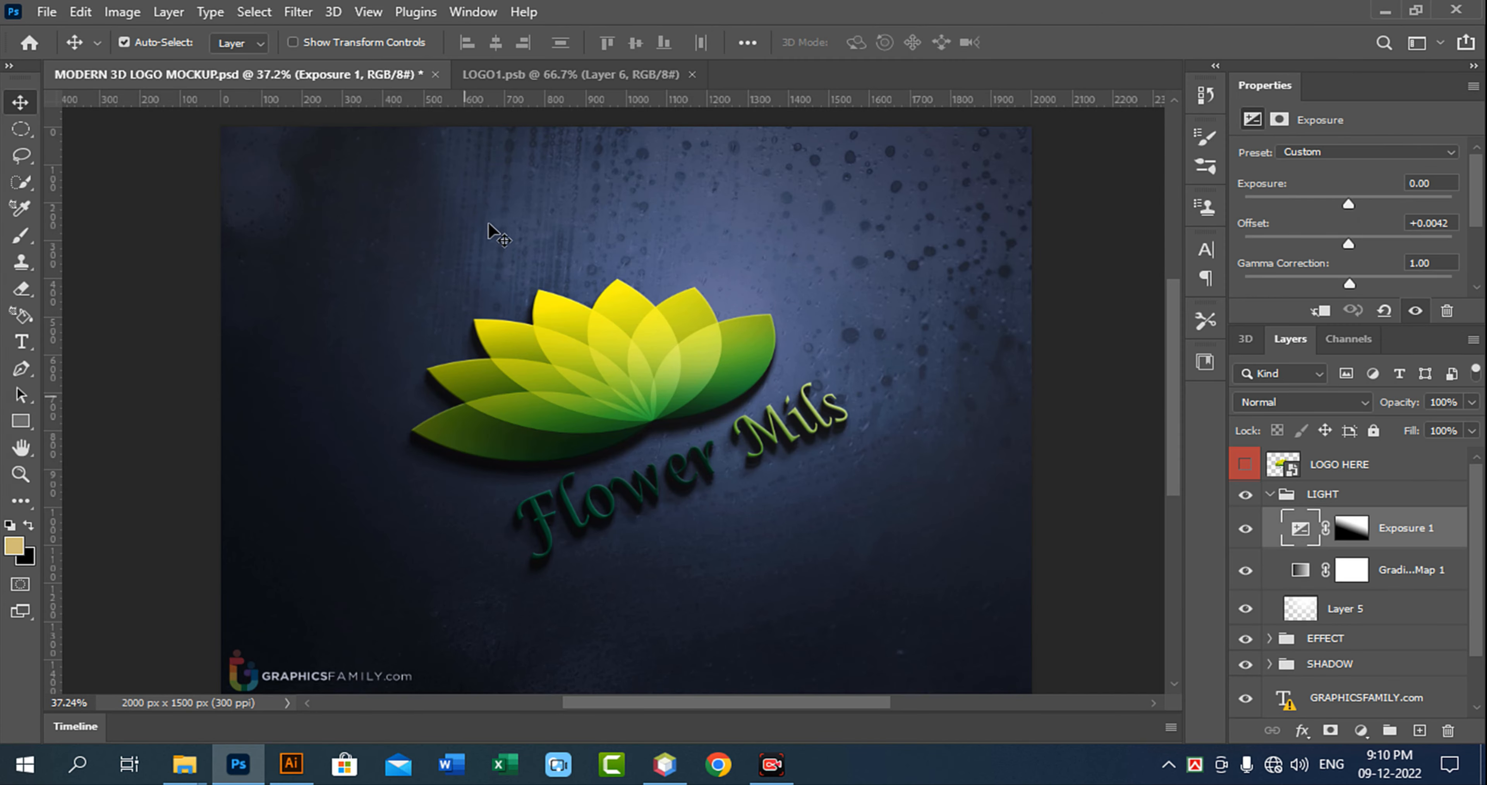
left_click(692, 75)
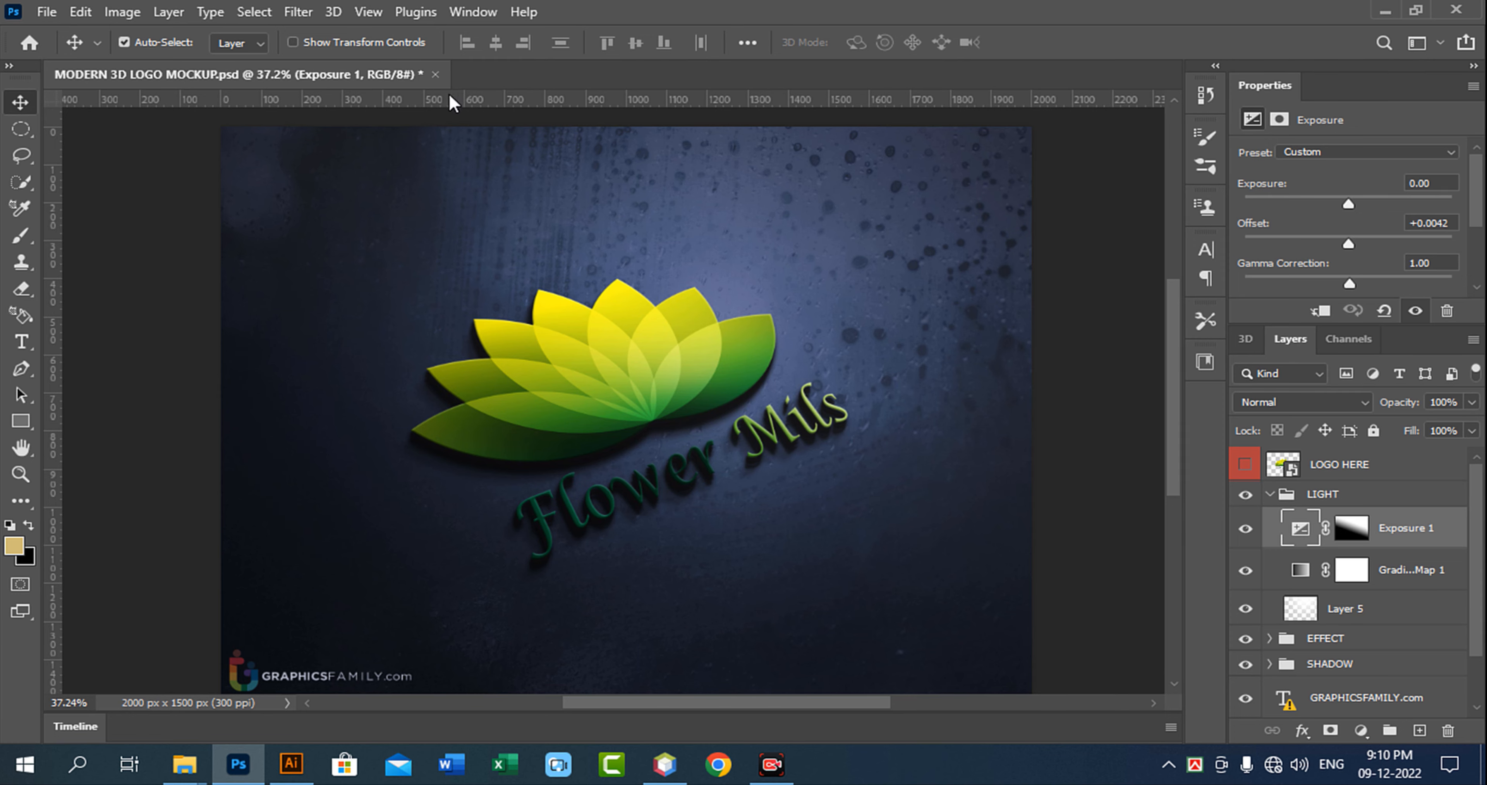
left_click(437, 75)
left_click(726, 295)
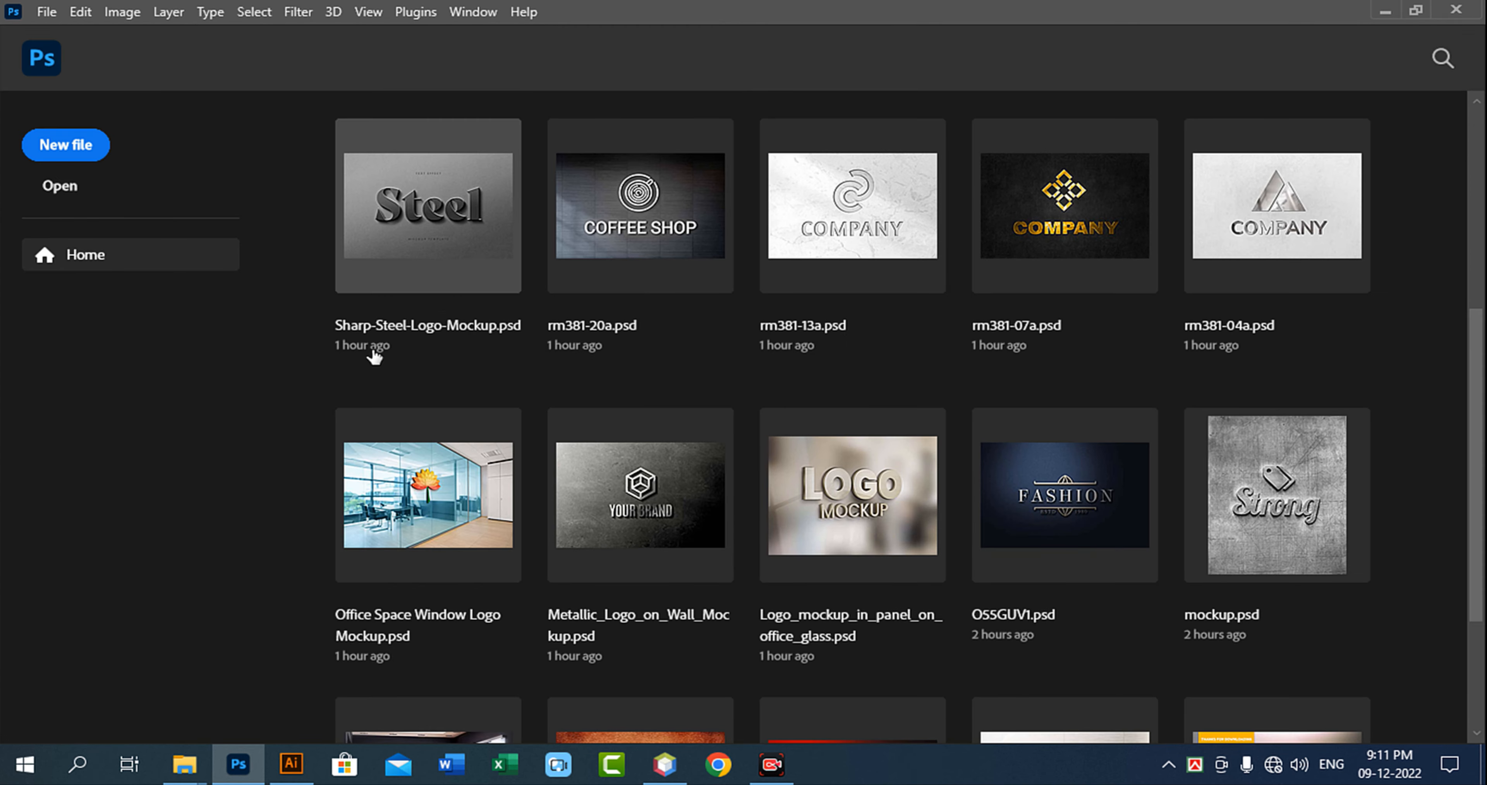
Open MODERN 3D LOGO MOCKUP.psd from the recent files and open the contents of its LOGO HERE smart object.
scroll(651, 384, "down", 3)
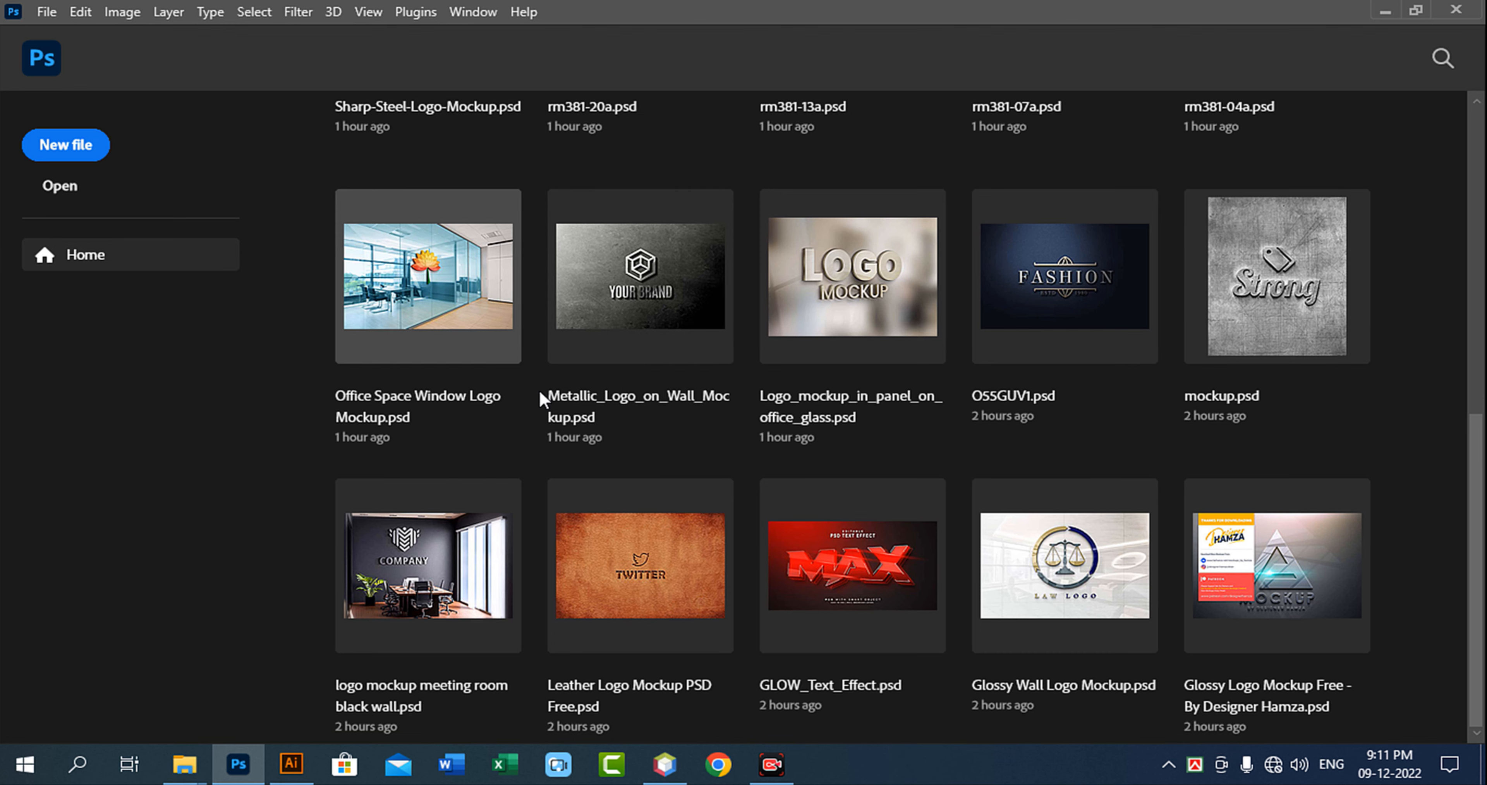
scroll(540, 393, "up", 3)
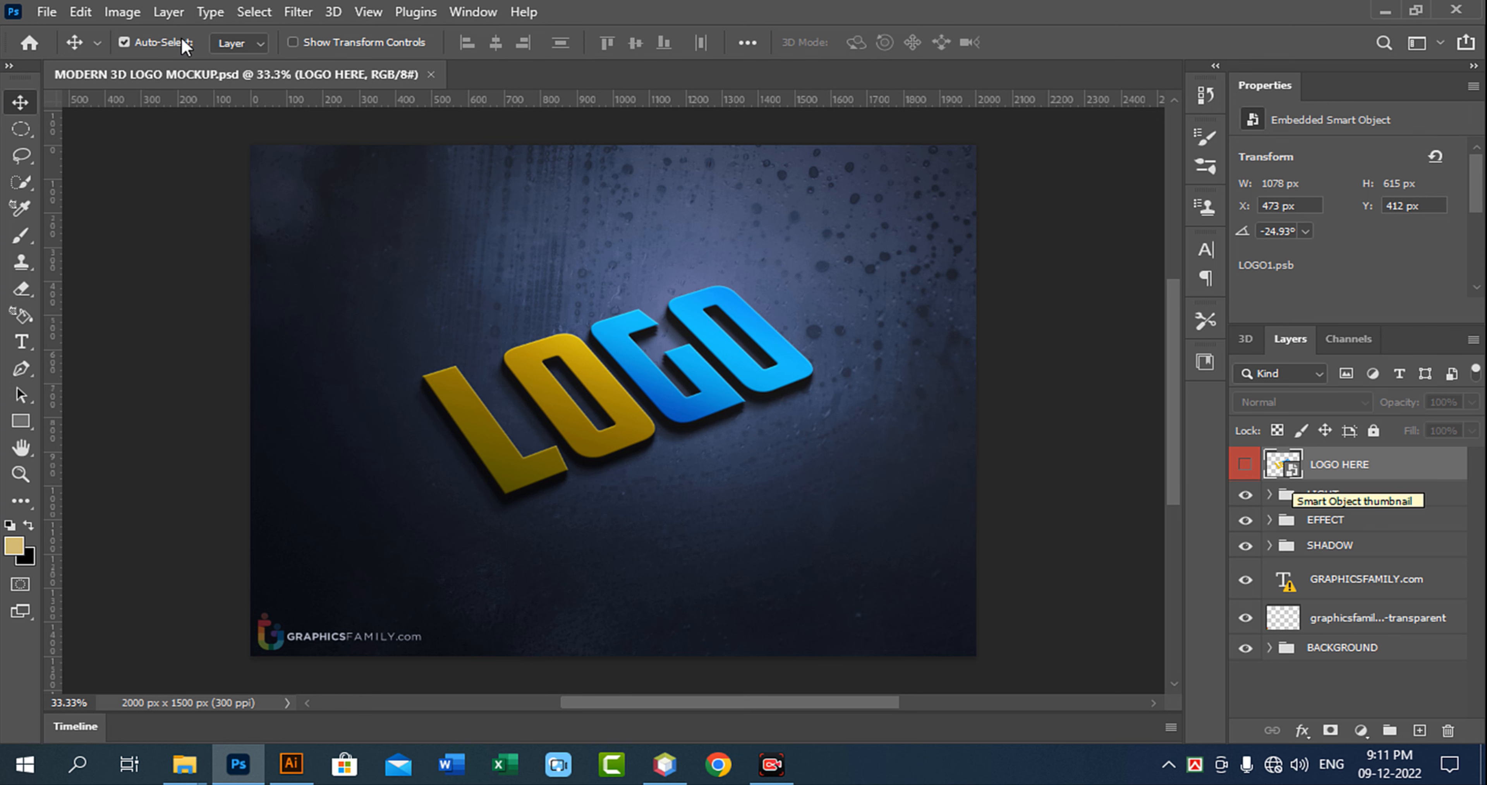
left_click(745, 372)
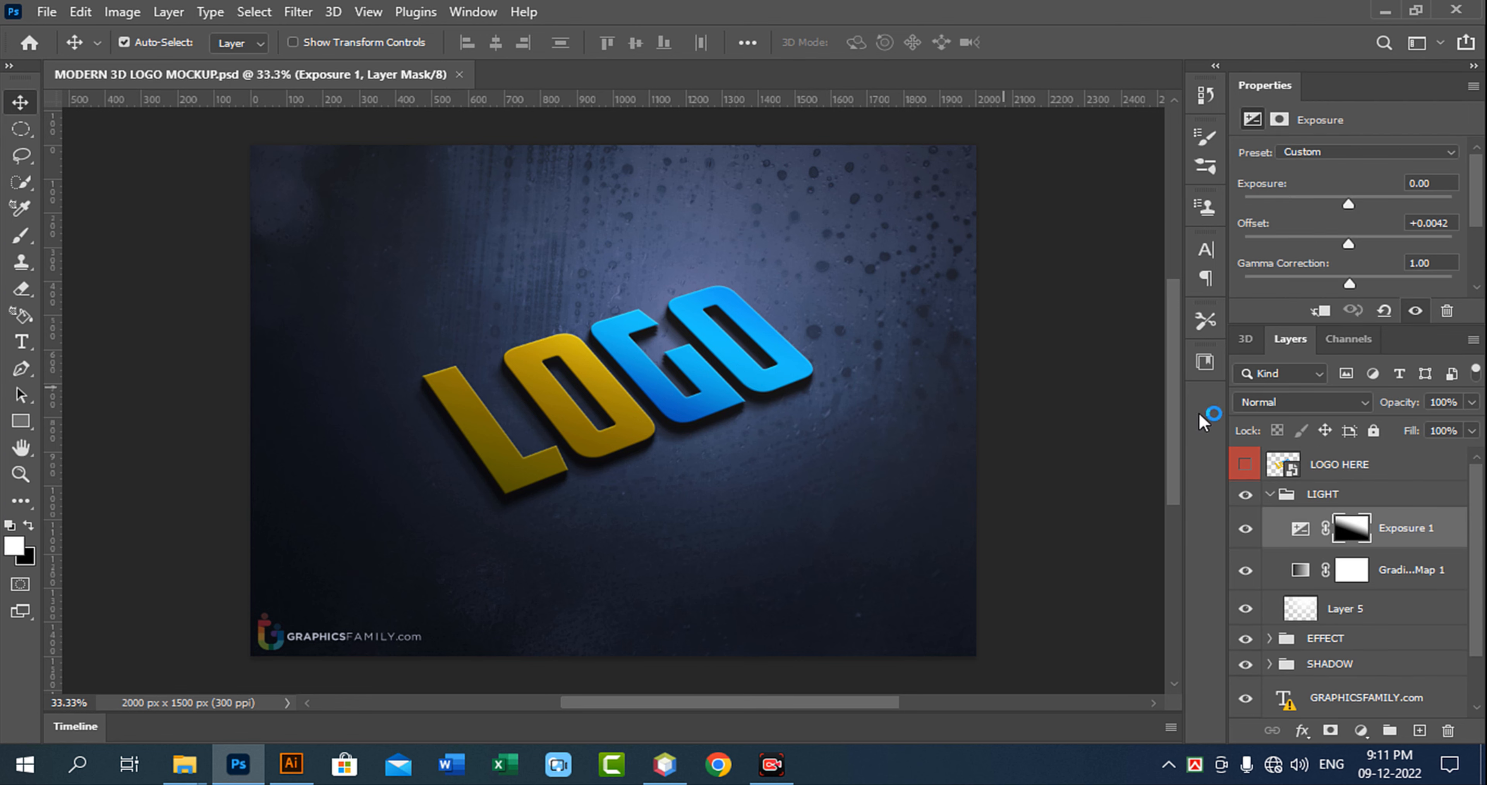
left_click(1284, 469)
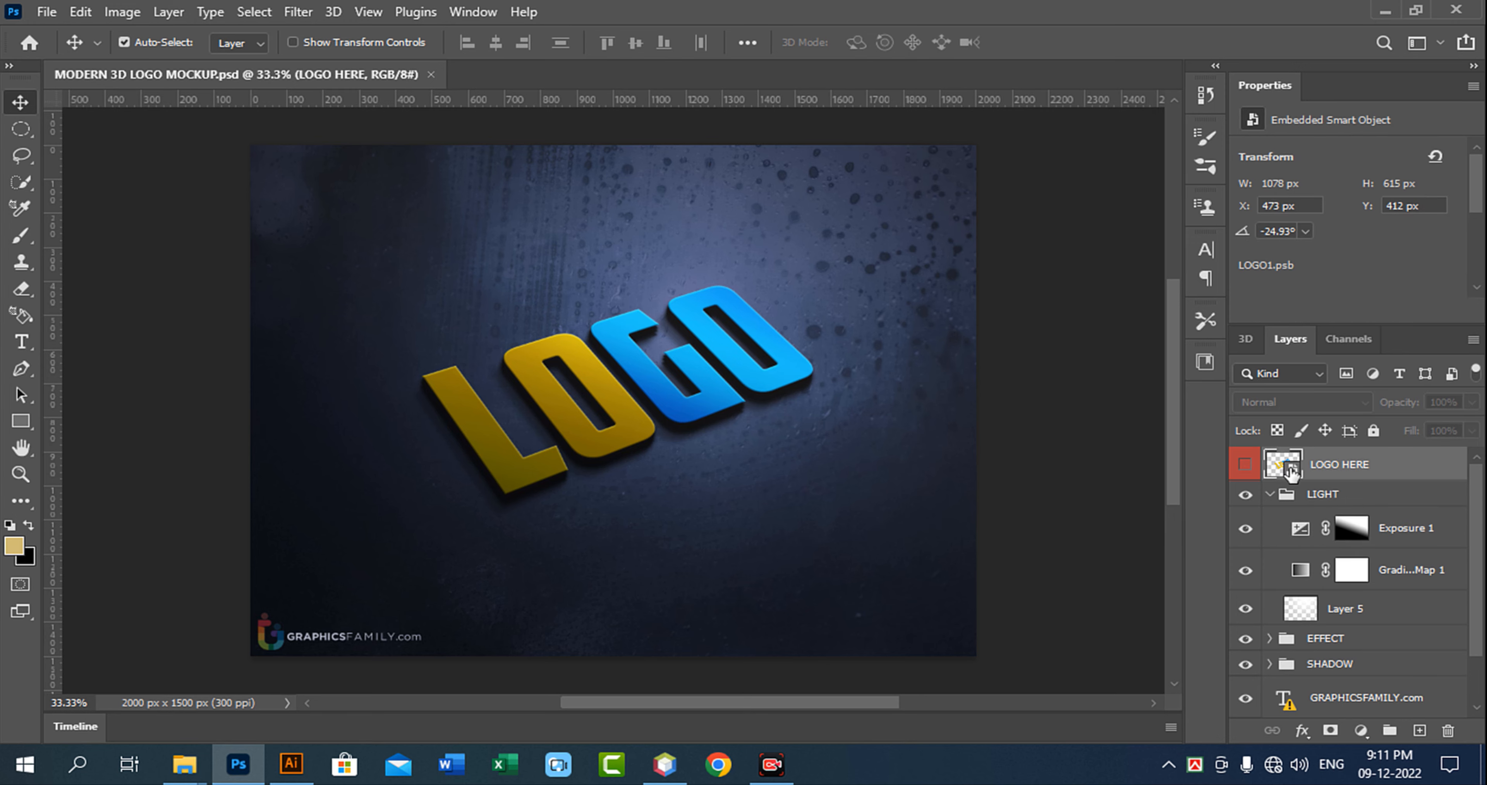
double_click(1291, 471)
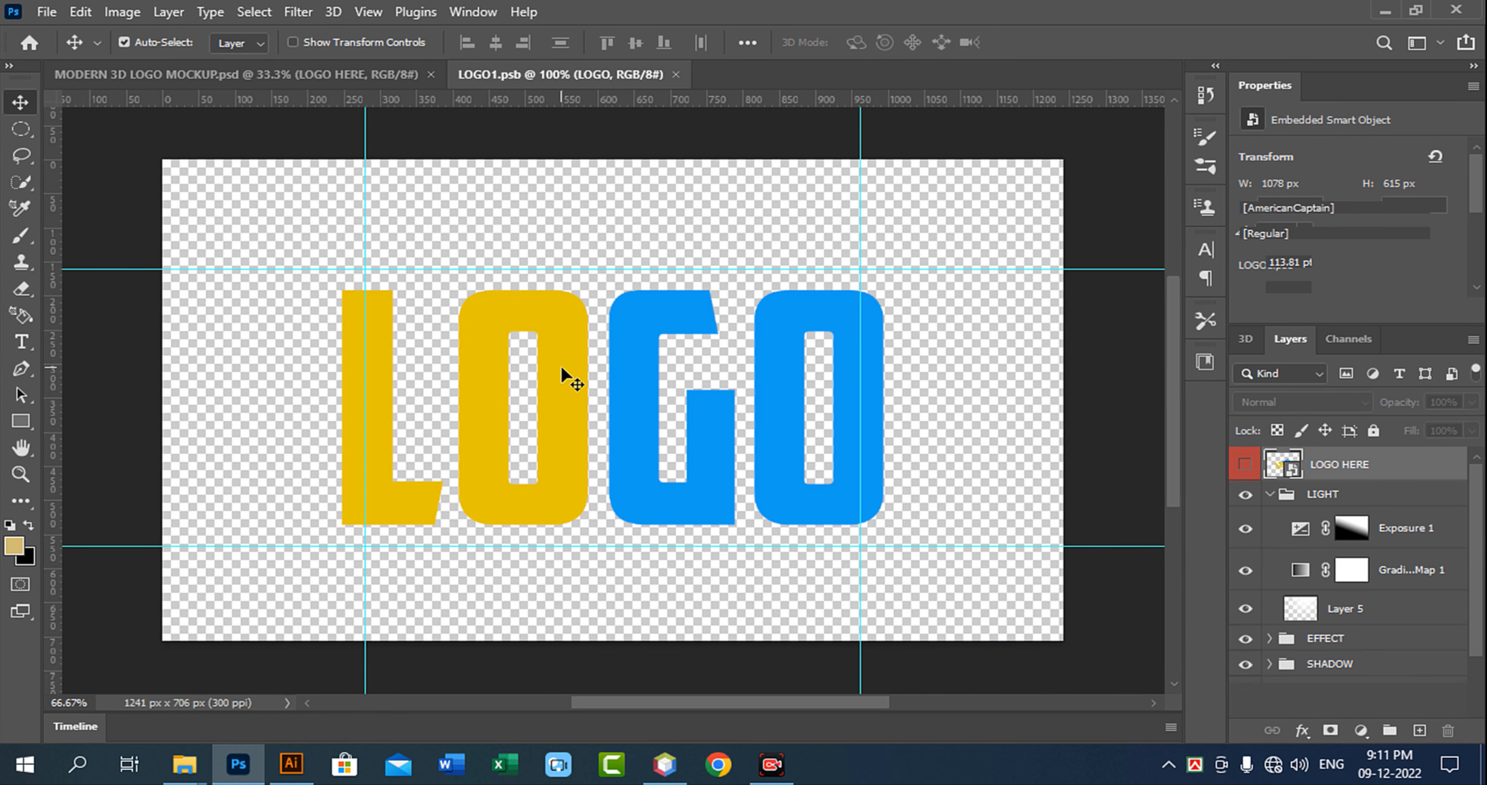
Try shifting the LOGO placeholder text to the right and undo the move.
left_click_drag(558, 372, 635, 363)
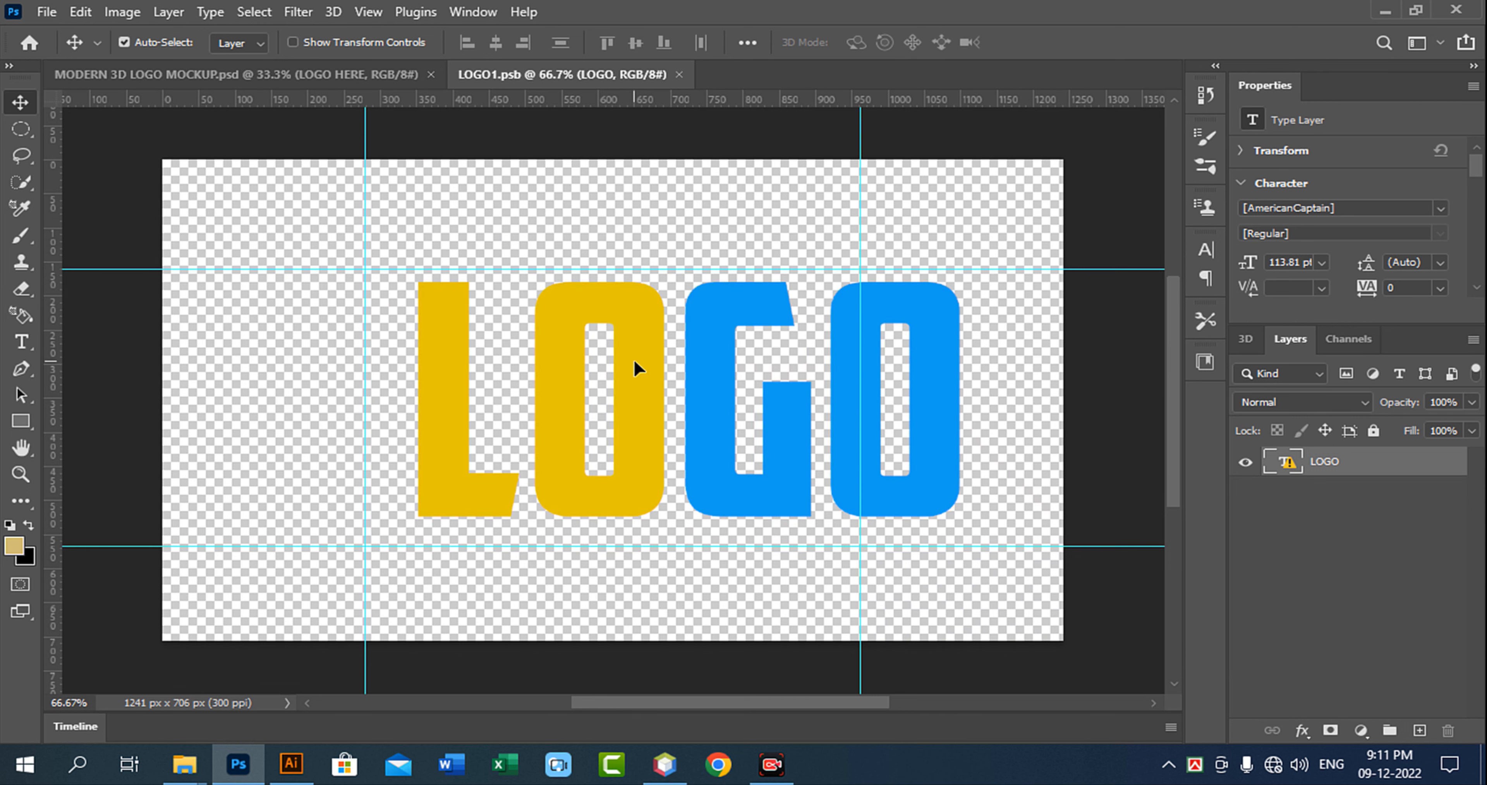
key("ctrl+z")
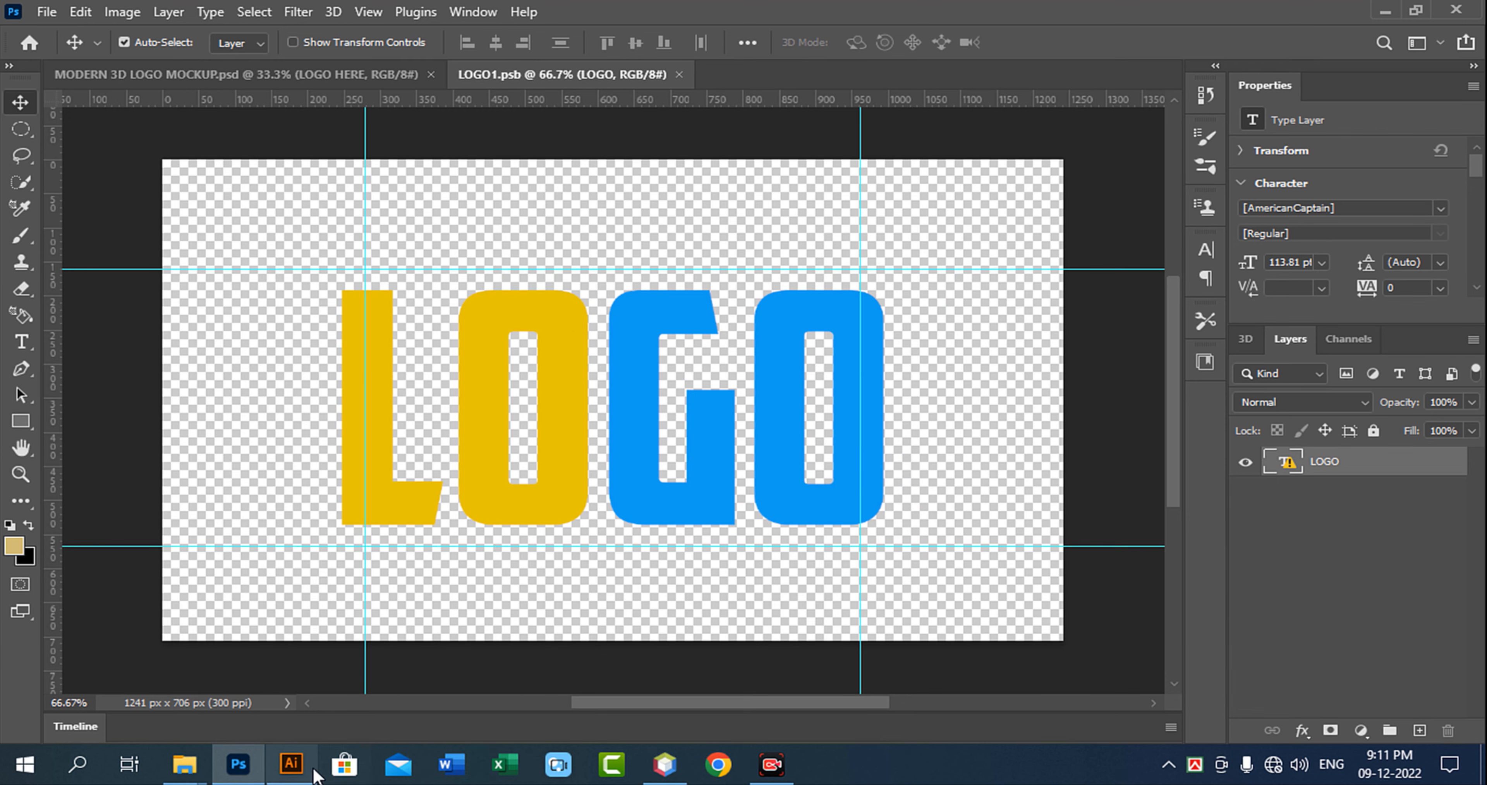
Switch to Illustrator and copy the whole flower together with its "Flower Mils" caption.
left_click(292, 765)
left_click_drag(437, 218, 1076, 577)
left_click(101, 23)
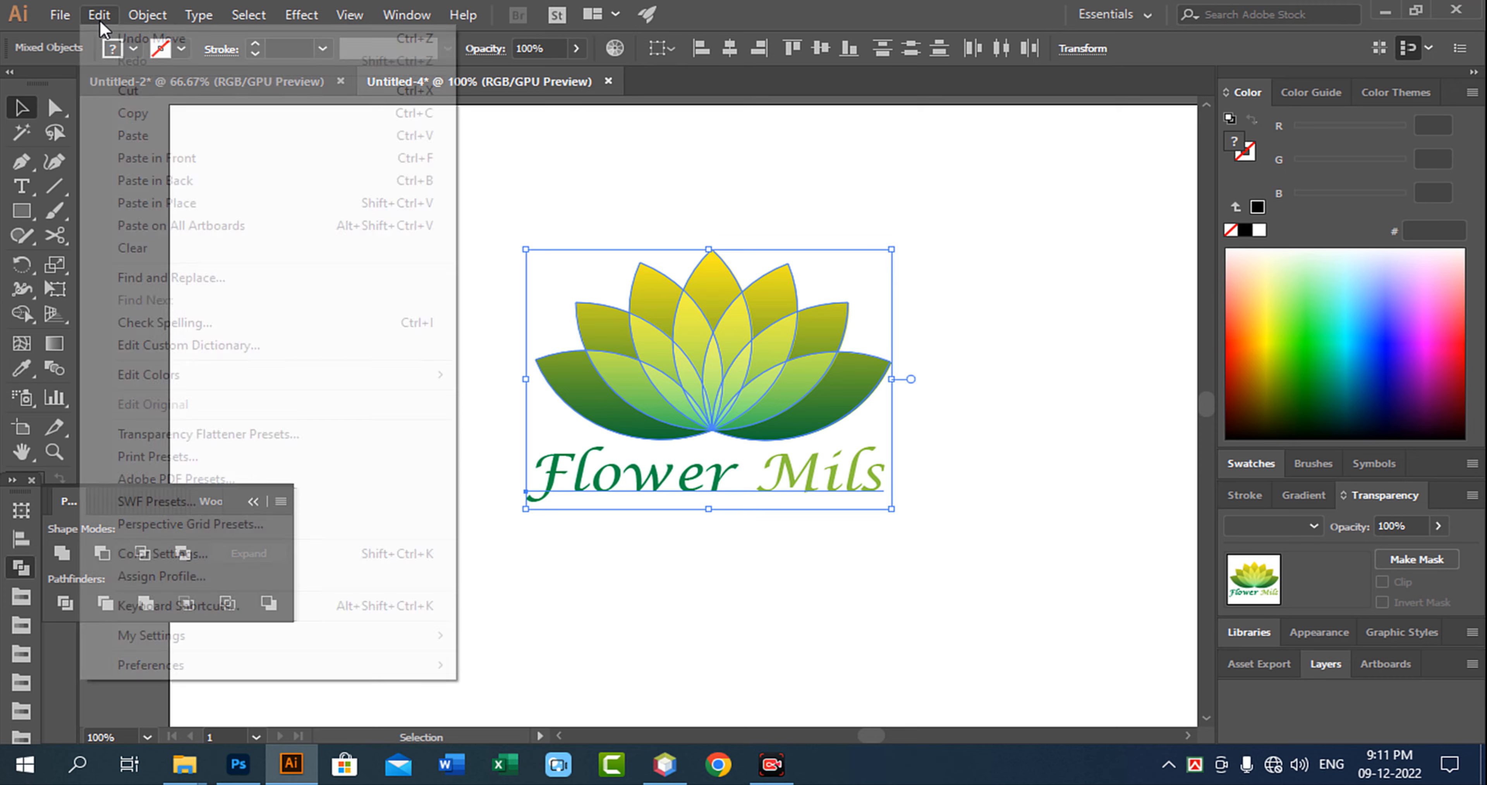
left_click(87, 109)
Switch to Photoshop, paste the logo into LOGO1.psb as pixels and scale it down to about 823 × 606 px.
left_click(239, 764)
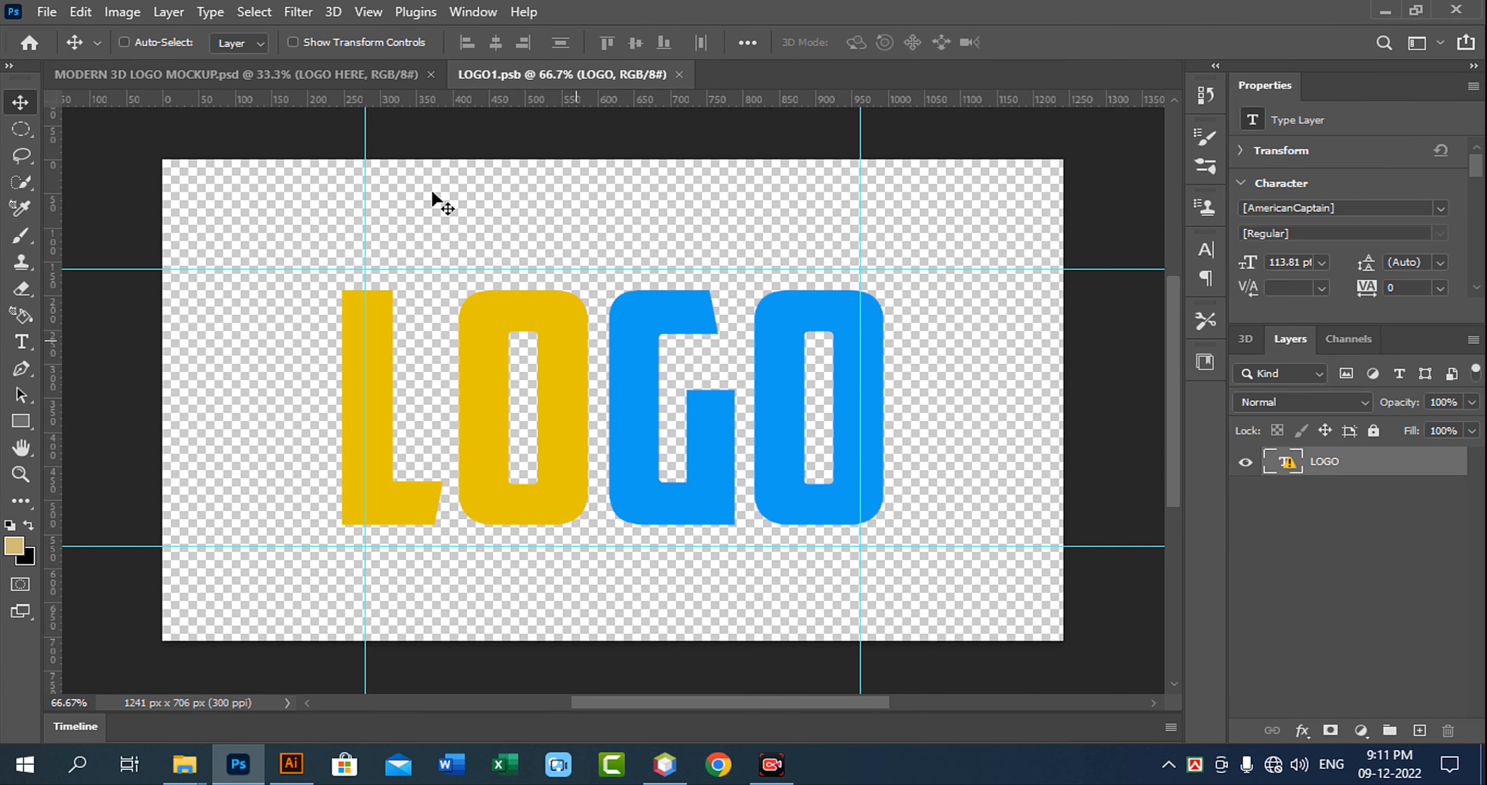
left_click(80, 11)
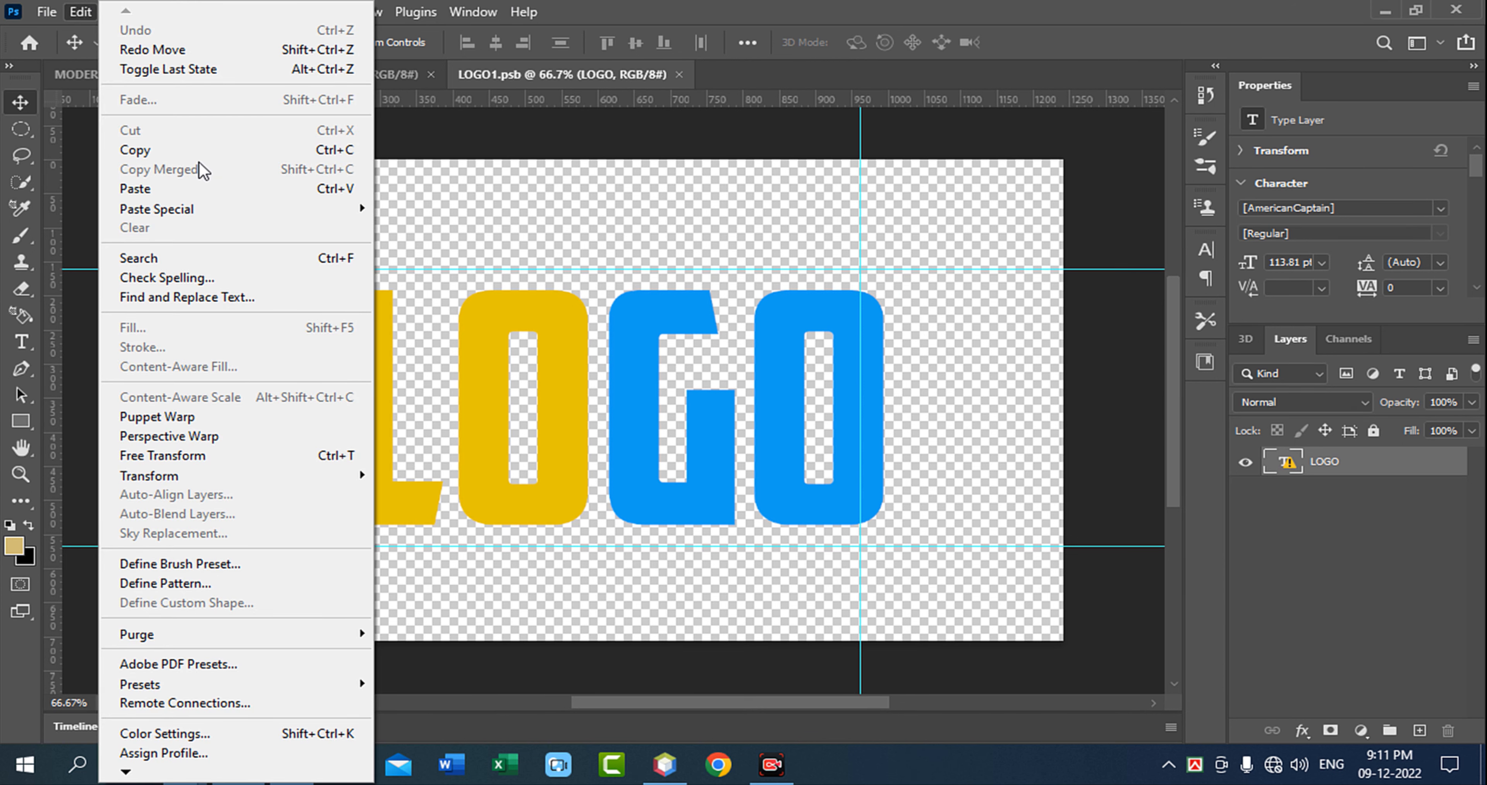
left_click(171, 194)
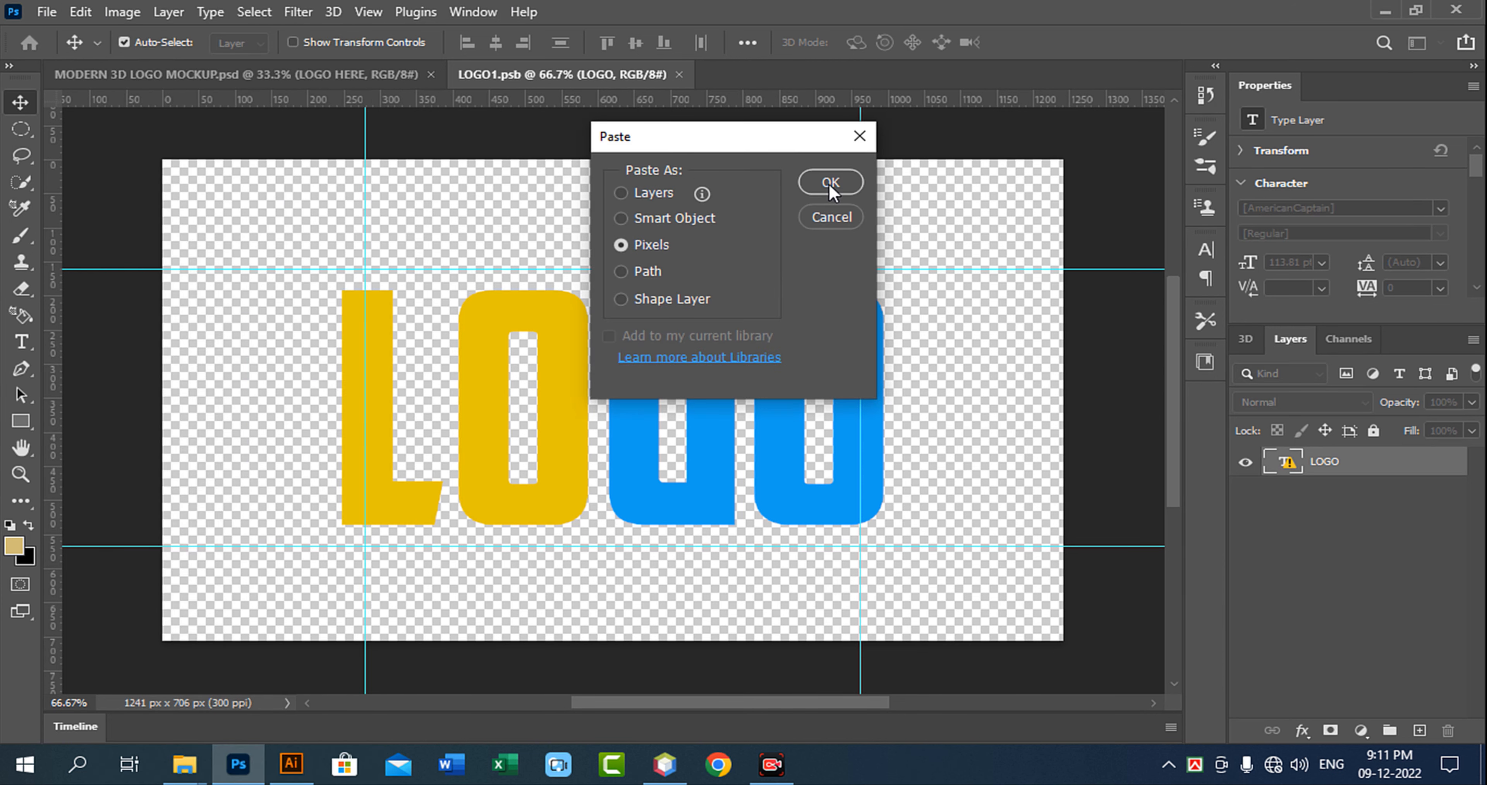
left_click(811, 182)
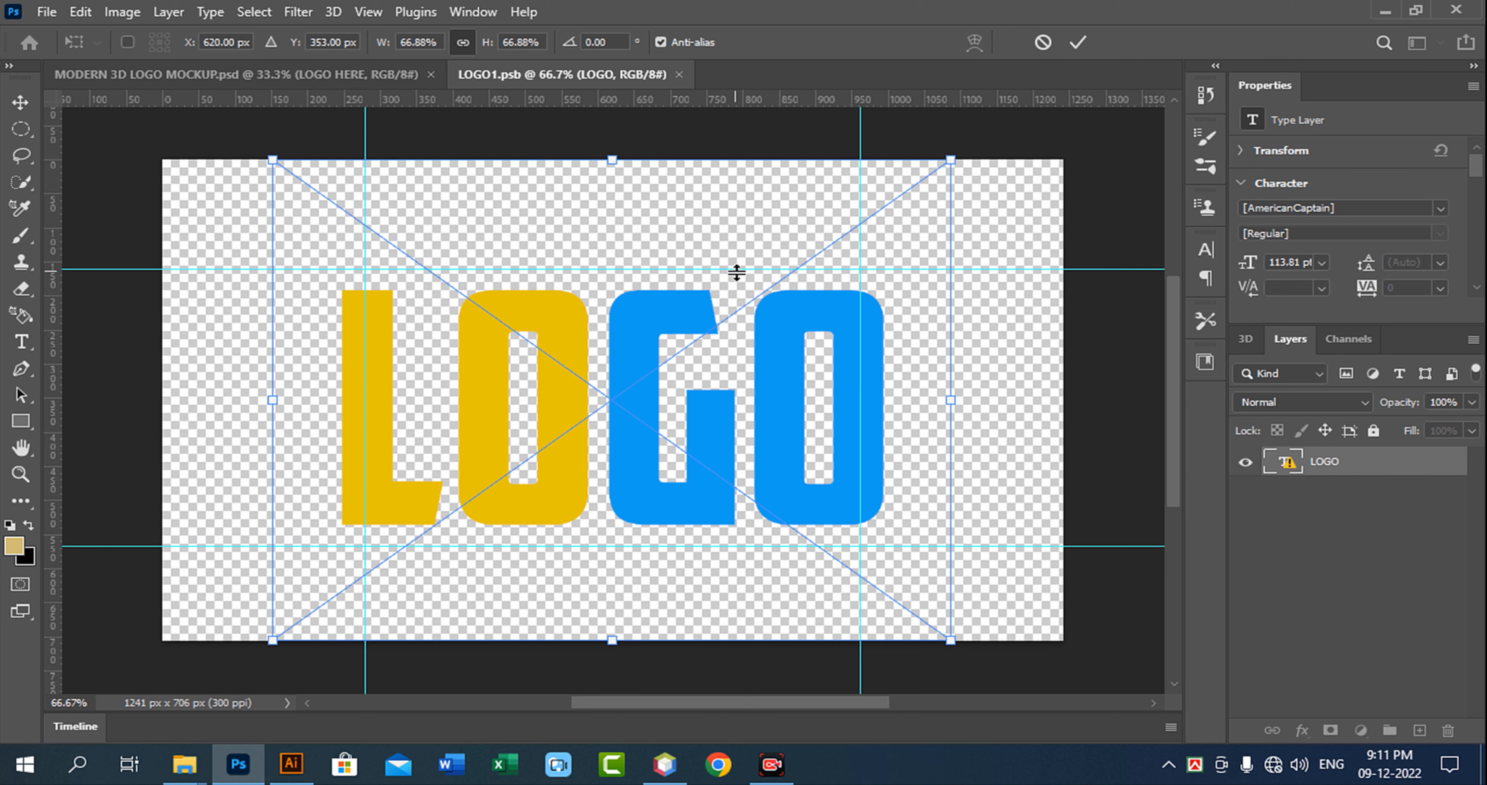
left_click_drag(953, 162, 846, 219)
left_click_drag(679, 294, 495, 310)
Delete the LOGO placeholder text layer from LOGO1.psb.
left_click(817, 308)
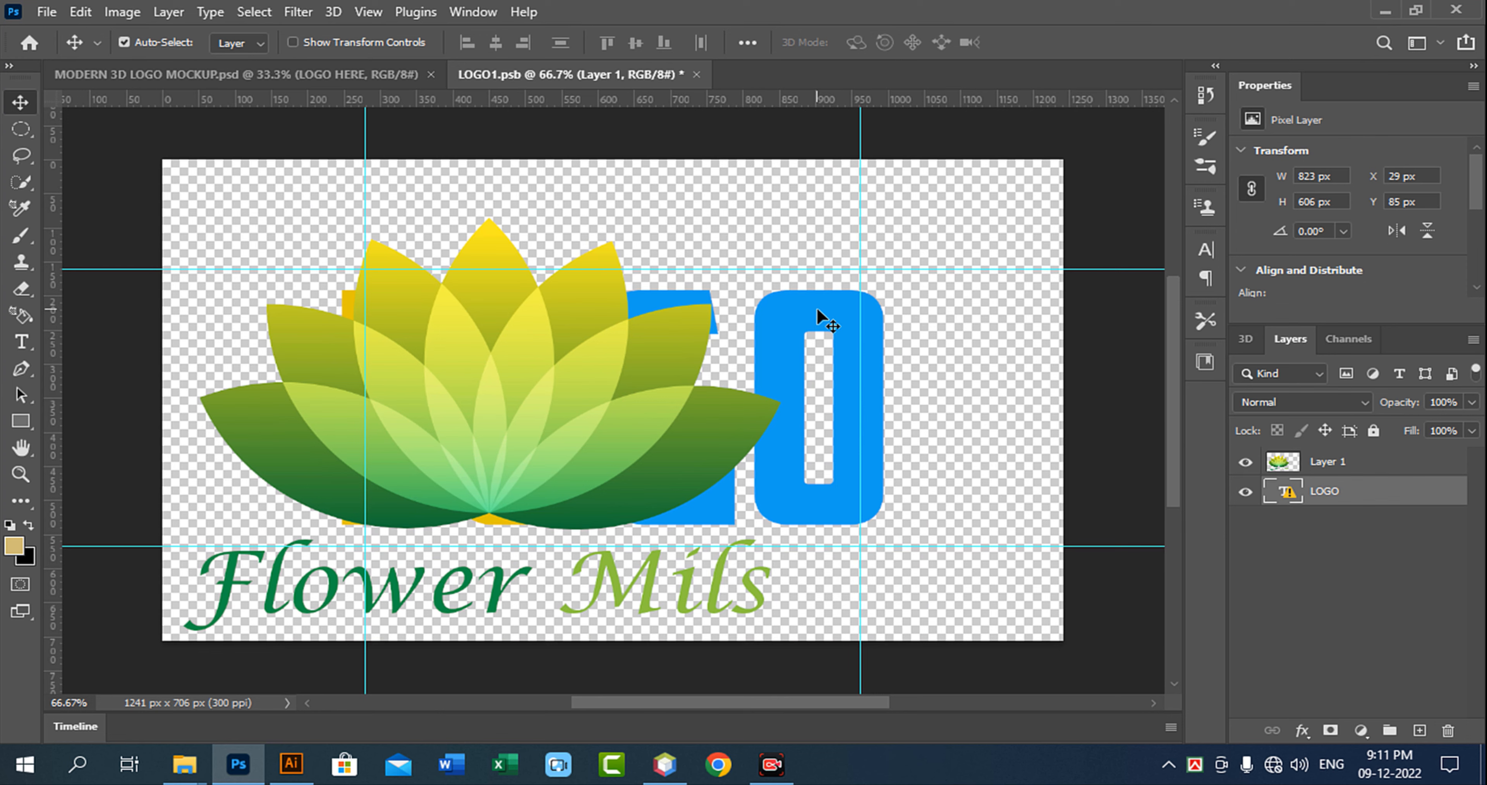
left_click(1448, 731)
left_click(640, 291)
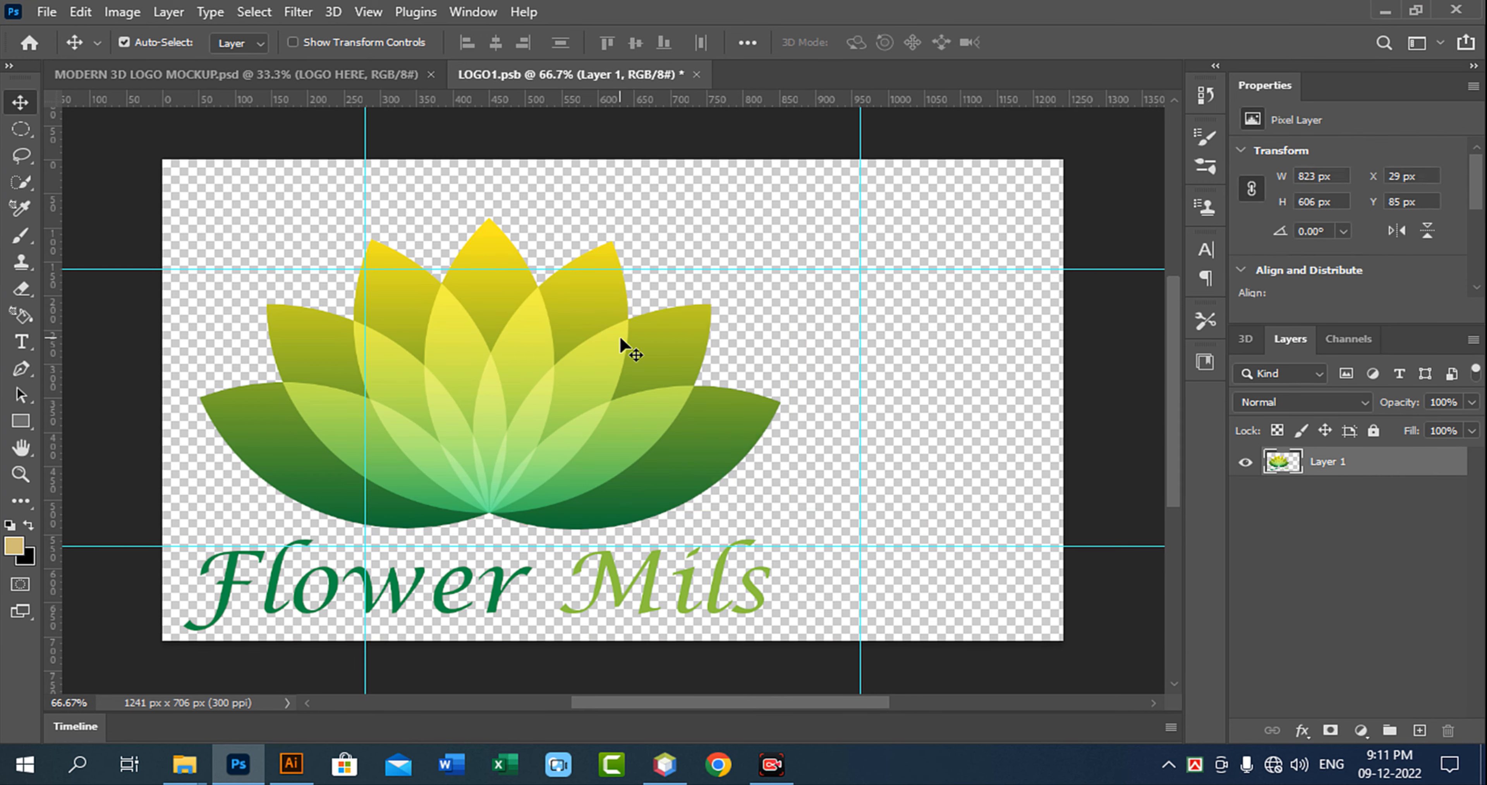
Move the flower logo toward the canvas centre, to about X 185 px and Y 24 px.
left_click_drag(600, 348, 709, 306)
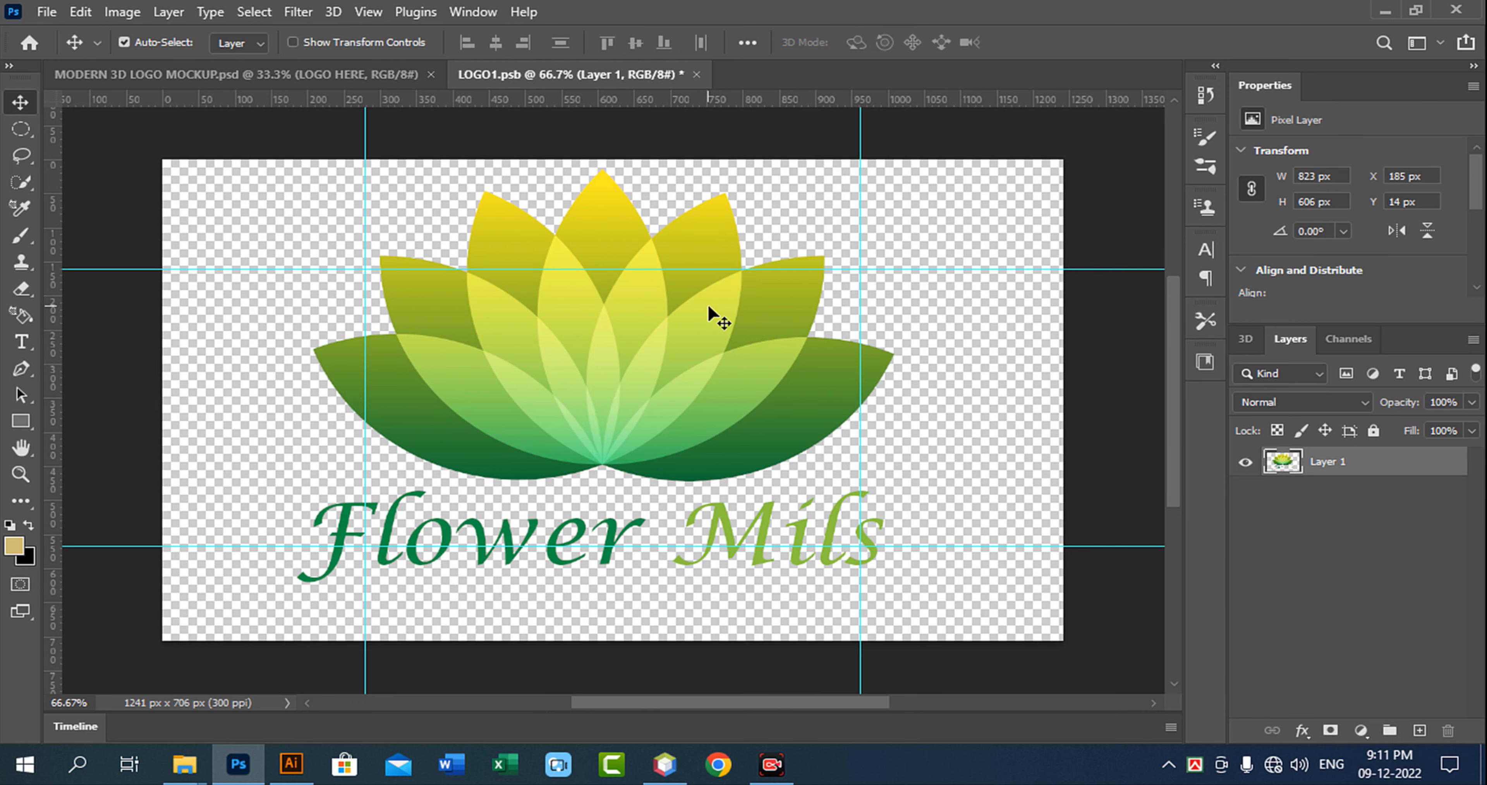
key("Down")
key("Down")
key("Down")
key("Down")
key("Down")
key("Down")
key("Down")
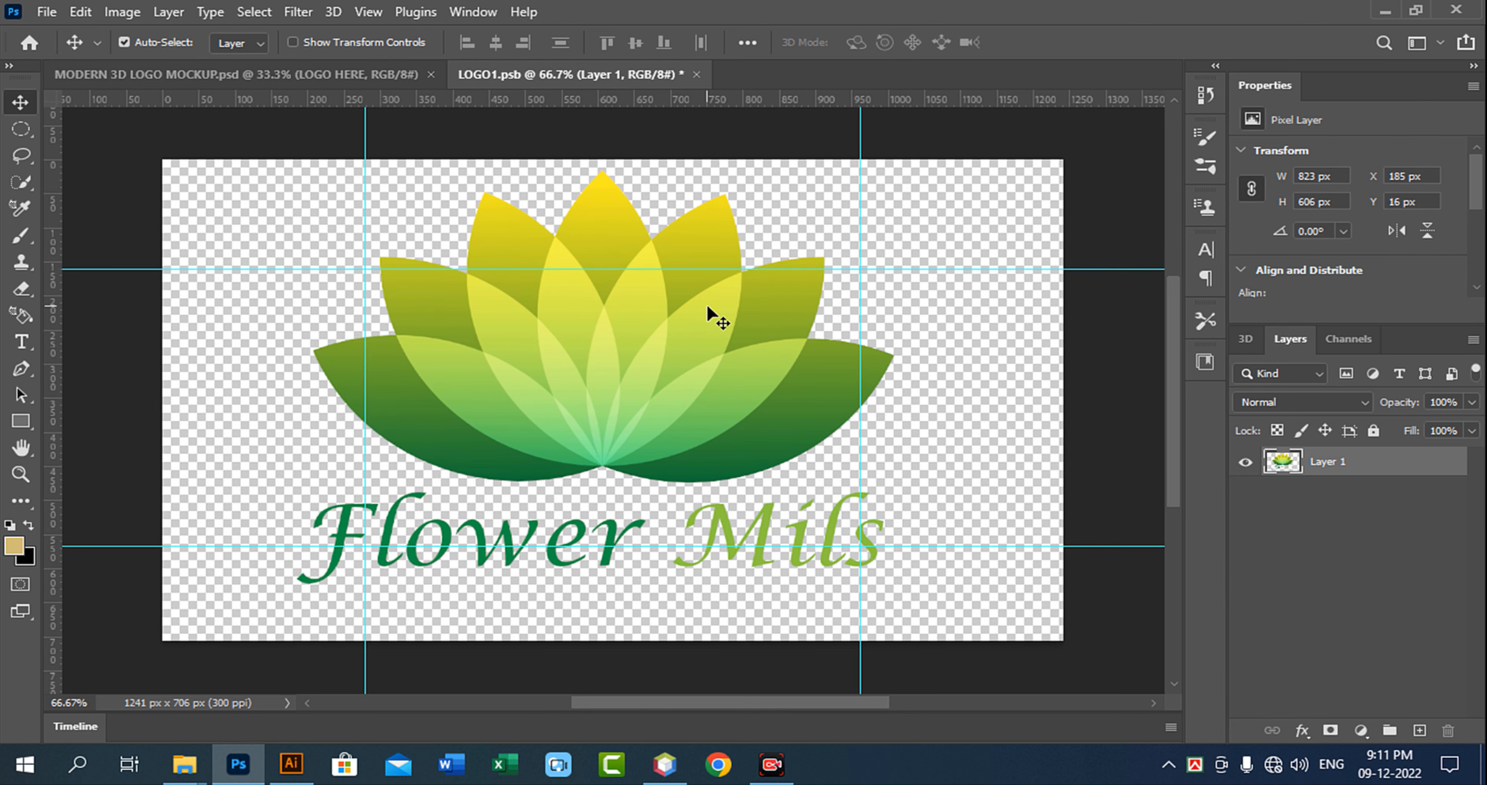
key("Down")
key("Down")
key("Down")
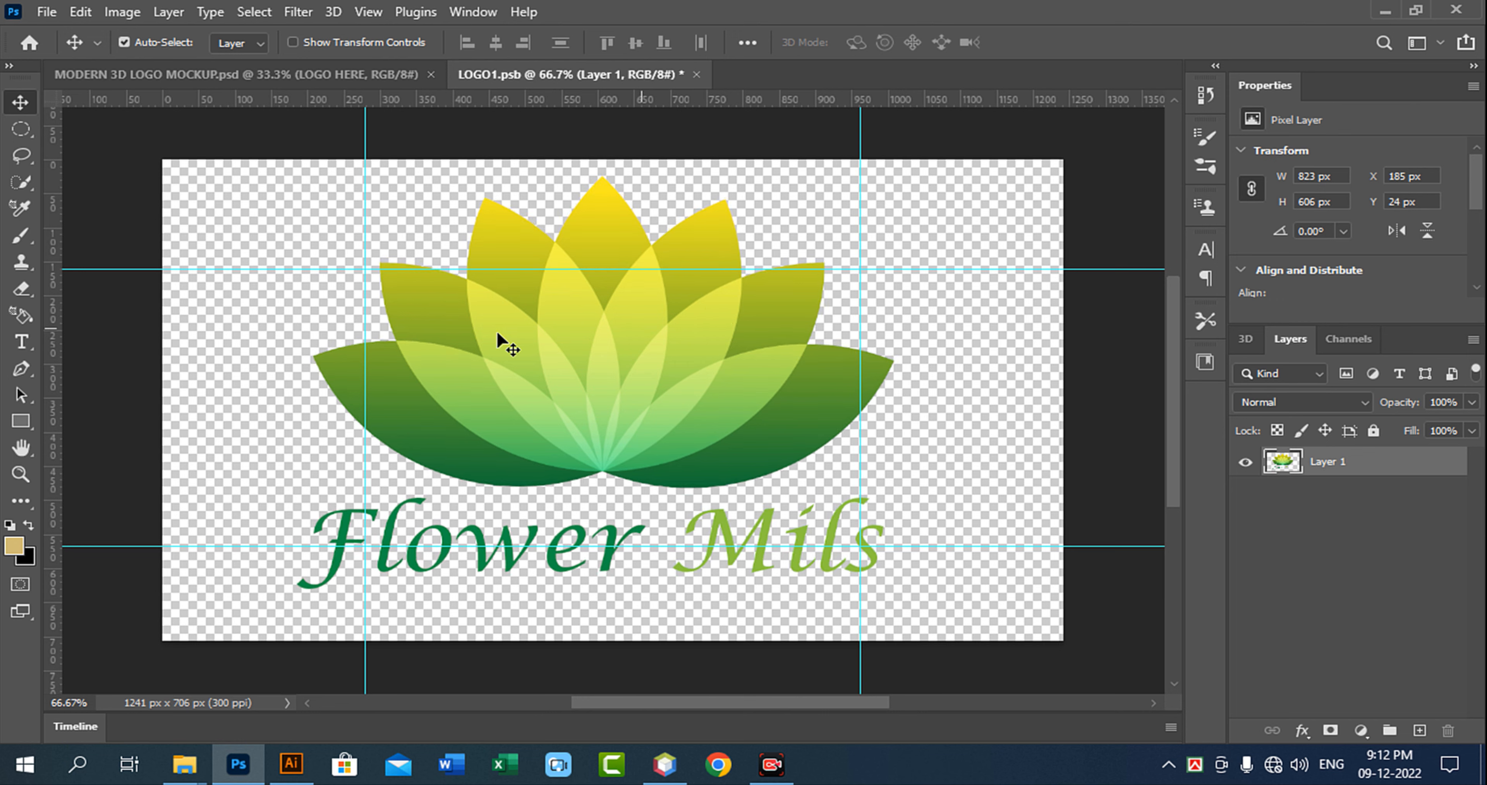
Save LOGO1.psb and inspect the updated logo in the mockup document with no layer selected.
left_click(44, 13)
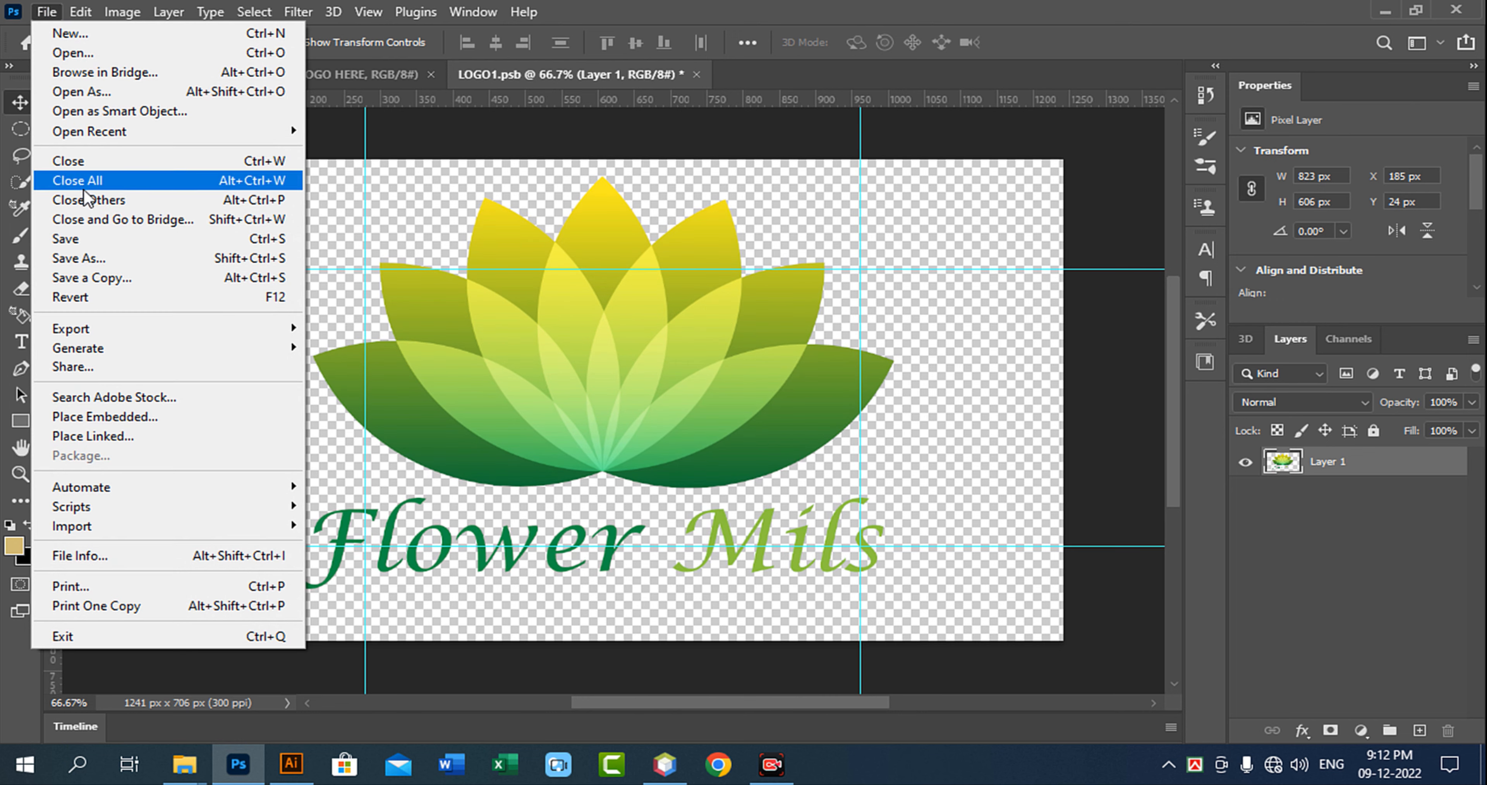
left_click(87, 241)
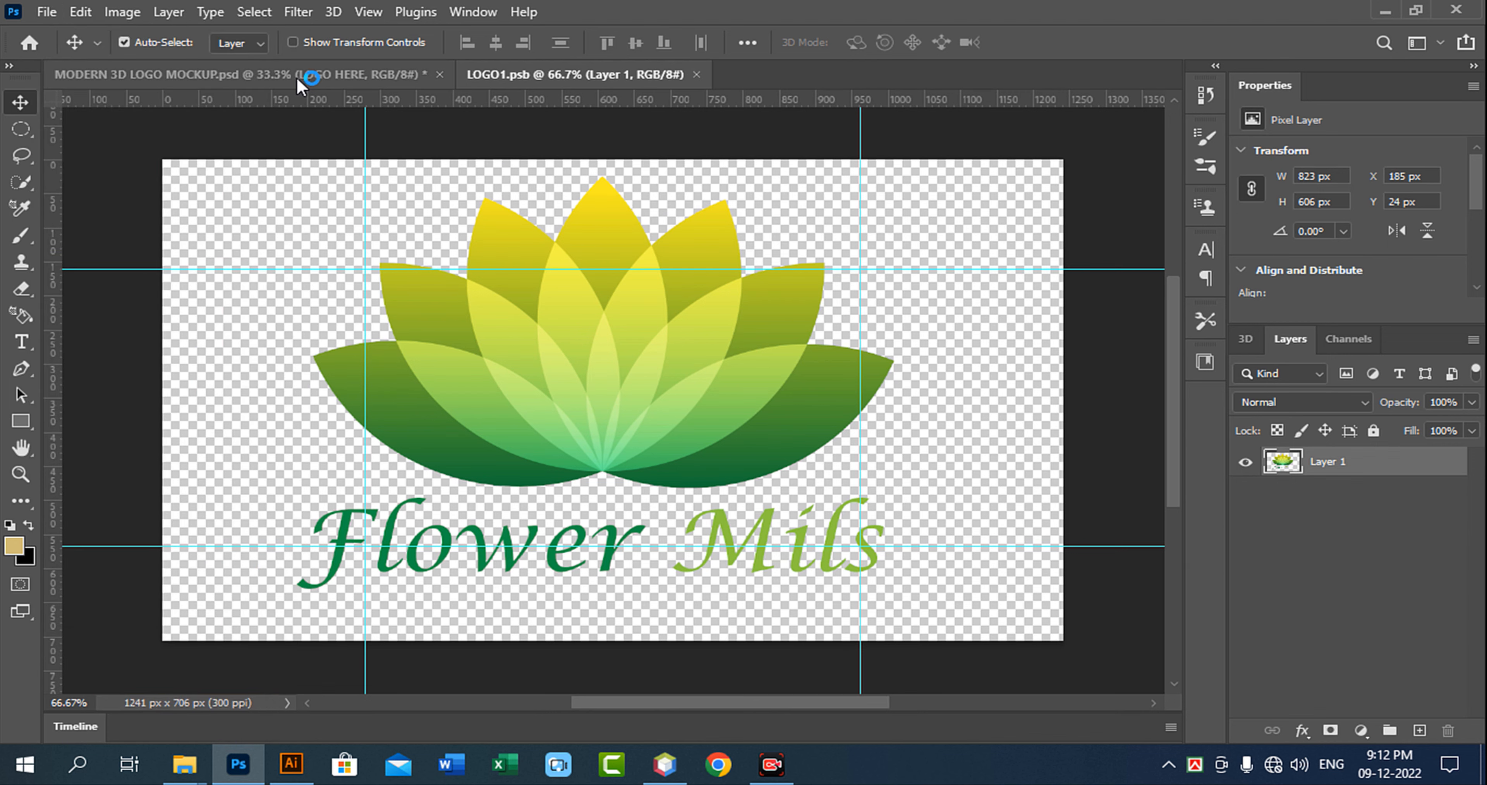
key("ctrl+Tab")
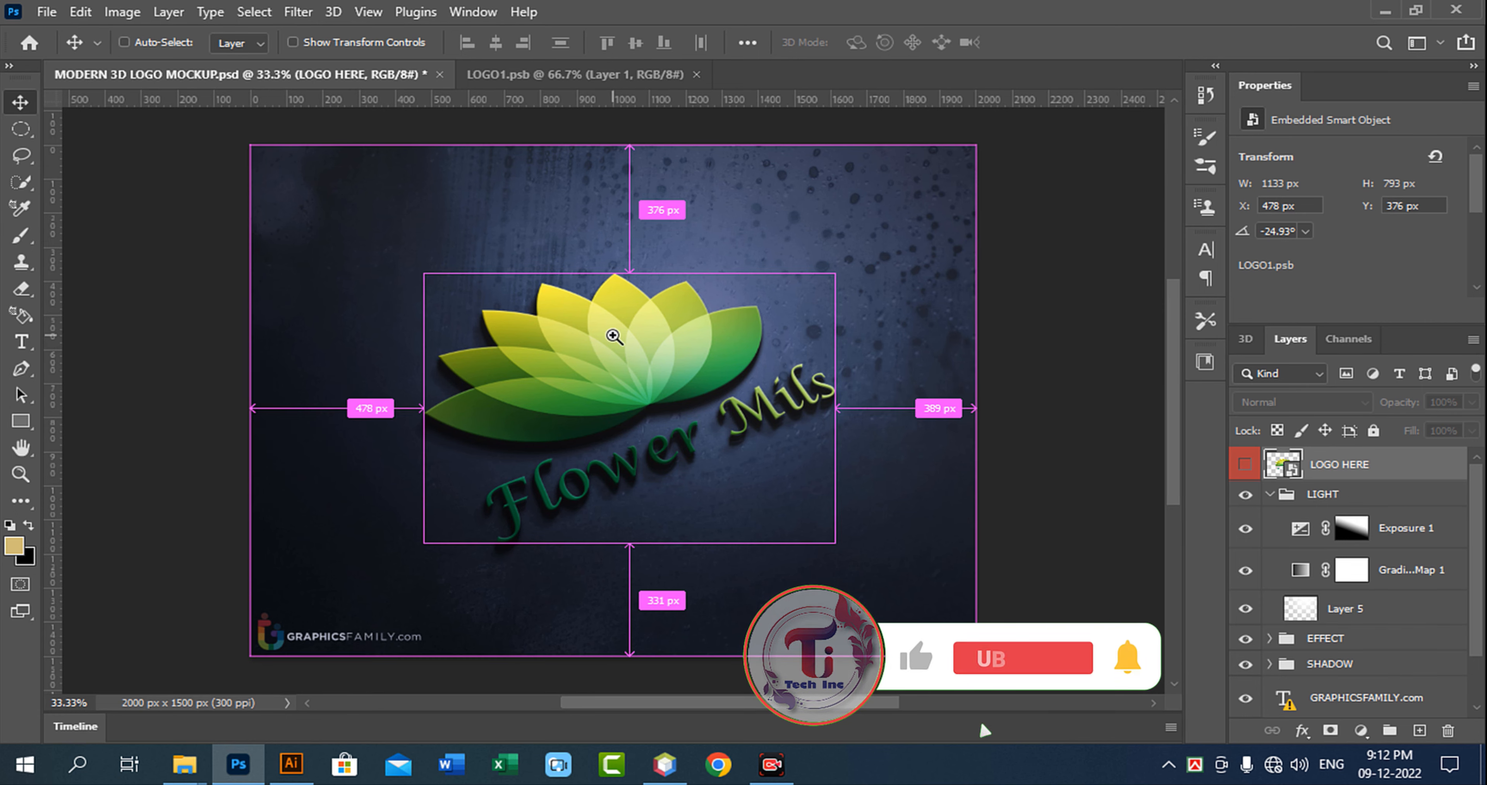
left_click(1048, 496, "ctrl")
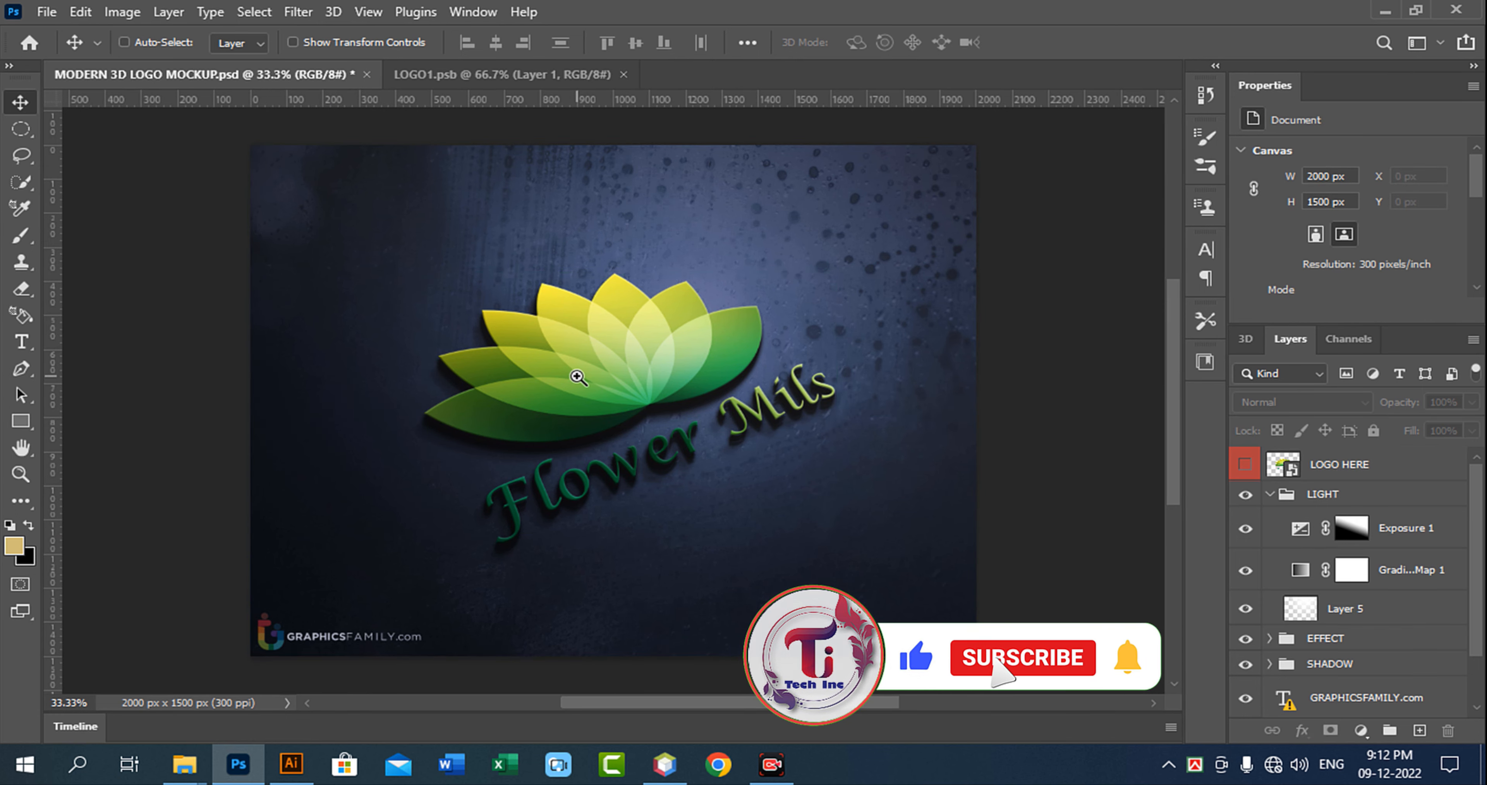
left_click_drag(593, 385, 717, 434)
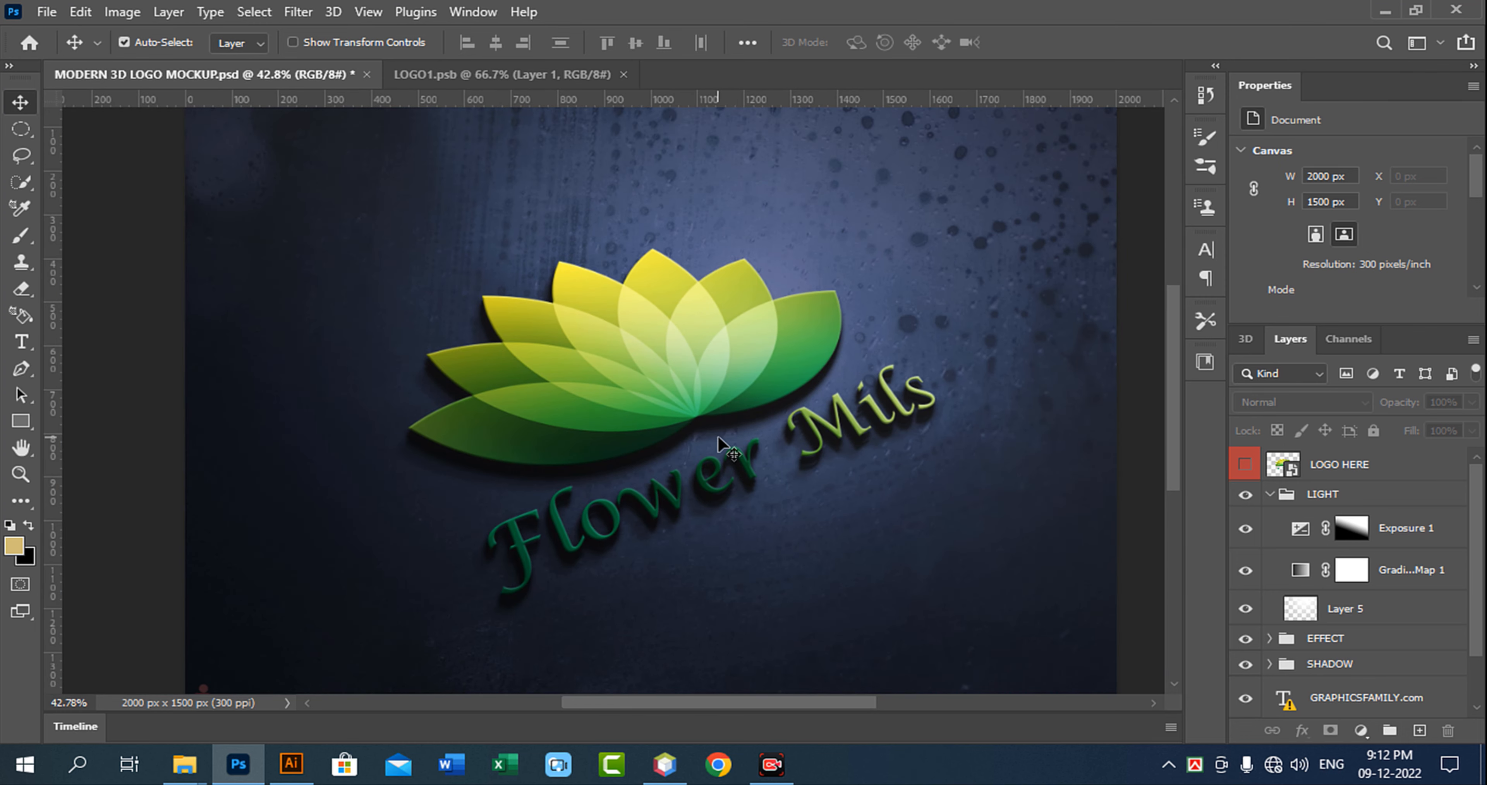